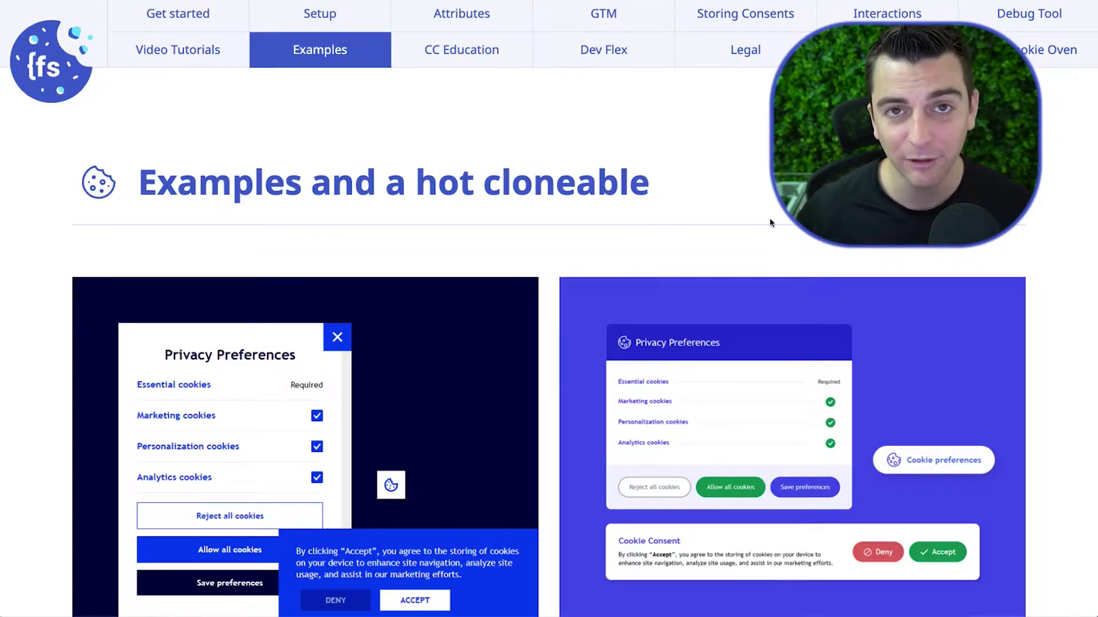
- Browse the cookie consent examples and open the Webflow Showcase cloneable page
{"action": "scroll", "coordinate": [770, 222], "scroll_direction": "down", "scroll_amount": 8}
{"action": "scroll", "coordinate": [769, 222], "scroll_direction": "down", "scroll_amount": 5}
{"action": "scroll", "coordinate": [770, 218], "scroll_direction": "up", "scroll_amount": 8}
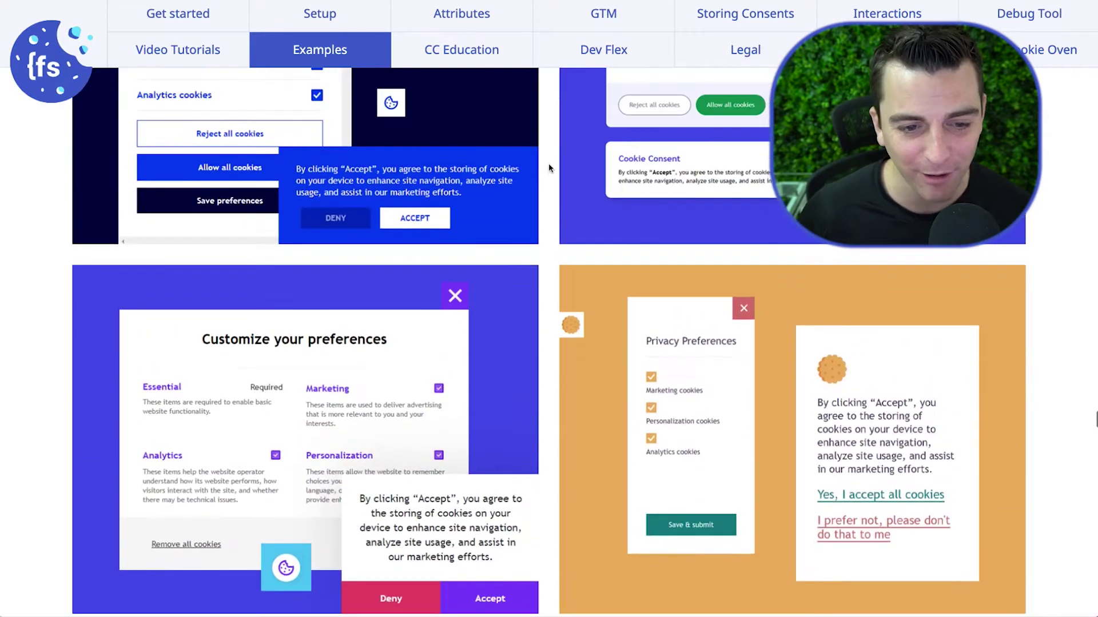
{"action": "scroll", "coordinate": [411, 238], "scroll_direction": "up", "scroll_amount": 3}
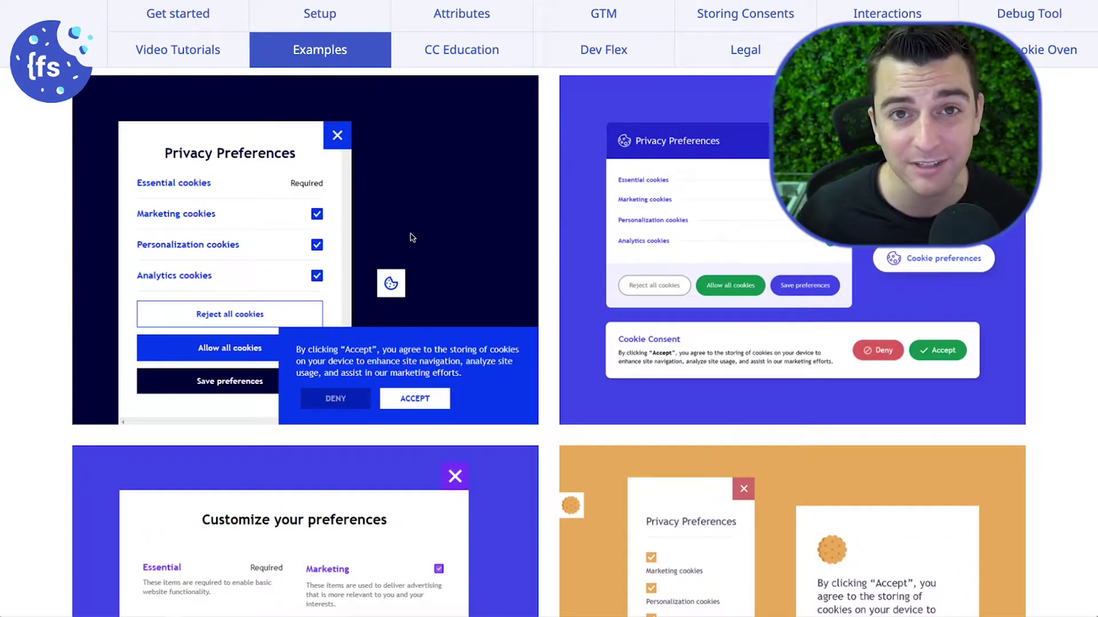
{"action": "scroll", "coordinate": [412, 238], "scroll_direction": "down", "scroll_amount": 8}
{"action": "scroll", "coordinate": [412, 238], "scroll_direction": "down", "scroll_amount": 5}
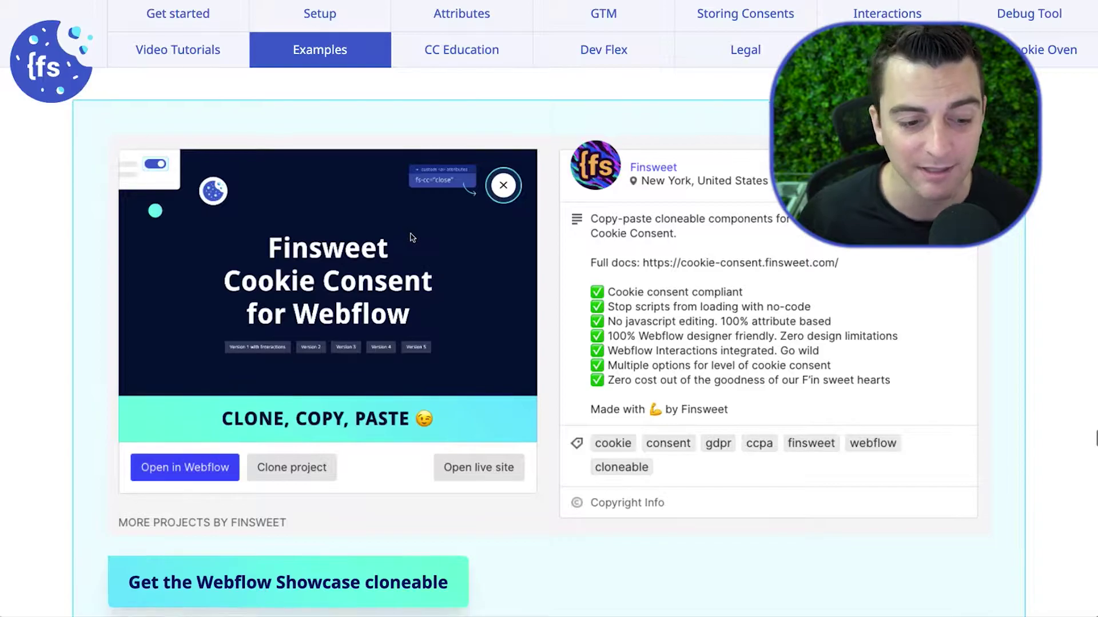
{"action": "scroll", "coordinate": [412, 237], "scroll_direction": "down", "scroll_amount": 1}
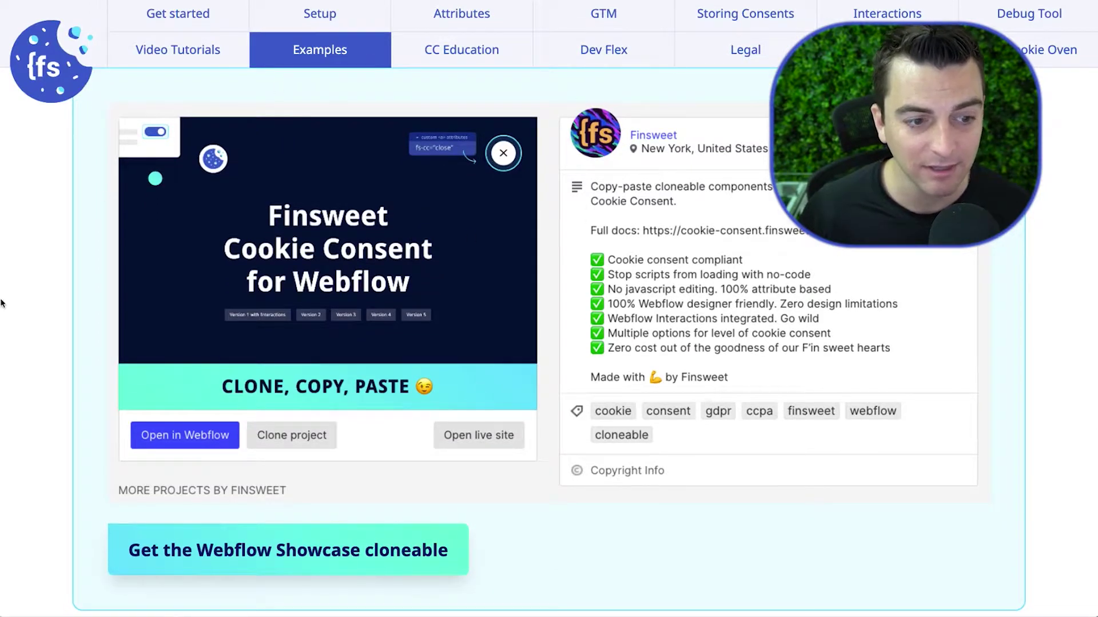
{"action": "left_click", "coordinate": [357, 554]}
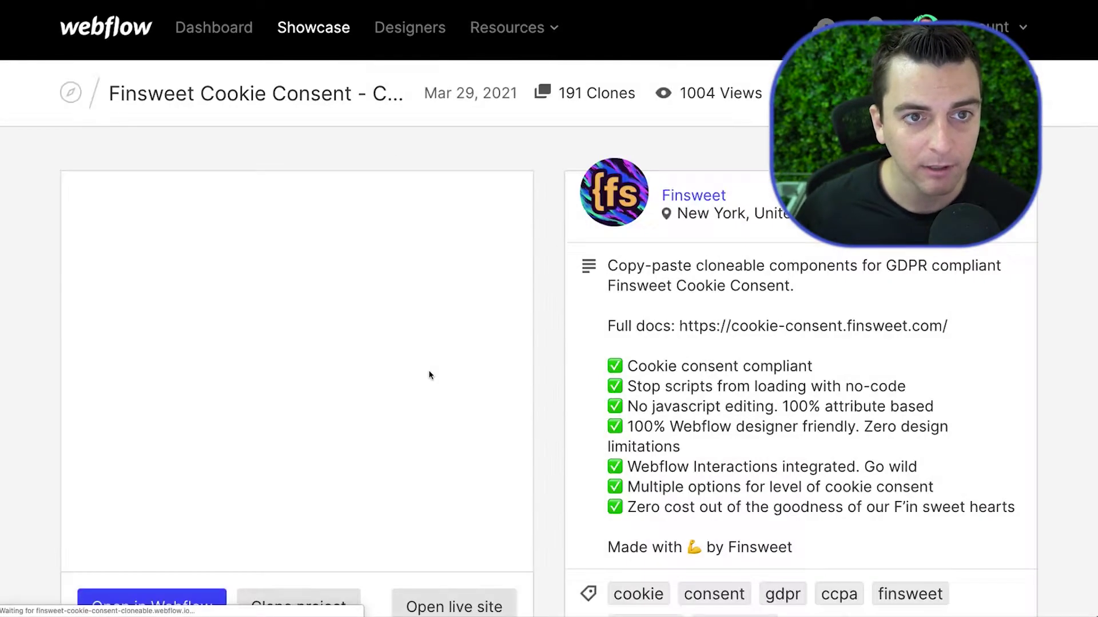
- Clone the Finsweet Cookie Consent project into the account, keeping the suggested project name
{"action": "scroll", "coordinate": [431, 375], "scroll_direction": "down", "scroll_amount": 5}
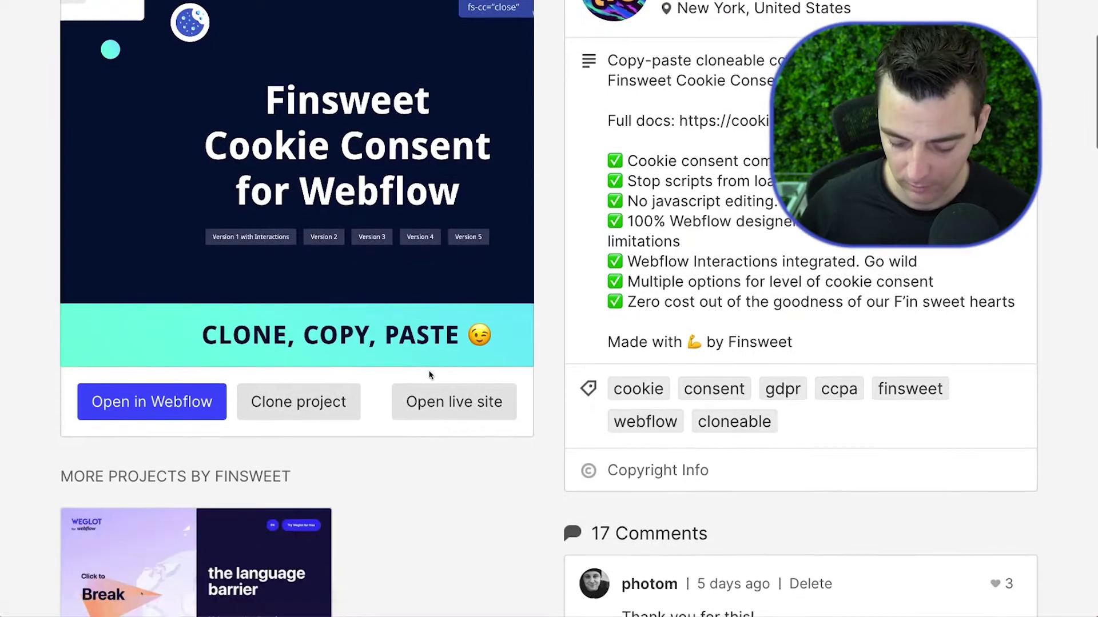
{"action": "key", "text": "ctrl+minus"}
{"action": "scroll", "coordinate": [420, 432], "scroll_direction": "up", "scroll_amount": 3}
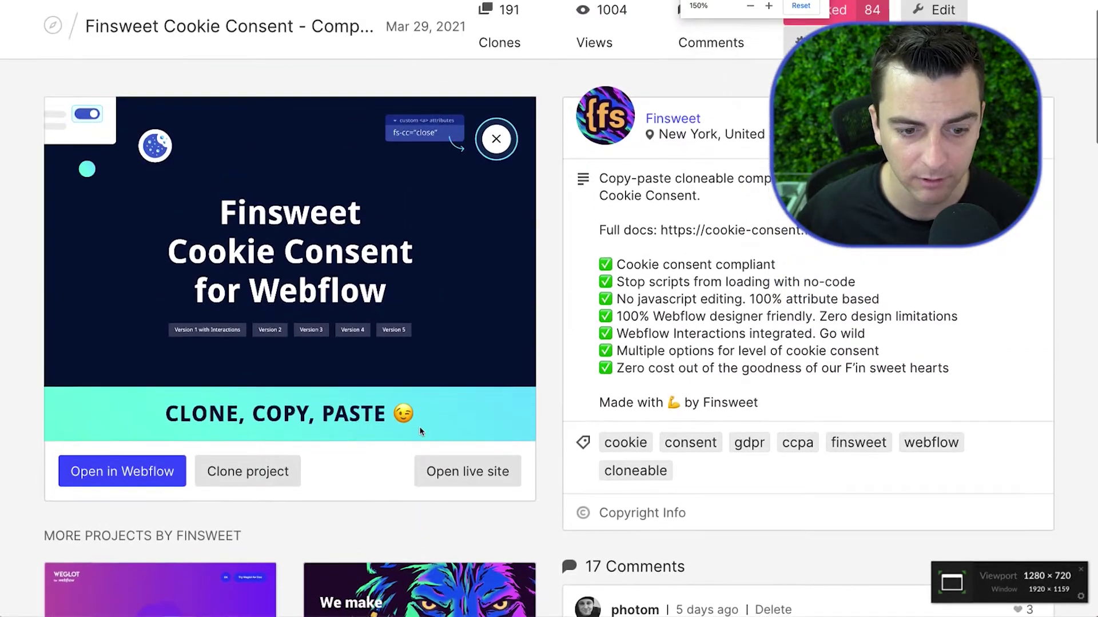
{"action": "left_click", "coordinate": [241, 482]}
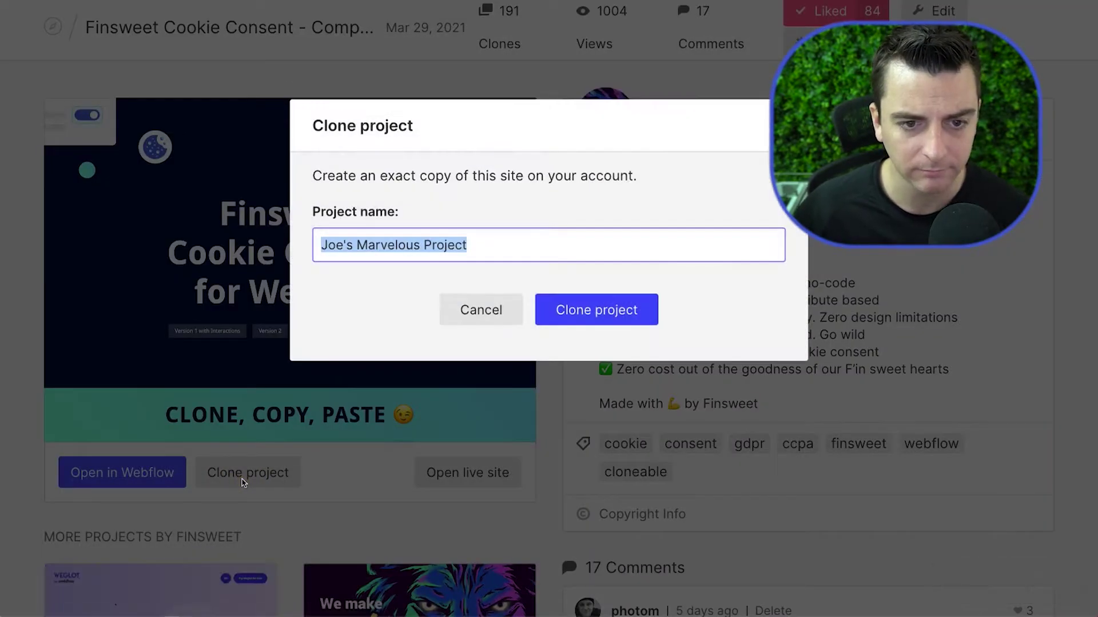
{"action": "left_click", "coordinate": [564, 309]}
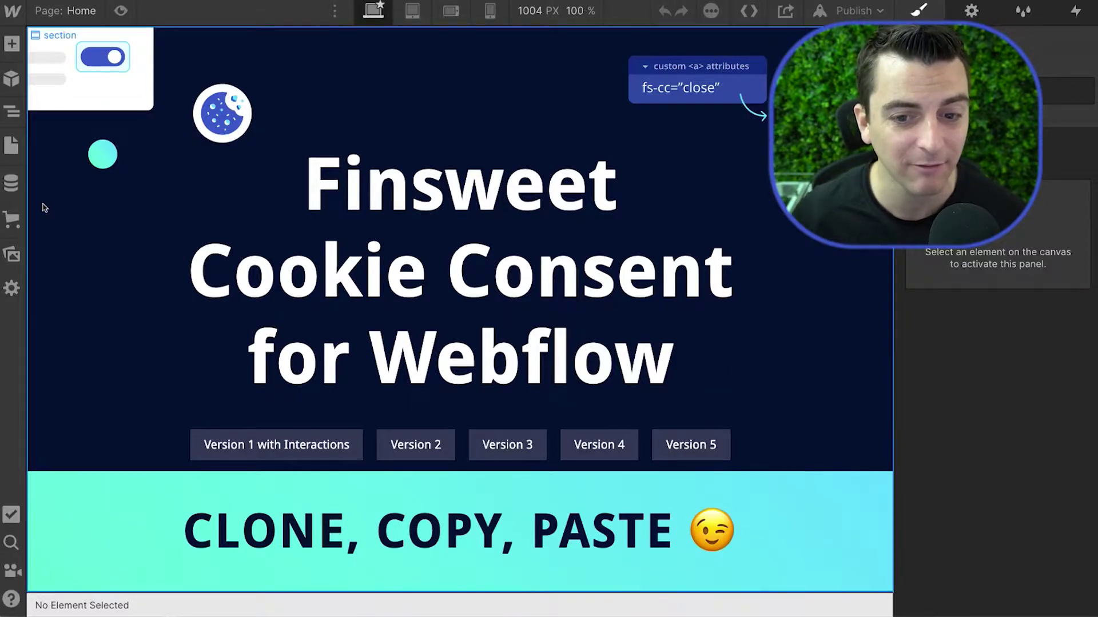
- Open the Version 1 page and inspect the custom attributes and styles of the preference window's close button
{"action": "left_click", "coordinate": [12, 146]}
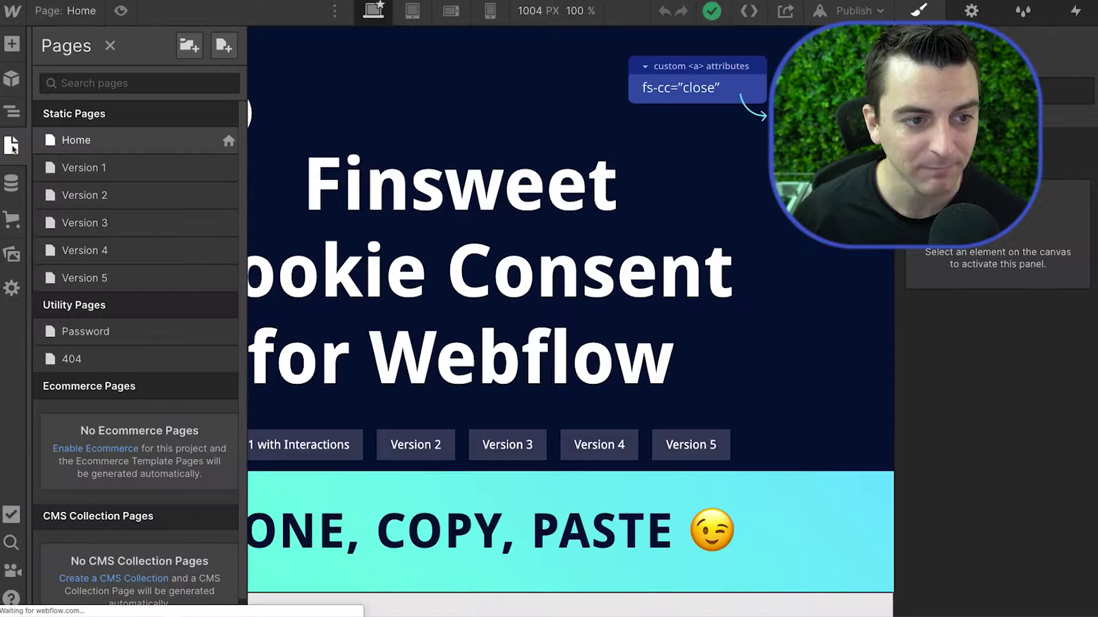
{"action": "left_click", "coordinate": [182, 169]}
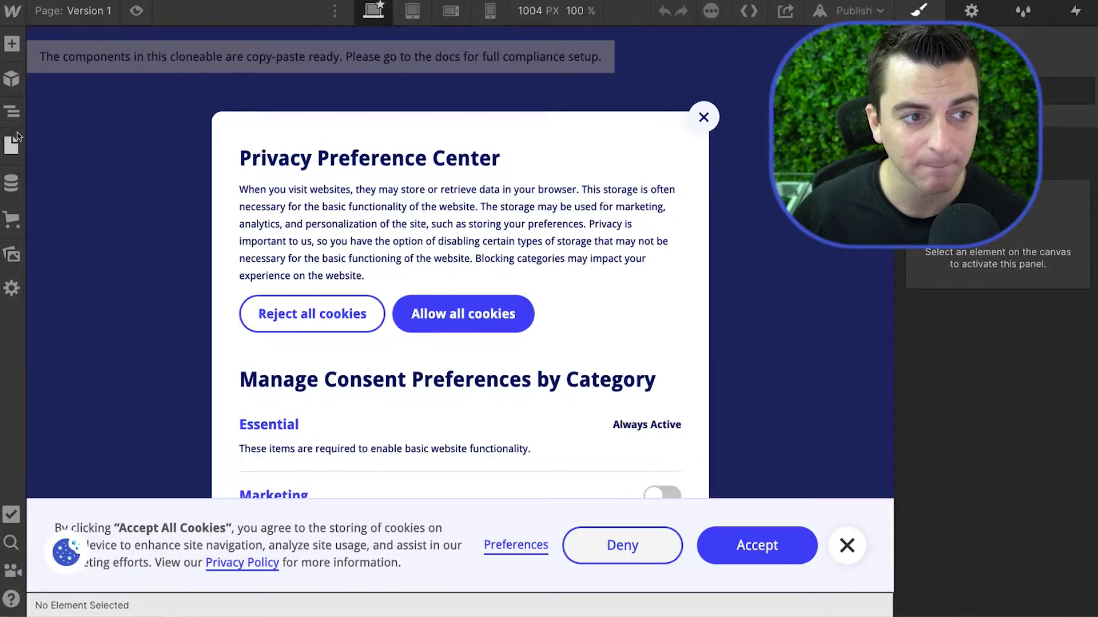
{"action": "left_click", "coordinate": [92, 147]}
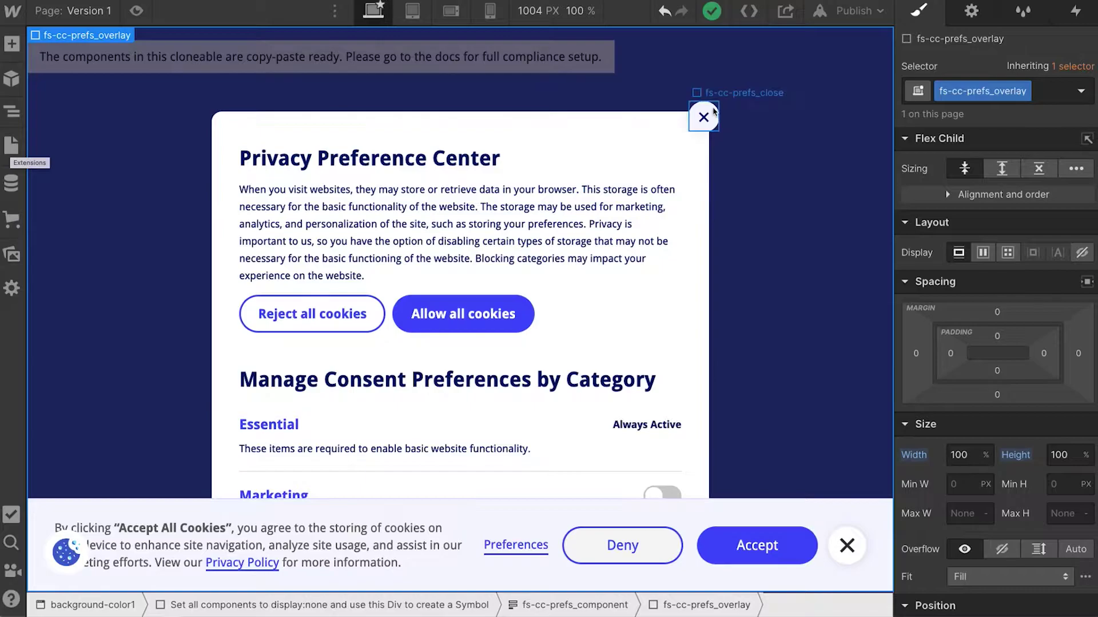
{"action": "left_click", "coordinate": [704, 117]}
{"action": "left_click", "coordinate": [971, 10]}
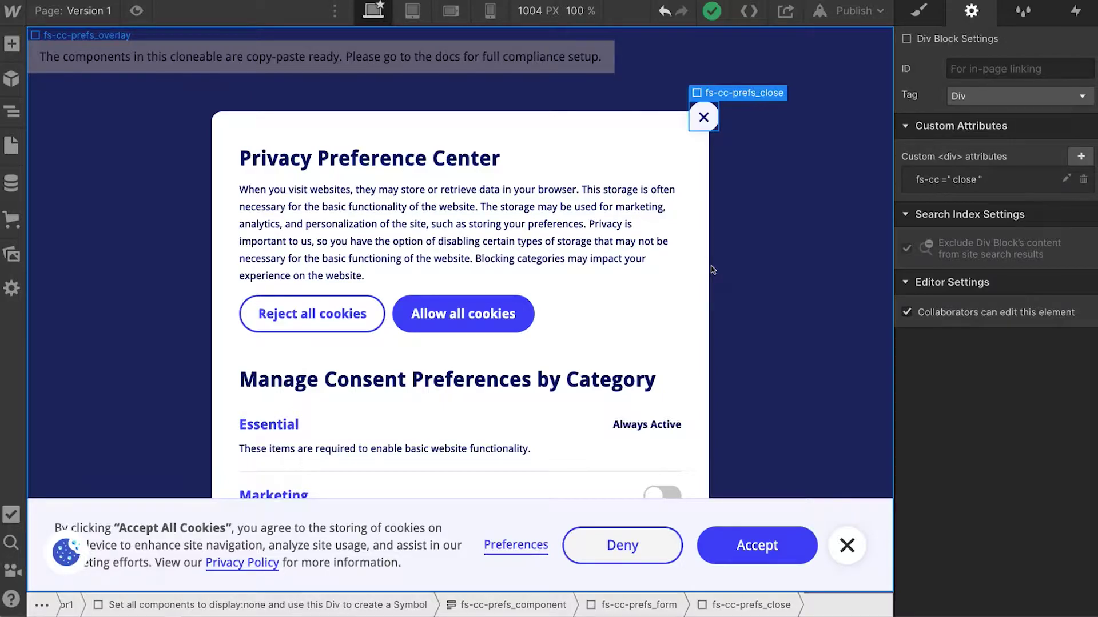
{"action": "left_click", "coordinate": [915, 13]}
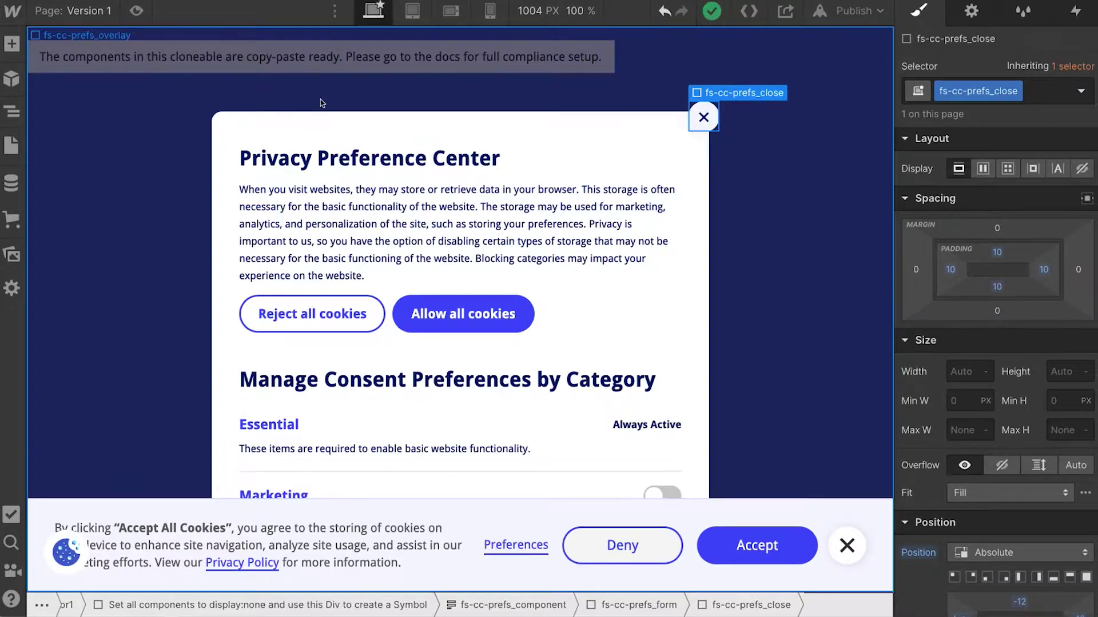
- Expand fs-cc-banner_component down to the contents of its buttons wrapper to examine the banner's structure
{"action": "left_click", "coordinate": [11, 145]}
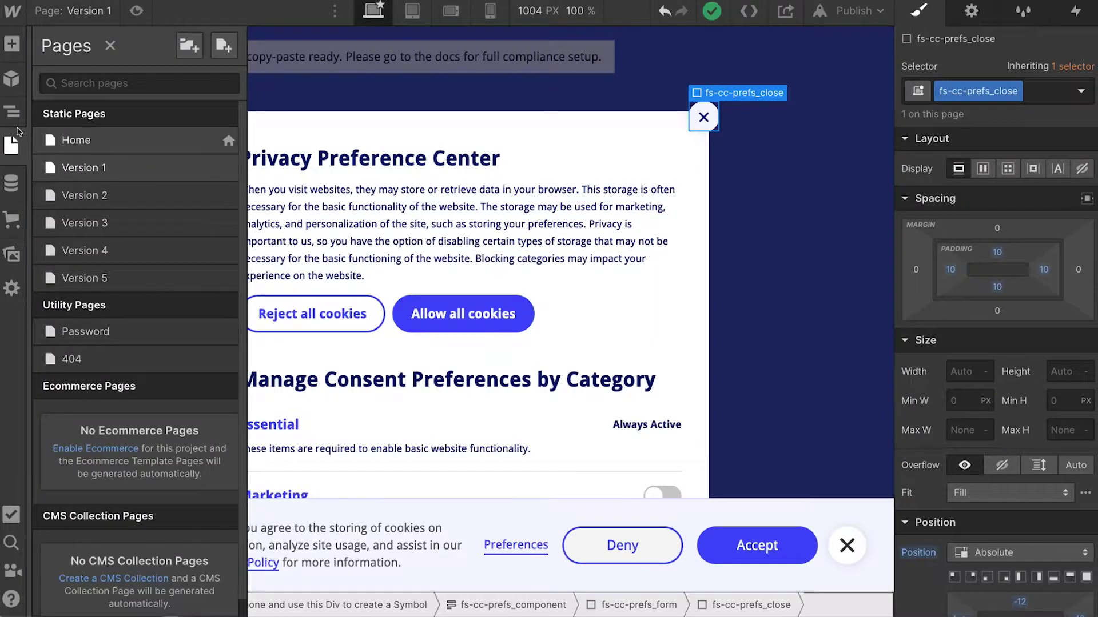
{"action": "left_click", "coordinate": [11, 111]}
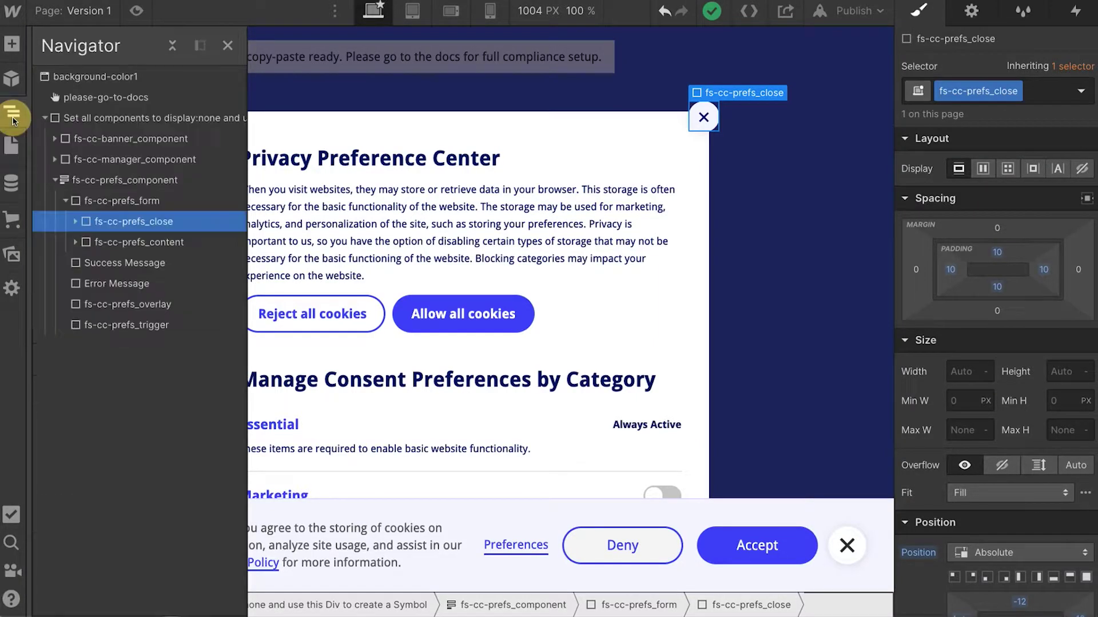
{"action": "left_click", "coordinate": [54, 180]}
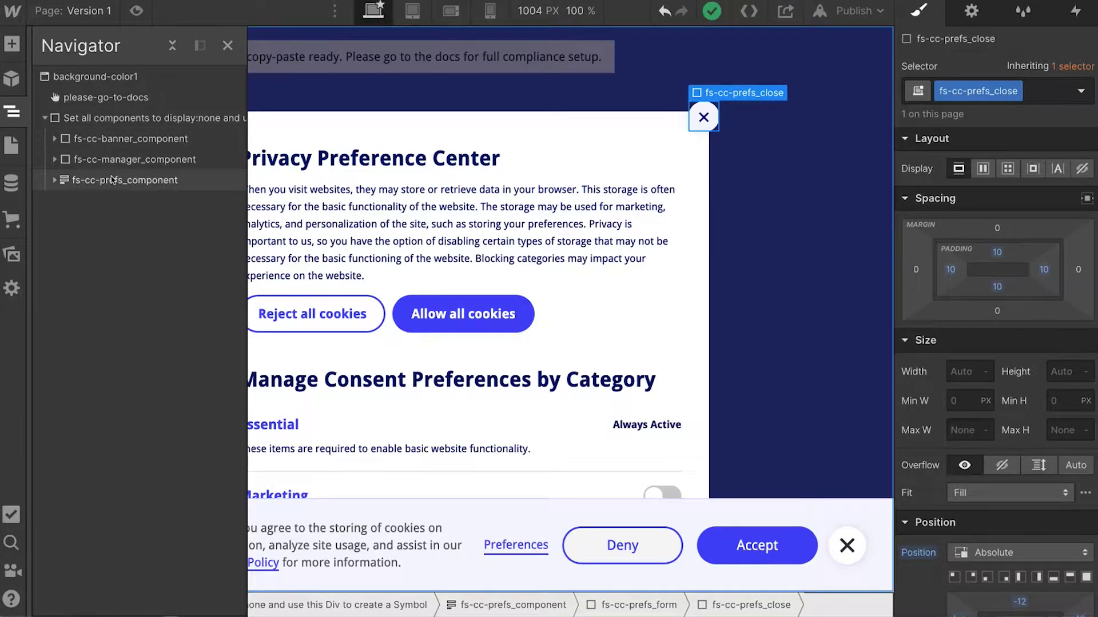
{"action": "left_click", "coordinate": [54, 138]}
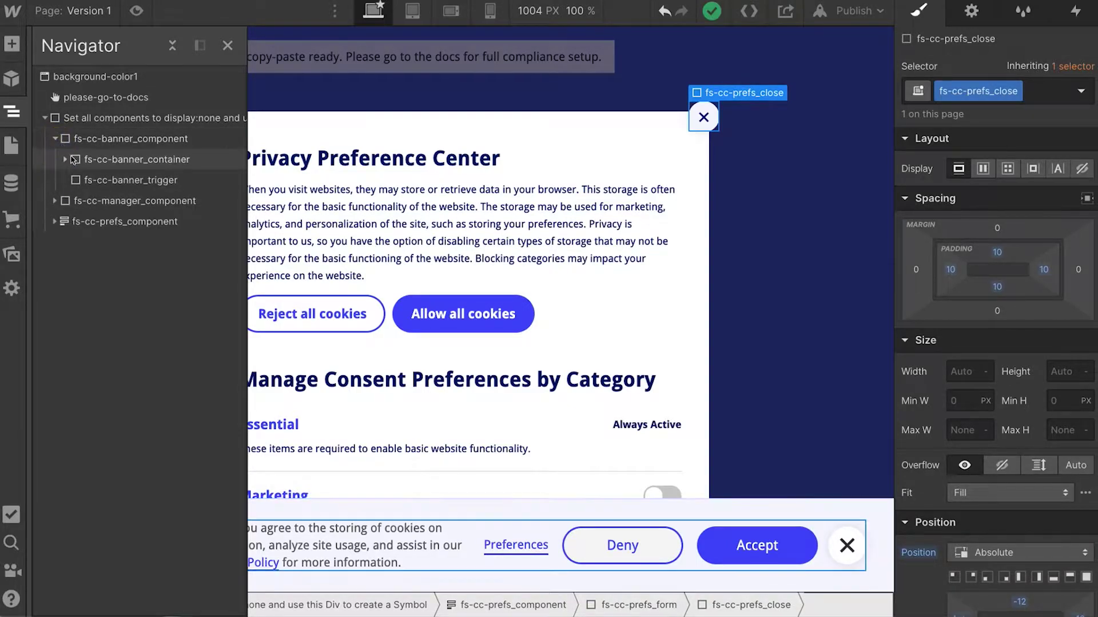
{"action": "left_click", "coordinate": [65, 159]}
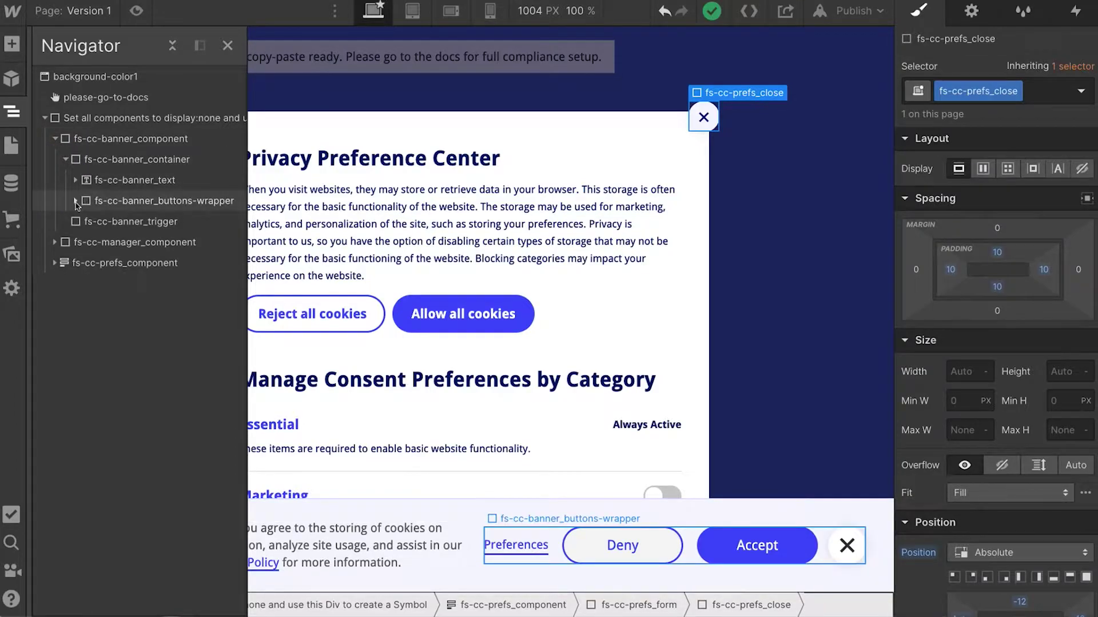
{"action": "left_click", "coordinate": [75, 200]}
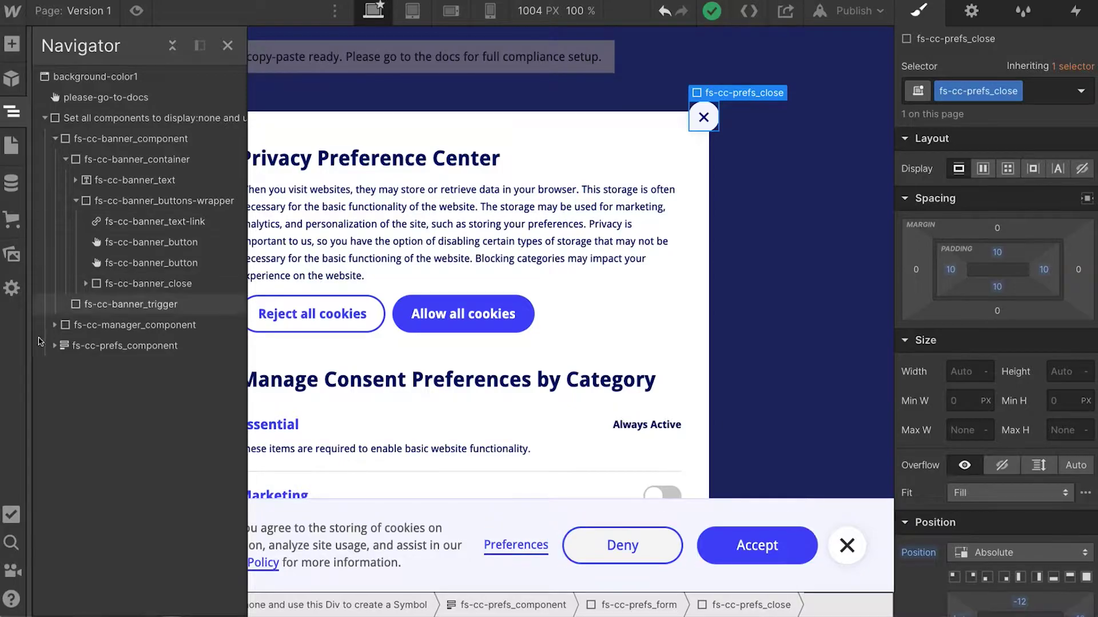
- Expand fs-cc-prefs_component to examine its structure, and view the classes on the Deny button and the Essential preference option
{"action": "left_click", "coordinate": [54, 346]}
{"action": "left_click", "coordinate": [74, 388]}
{"action": "left_click", "coordinate": [76, 428]}
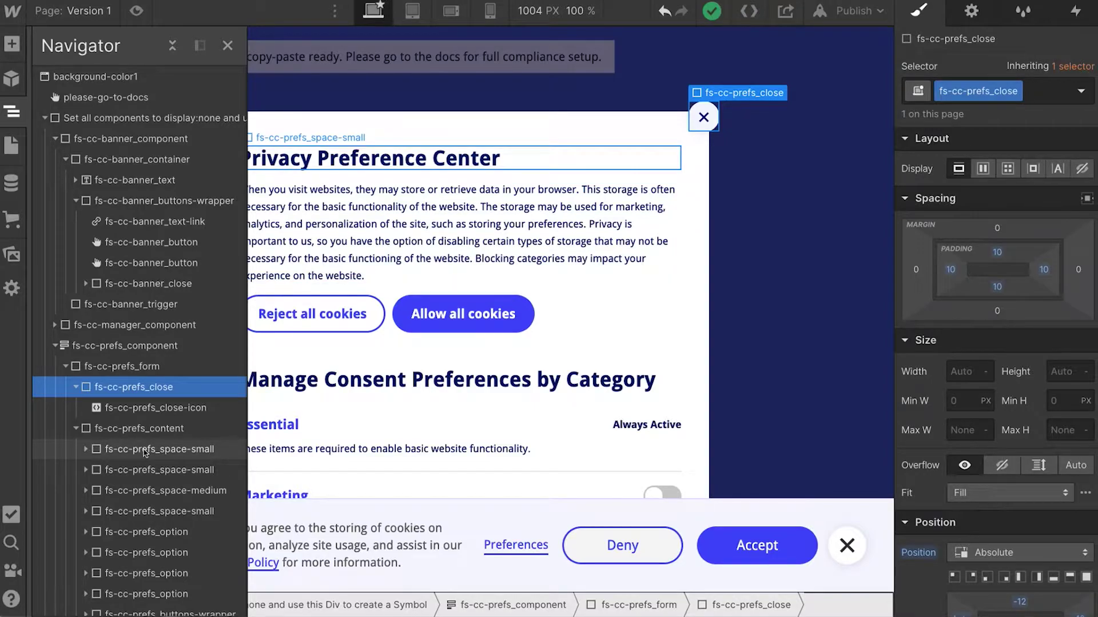
{"action": "scroll", "coordinate": [144, 452], "scroll_direction": "down", "scroll_amount": 3}
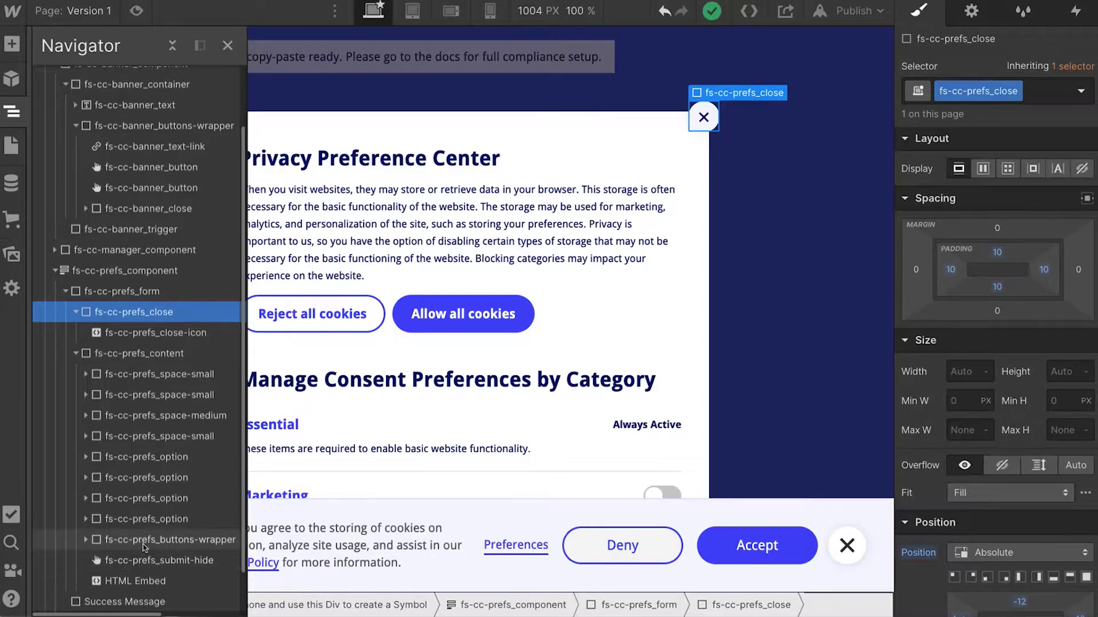
{"action": "scroll", "coordinate": [144, 549], "scroll_direction": "up", "scroll_amount": 2}
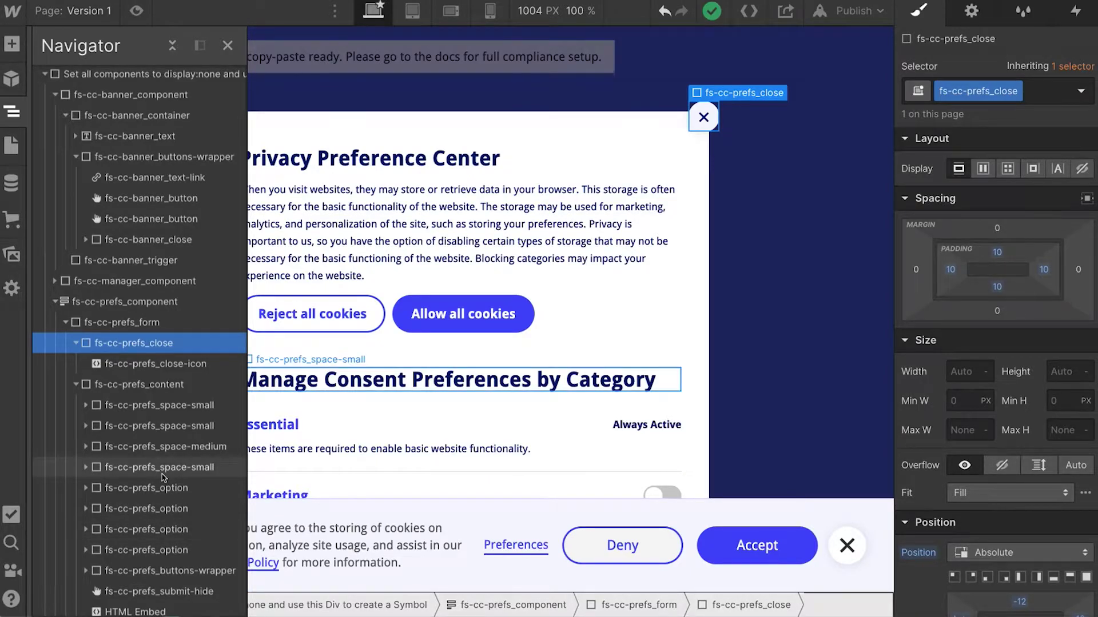
{"action": "left_click", "coordinate": [152, 200]}
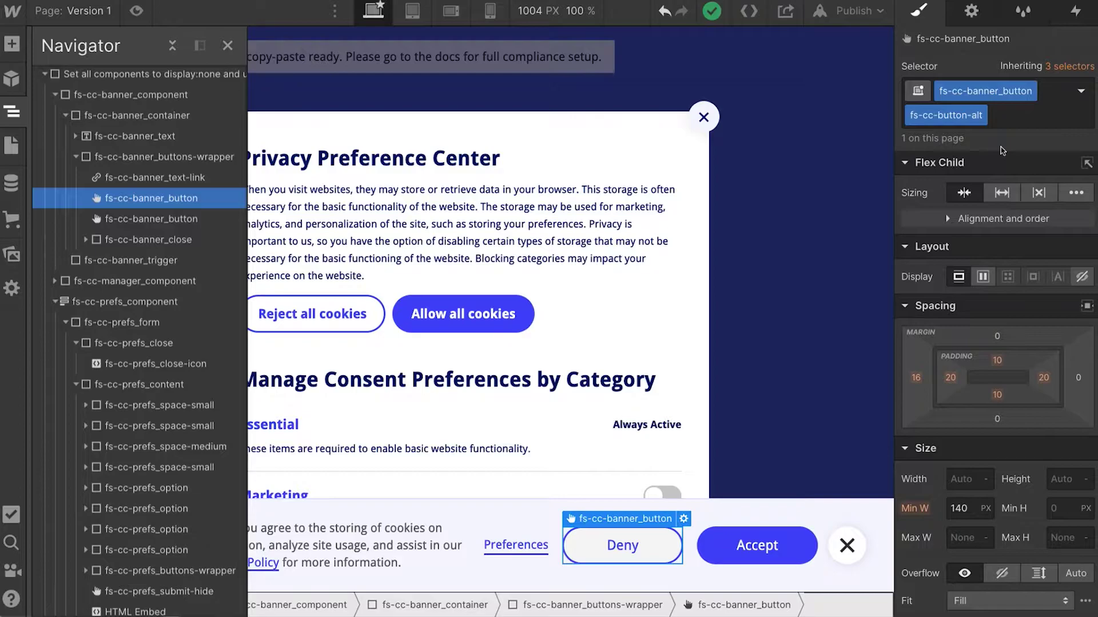
{"action": "left_click", "coordinate": [146, 488]}
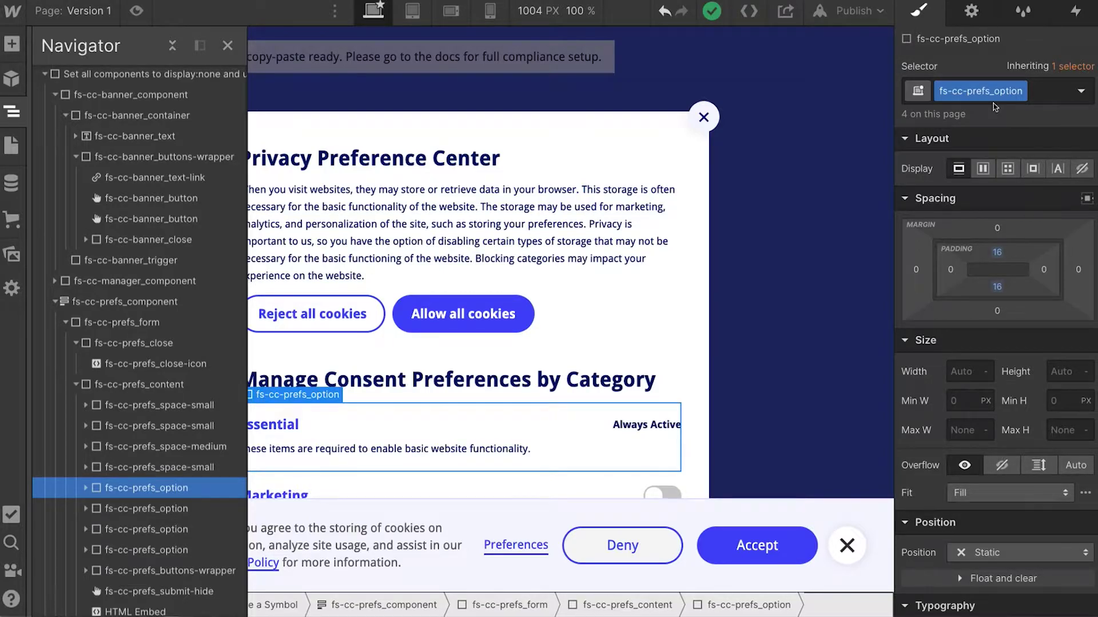
- Open the Version 2 page and expand its manager and preferences components to examine their structure
{"action": "left_click", "coordinate": [11, 146]}
{"action": "left_click", "coordinate": [86, 195]}
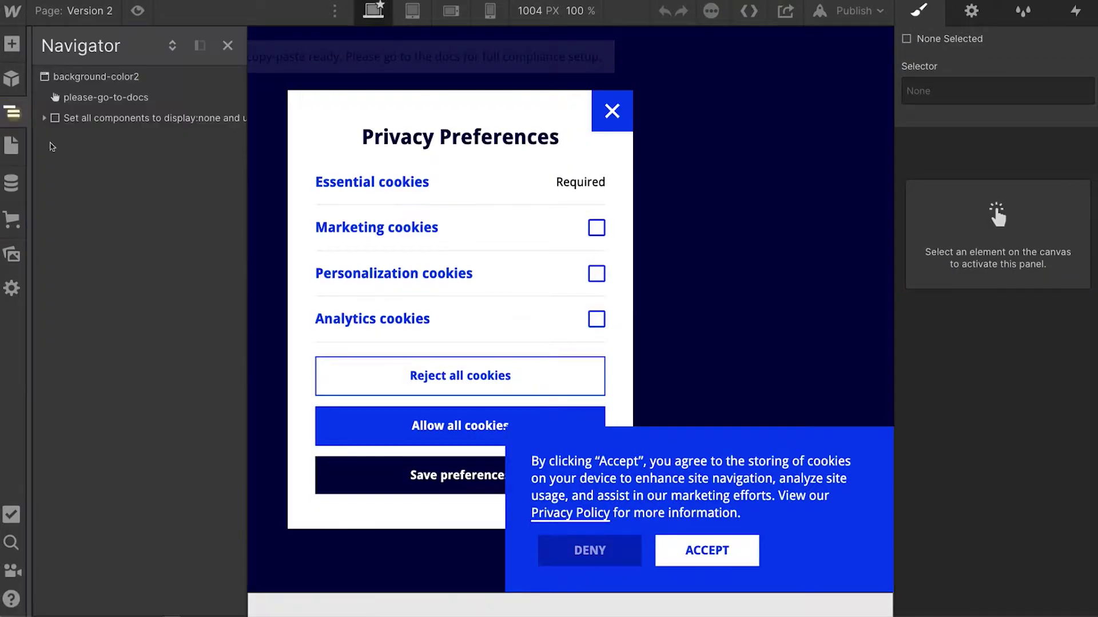
{"action": "left_click", "coordinate": [44, 118]}
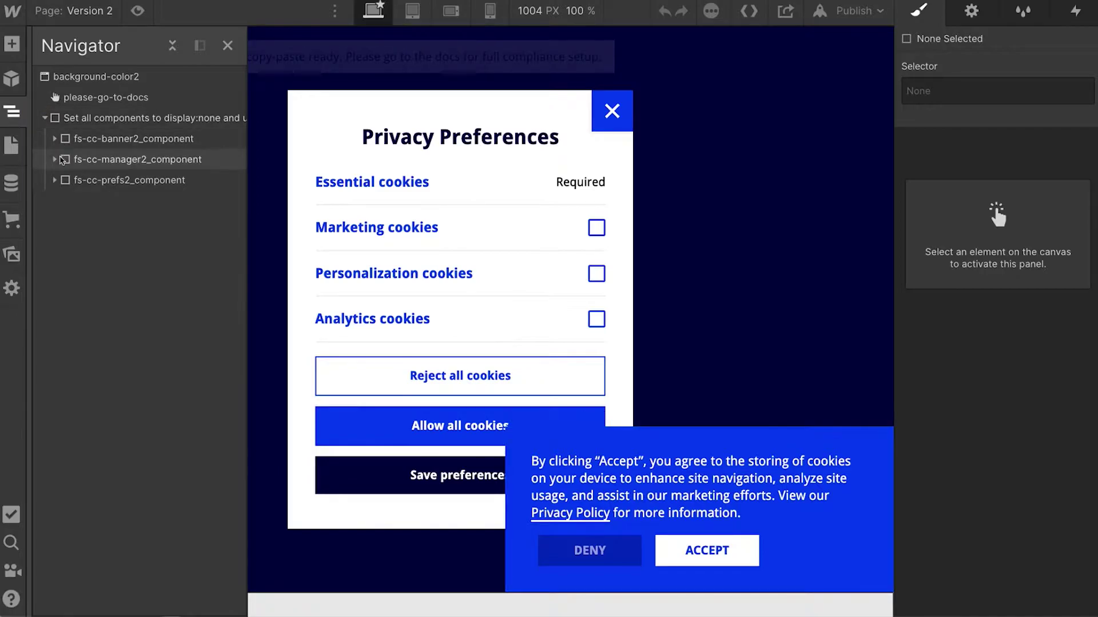
{"action": "left_click", "coordinate": [56, 161]}
{"action": "left_click", "coordinate": [52, 202]}
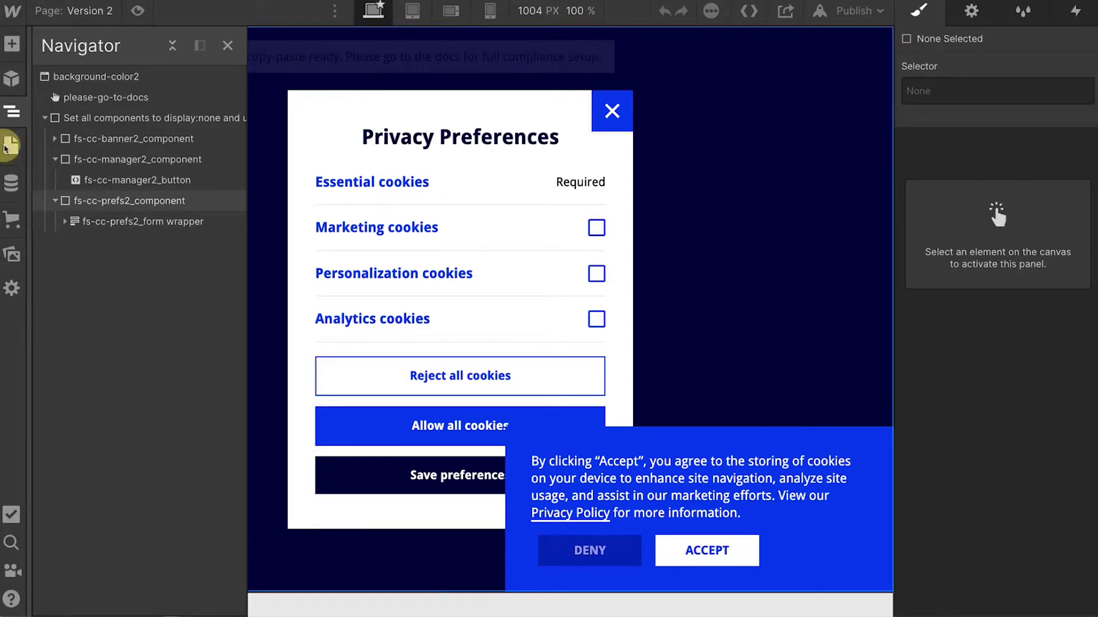
- Open the Version 4 page and expand the main wrapper div to examine its three consent components
{"action": "left_click", "coordinate": [12, 146]}
{"action": "left_click", "coordinate": [69, 250]}
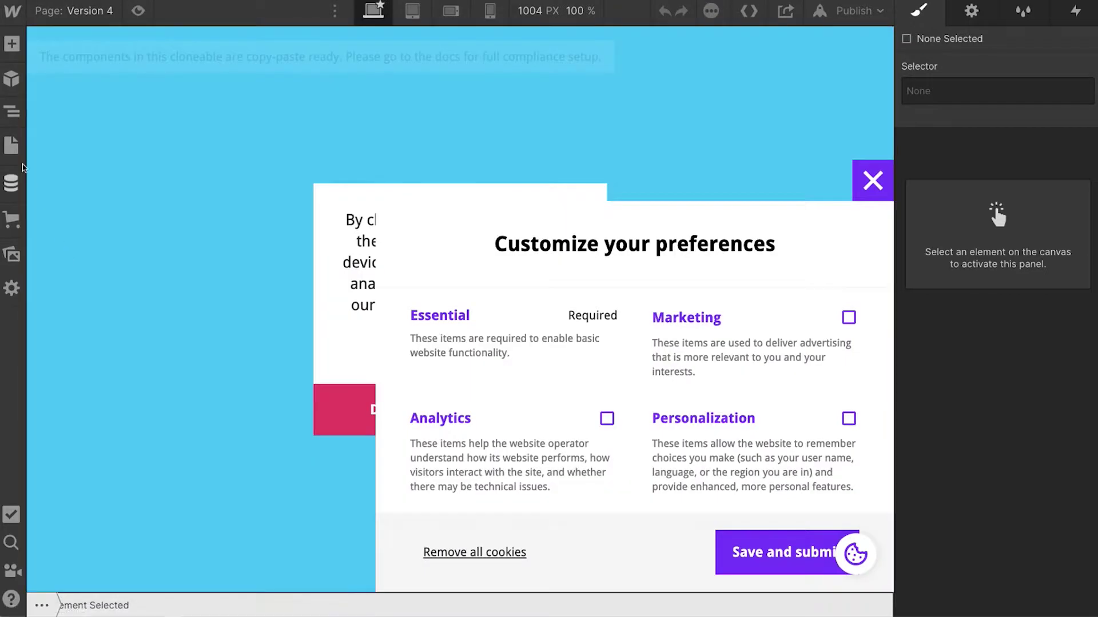
{"action": "left_click", "coordinate": [11, 111]}
{"action": "left_click", "coordinate": [44, 117]}
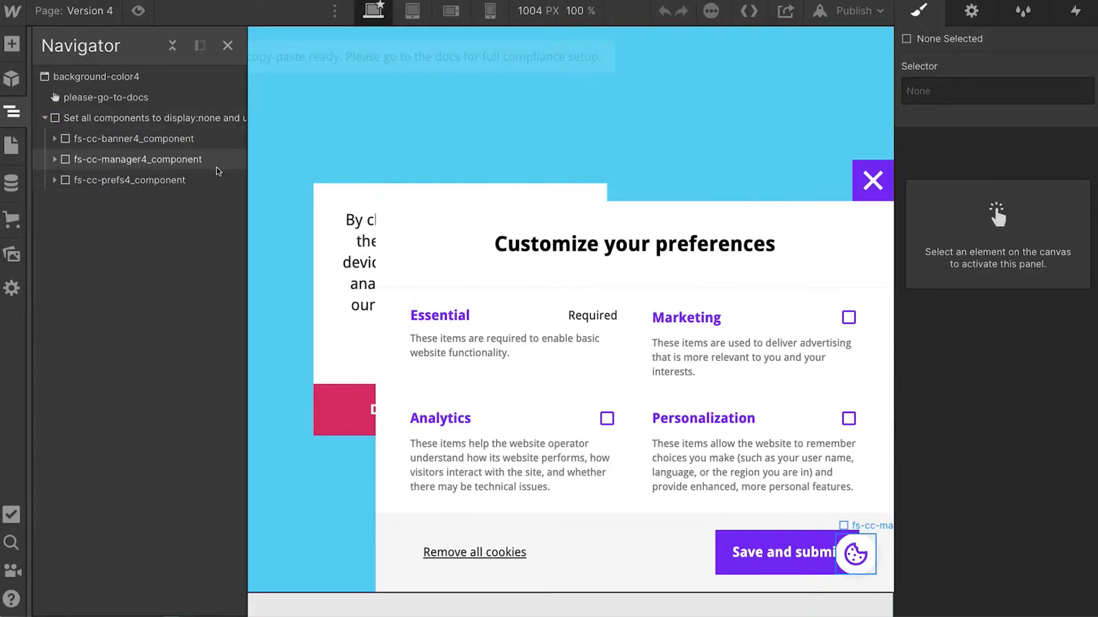
- Return to the Version 1 page and delete fs-cc-manager_component from the main wrapper div
{"action": "left_click", "coordinate": [11, 145]}
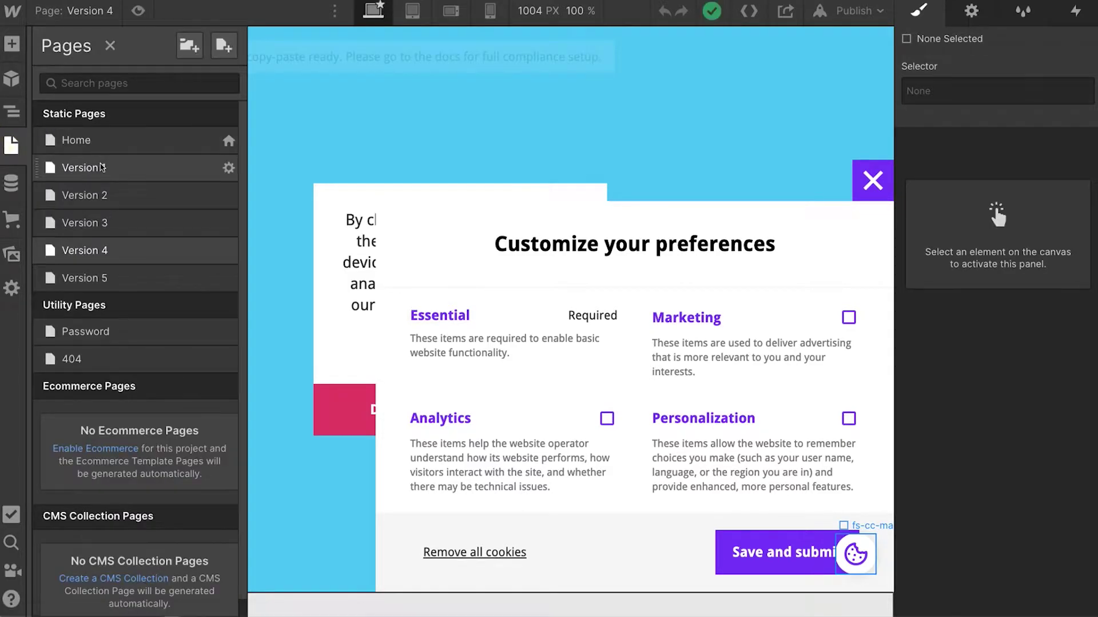
{"action": "left_click", "coordinate": [102, 166]}
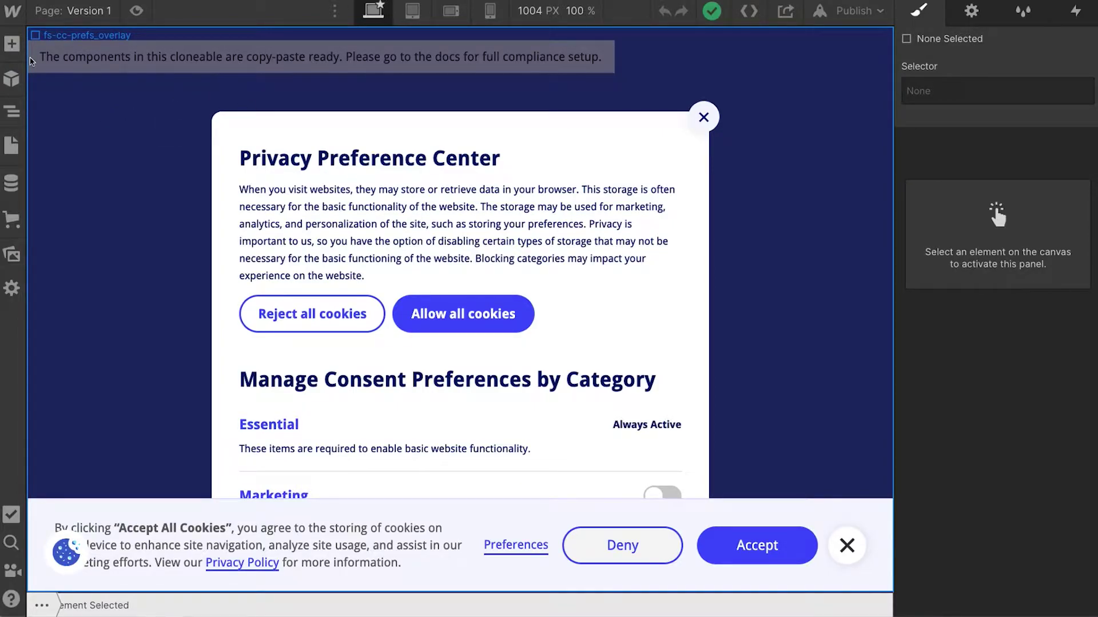
{"action": "left_click", "coordinate": [11, 111]}
{"action": "left_click", "coordinate": [44, 118]}
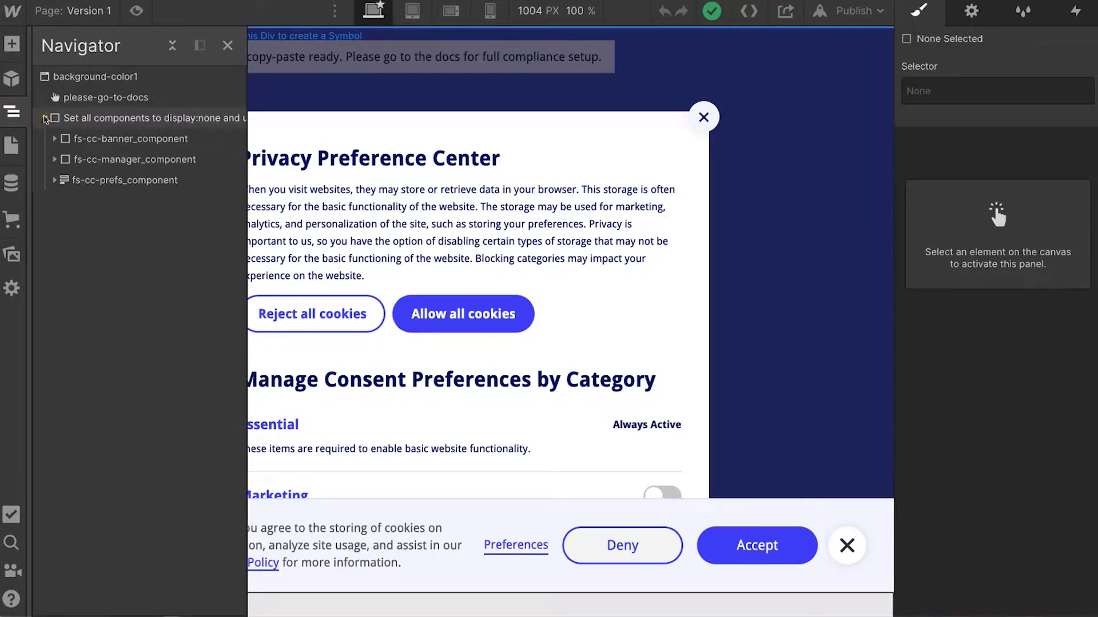
{"action": "left_click", "coordinate": [99, 166]}
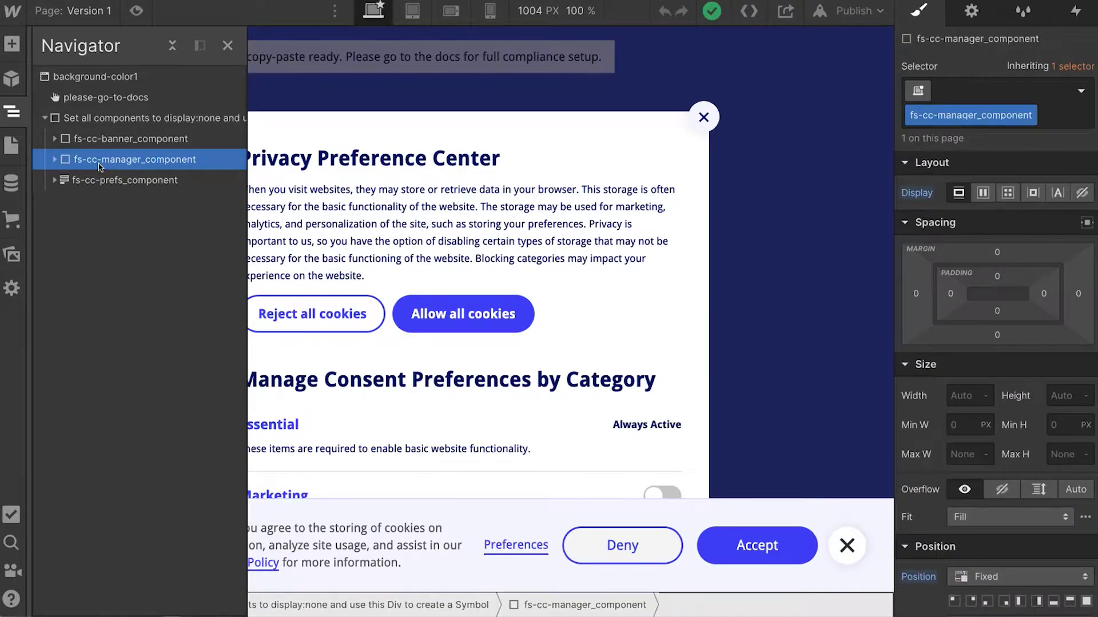
{"action": "key", "text": "Delete"}
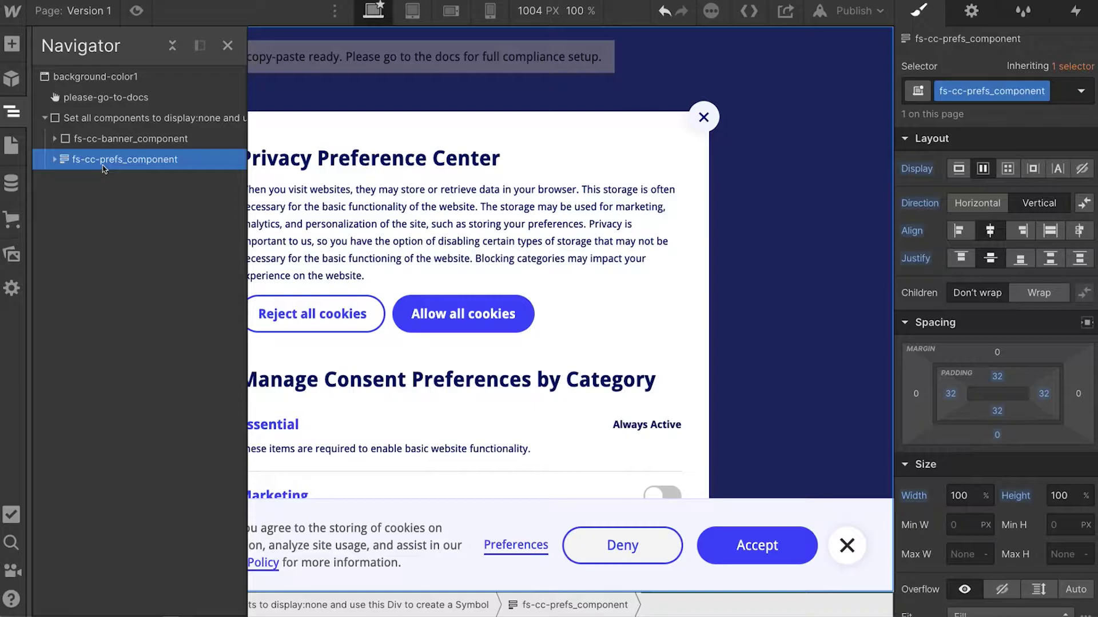
- Delete fs-cc-prefs_component, along with the Preferences link and Deny button of the cookie banner
{"action": "key", "text": "Delete"}
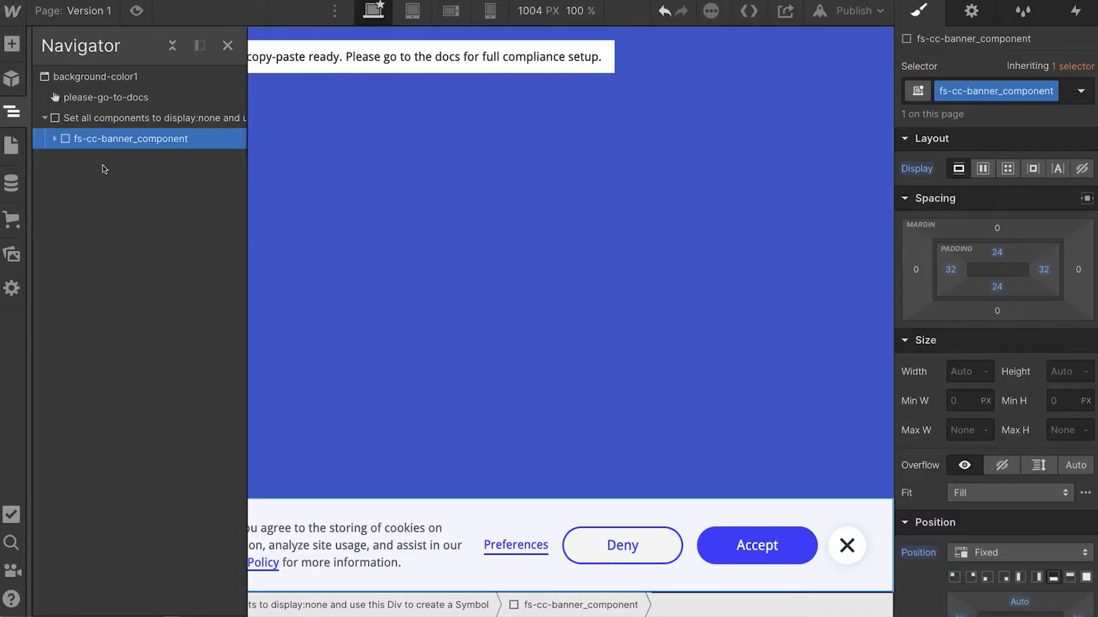
{"action": "left_click", "coordinate": [606, 546]}
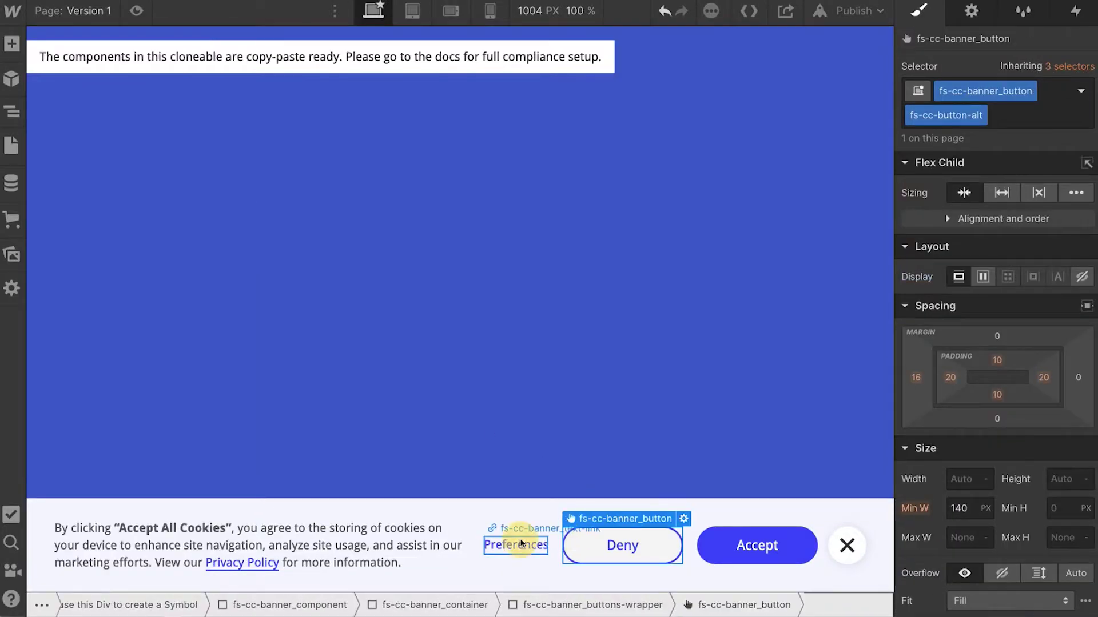
{"action": "left_click", "coordinate": [522, 543]}
{"action": "key", "text": "Delete"}
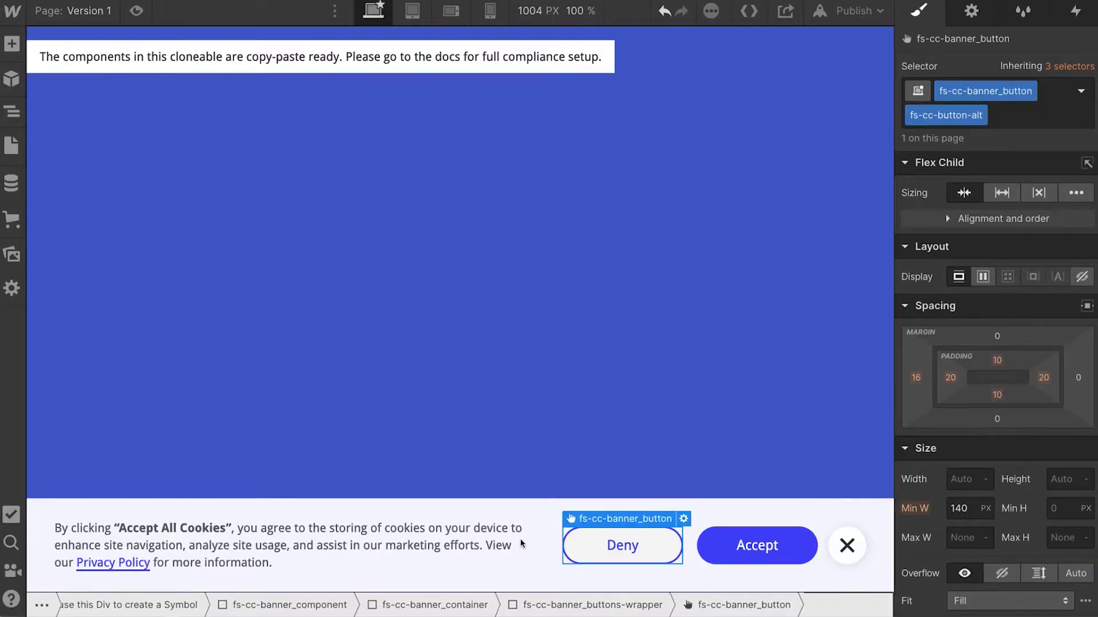
{"action": "key", "text": "Delete"}
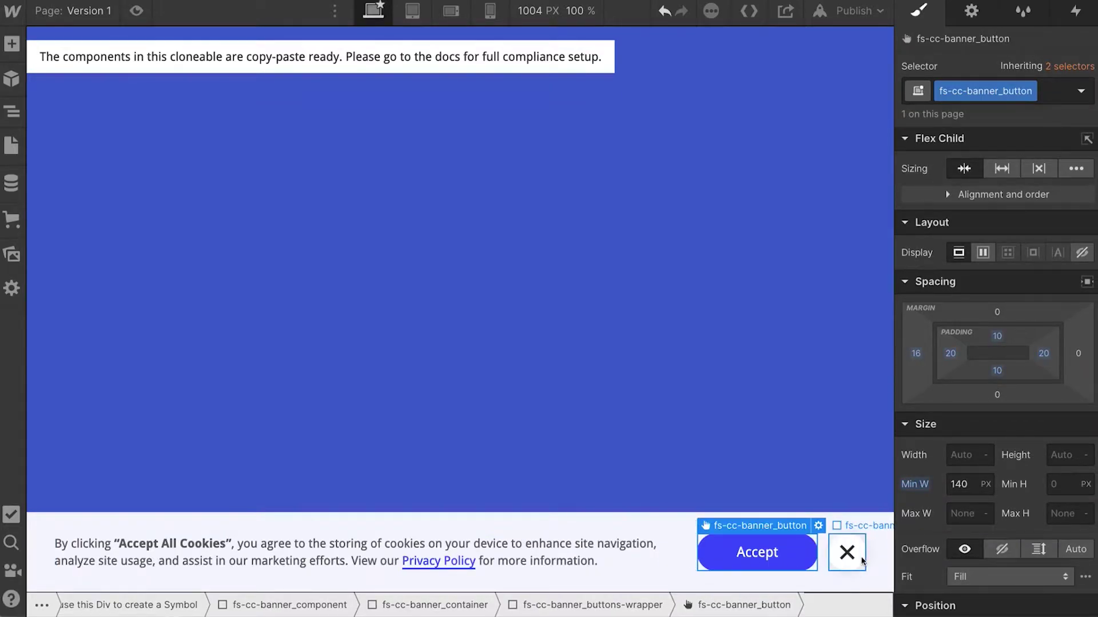
- Remove the close icon and its container from the cookie banner, keeping the Accept button
{"action": "key", "text": "Delete"}
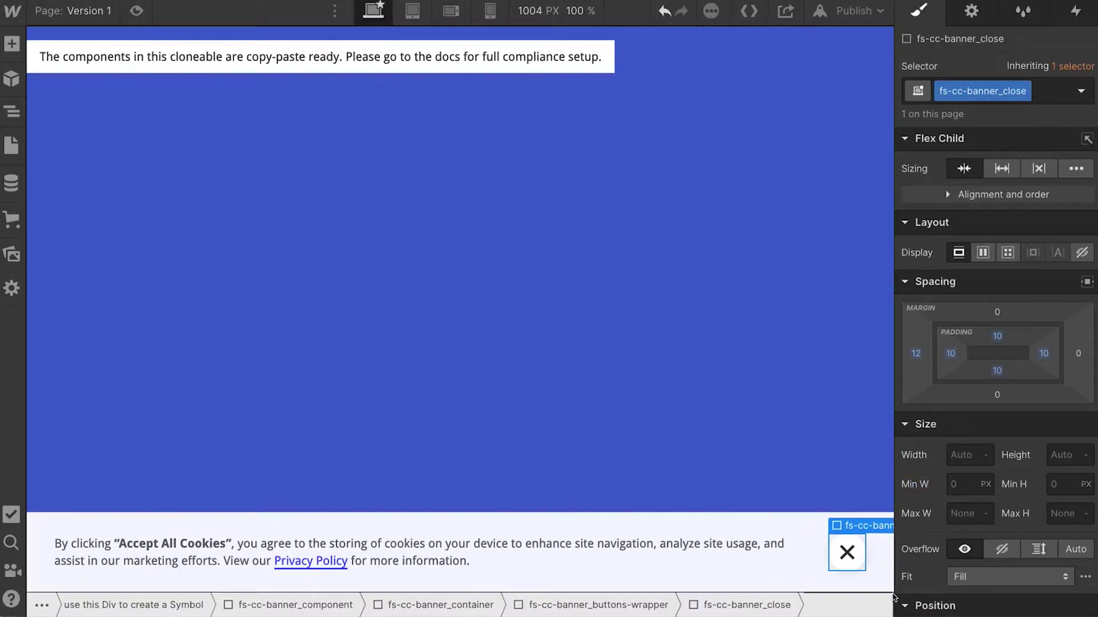
{"action": "key", "text": "ctrl+z"}
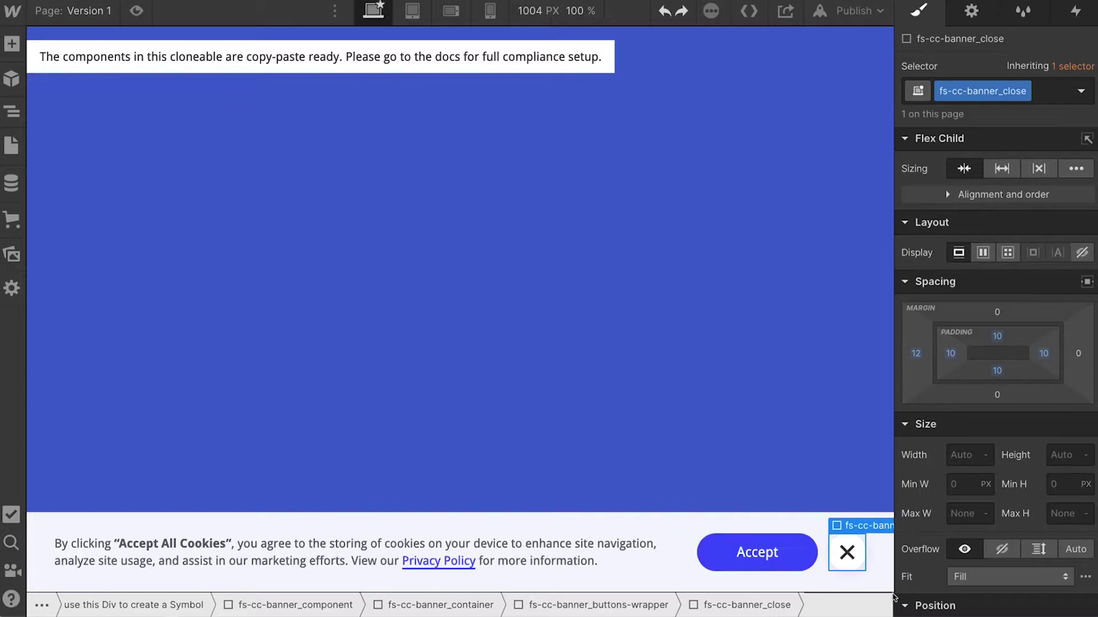
{"action": "left_click", "coordinate": [841, 566]}
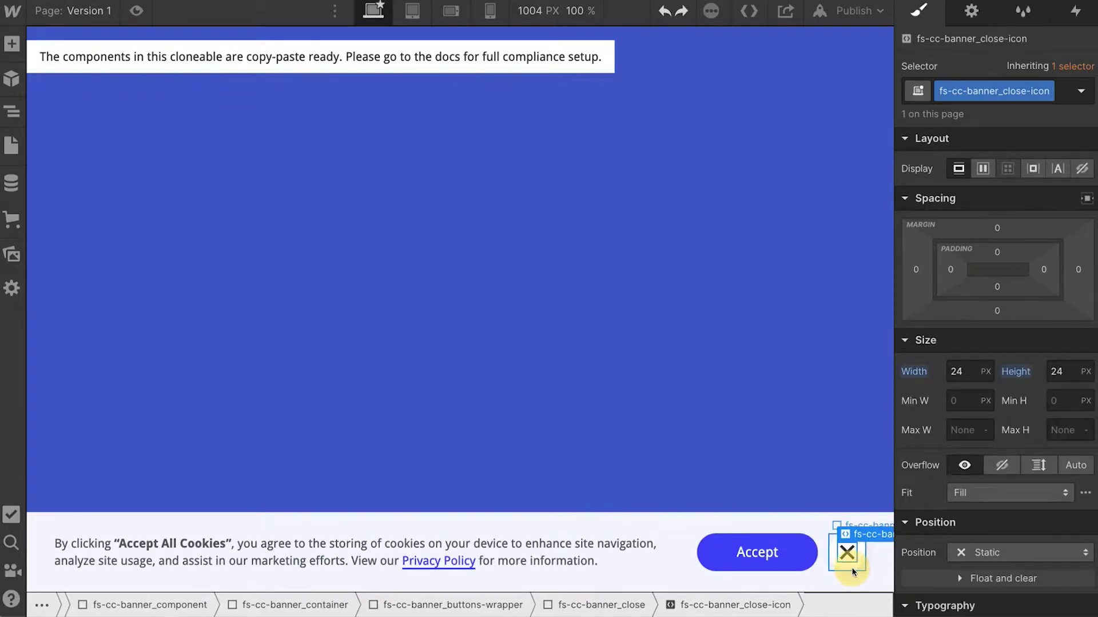
{"action": "left_click", "coordinate": [847, 570]}
{"action": "key", "text": "Delete"}
- Change the text of the banner's Accept button to "Got it!"
{"action": "double_click", "coordinate": [829, 554]}
{"action": "type", "text": "Fo"}
{"action": "key", "text": "BackSpace"}
{"action": "key", "text": "BackSpace"}
{"action": "type", "text": "Got it!"}
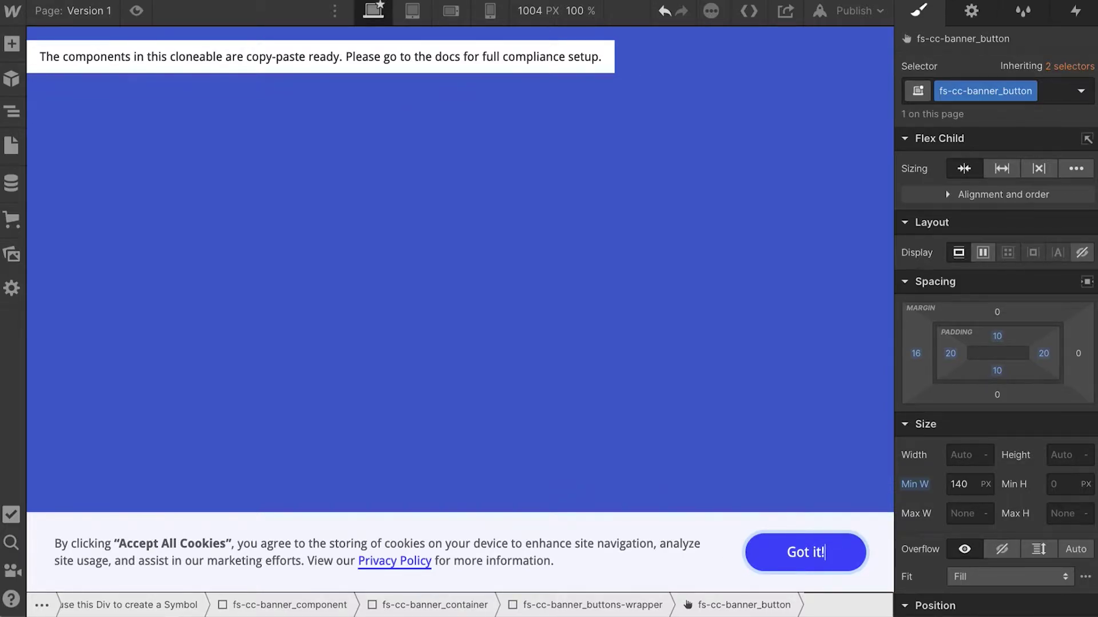
{"action": "left_click", "coordinate": [726, 513]}
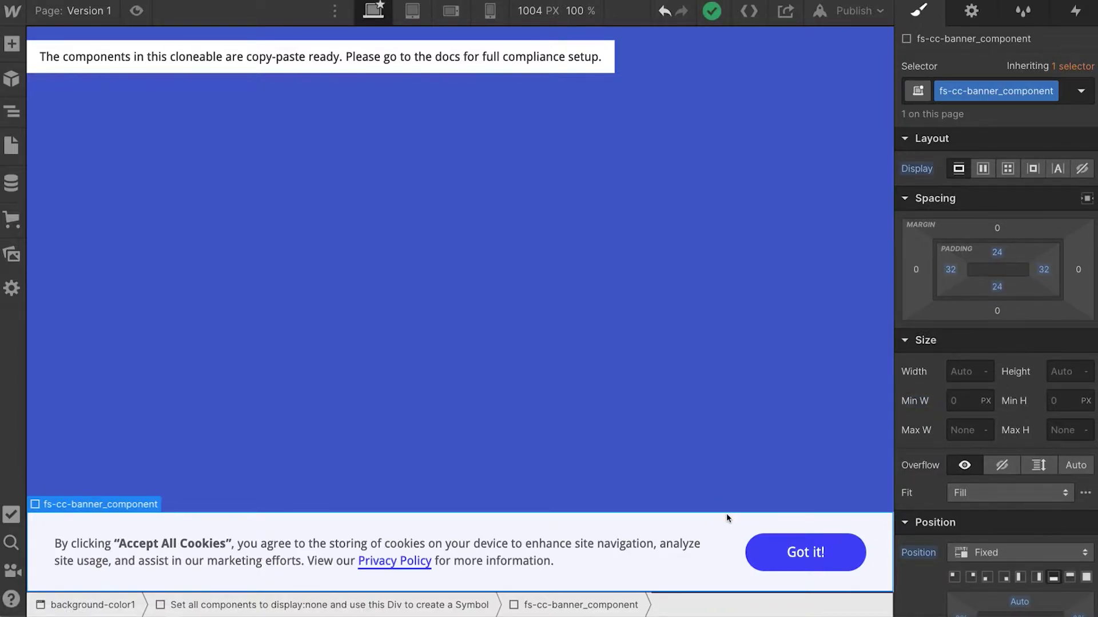
- Undo the button text change and the deletions of the banner elements and fs-cc-prefs_component
{"action": "key", "text": "ctrl+z"}
{"action": "key", "text": "ctrl+z"}
{"action": "key", "text": "ctrl+z"}
{"action": "key", "text": "ctrl+z"}
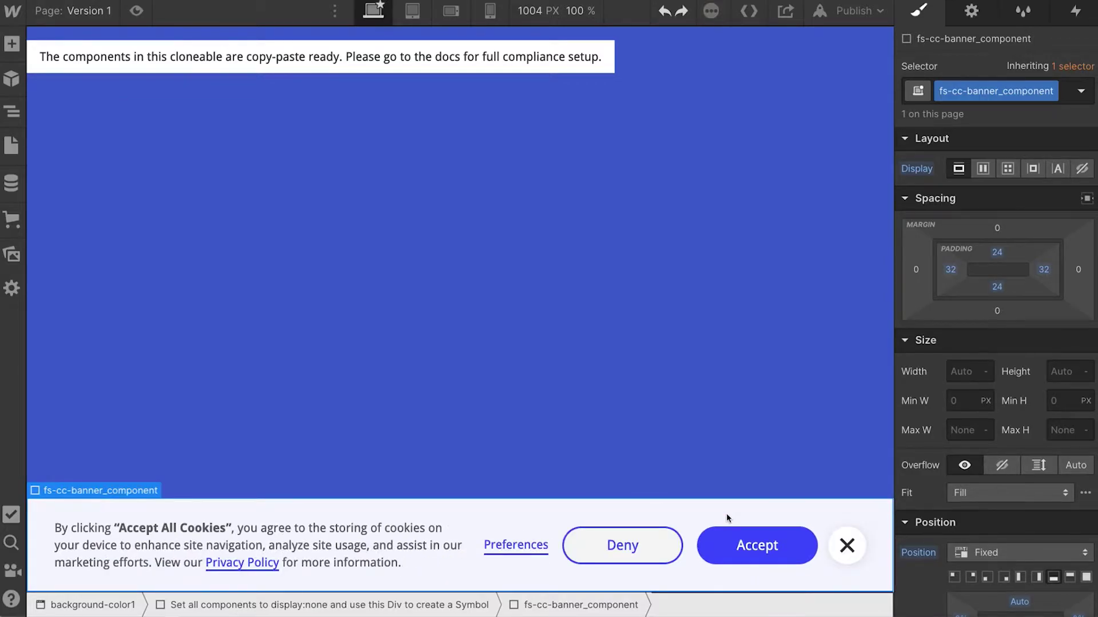
{"action": "key", "text": "ctrl+z"}
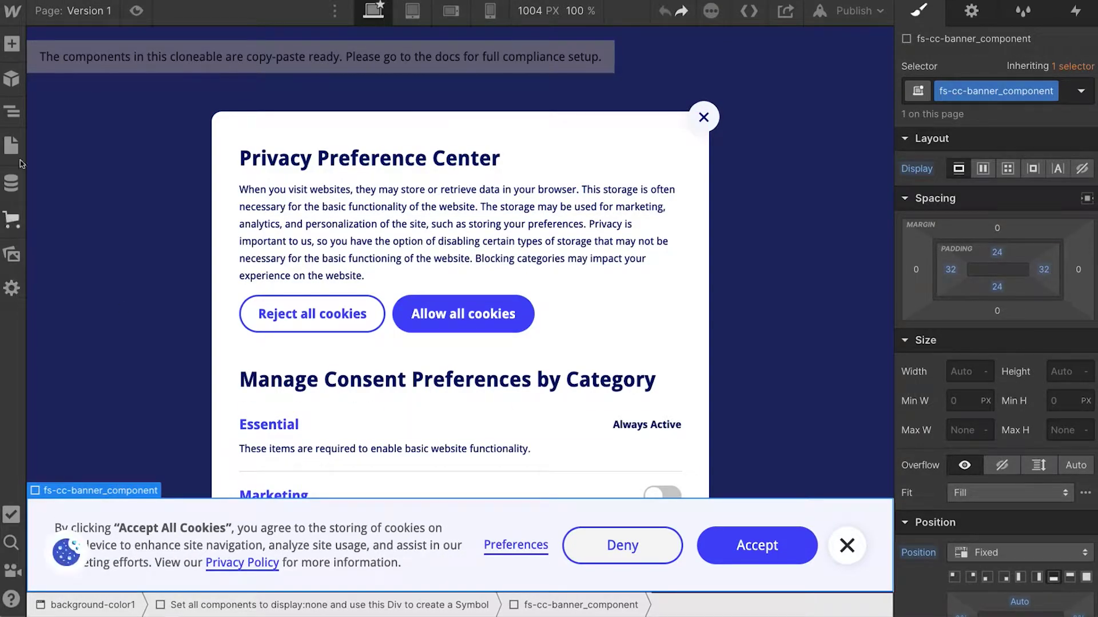
{"action": "key", "text": "ctrl+z"}
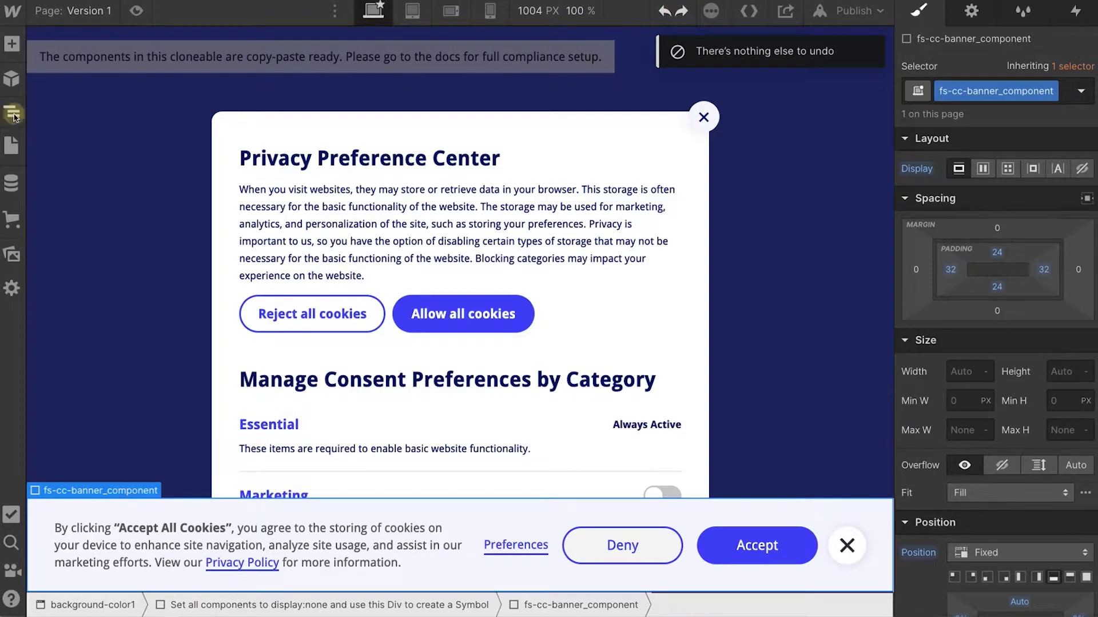
- Collapse fs-cc-banner_component in the element tree and undo the deletion of fs-cc-manager_component
{"action": "left_click", "coordinate": [13, 114]}
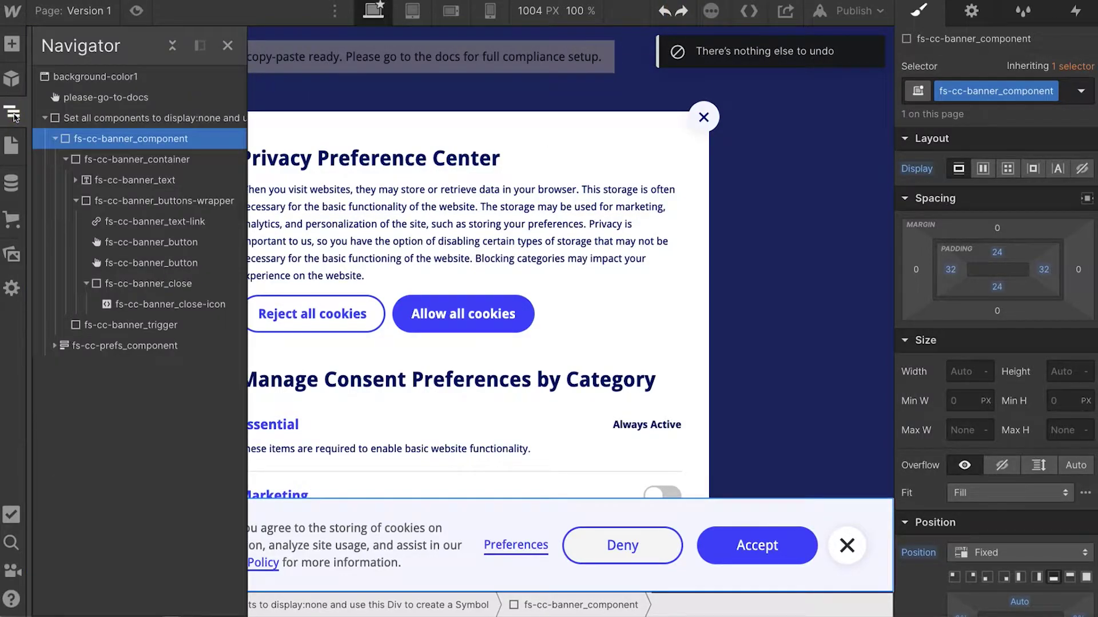
{"action": "left_click", "coordinate": [56, 139]}
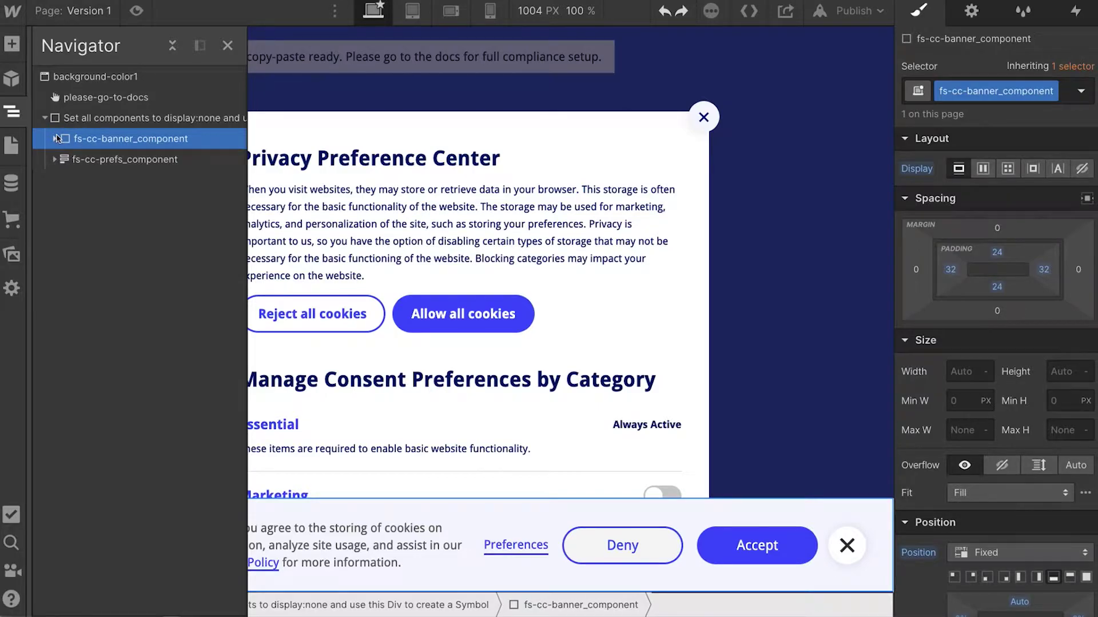
{"action": "key", "text": "ctrl+z"}
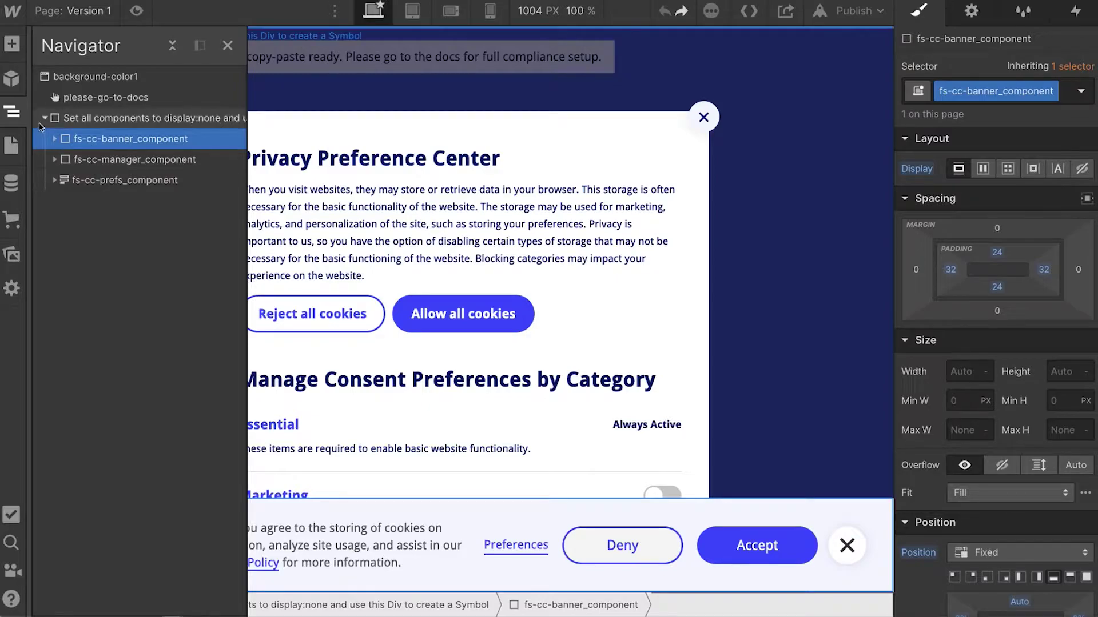
- Copy the main wrapper div from the Version 1 page and paste it into the blank Home page of the other project
{"action": "left_click", "coordinate": [44, 118]}
{"action": "left_click", "coordinate": [86, 122]}
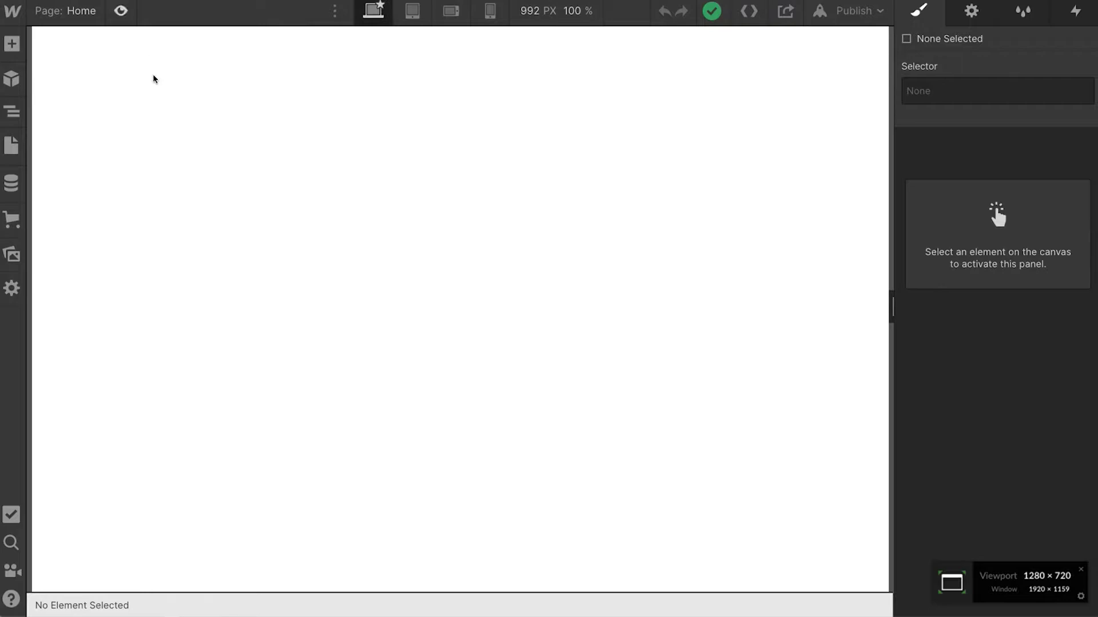
{"action": "left_click", "coordinate": [156, 95]}
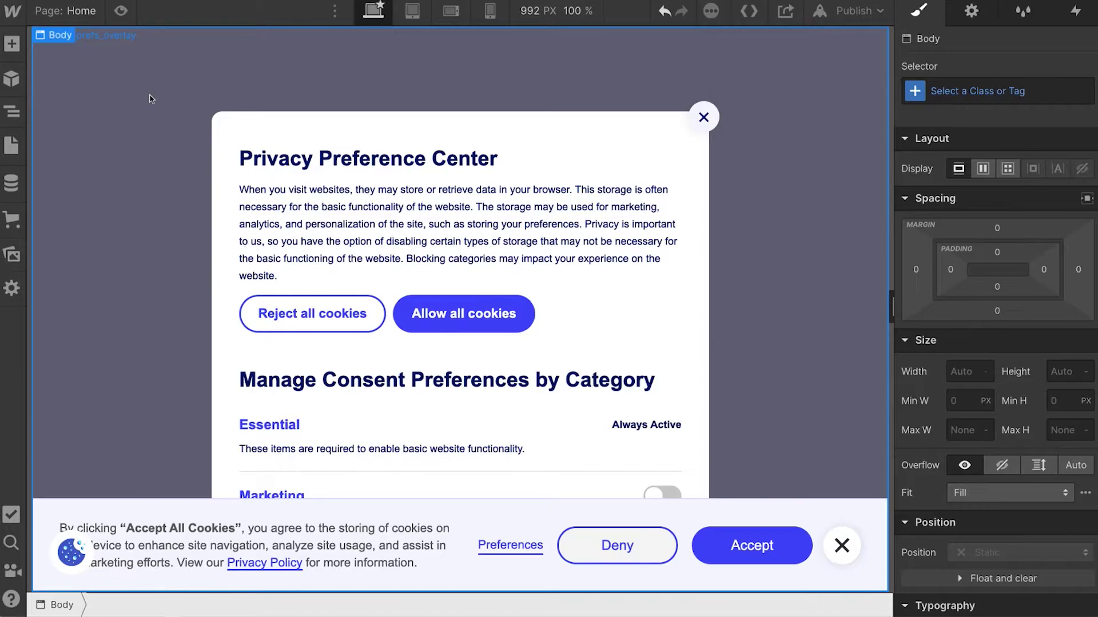
- Select and expand the pasted wrapper div in the element tree to examine its nested consent components
{"action": "left_click", "coordinate": [11, 112]}
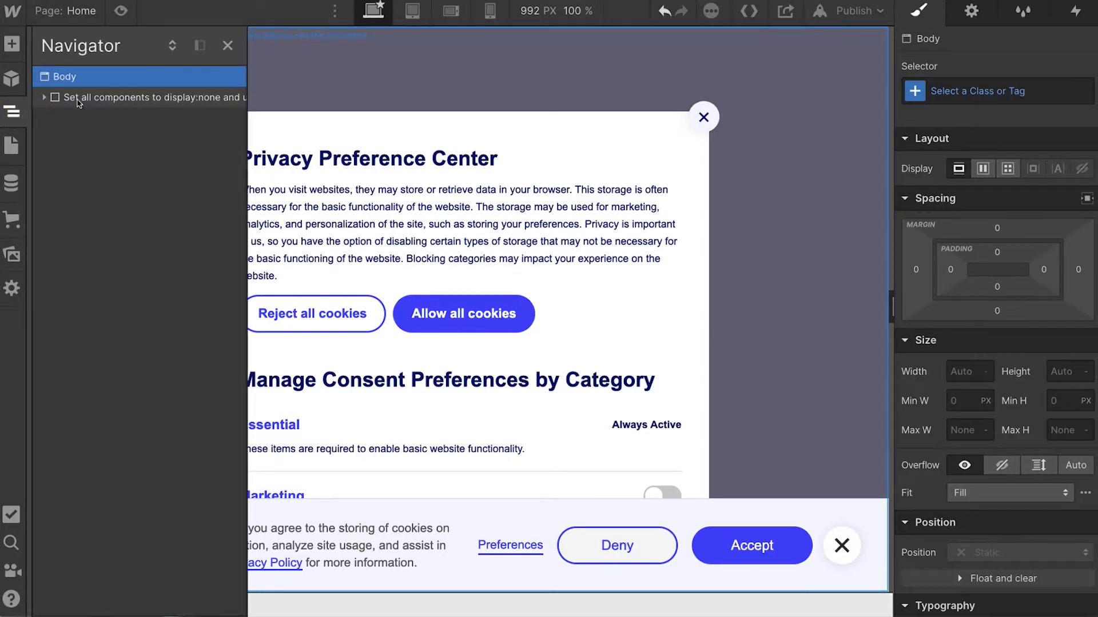
{"action": "left_click", "coordinate": [95, 98]}
{"action": "left_click", "coordinate": [44, 97]}
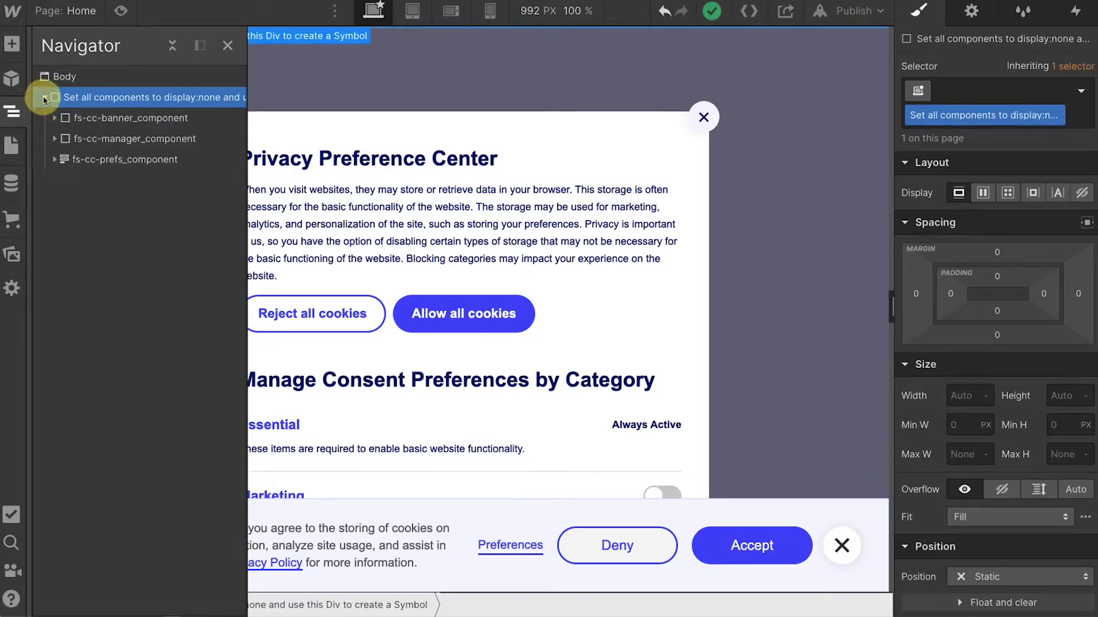
{"action": "left_click", "coordinate": [227, 46]}
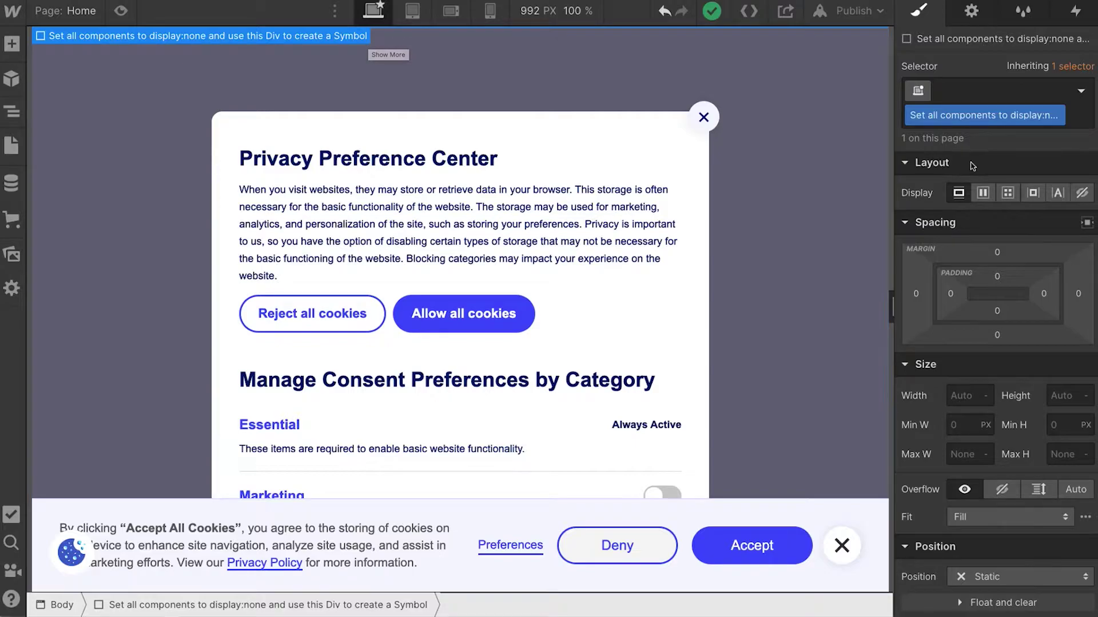
- Try setting the wrapper div's display to None, undo it, and check the components nested inside
{"action": "left_click", "coordinate": [1082, 193]}
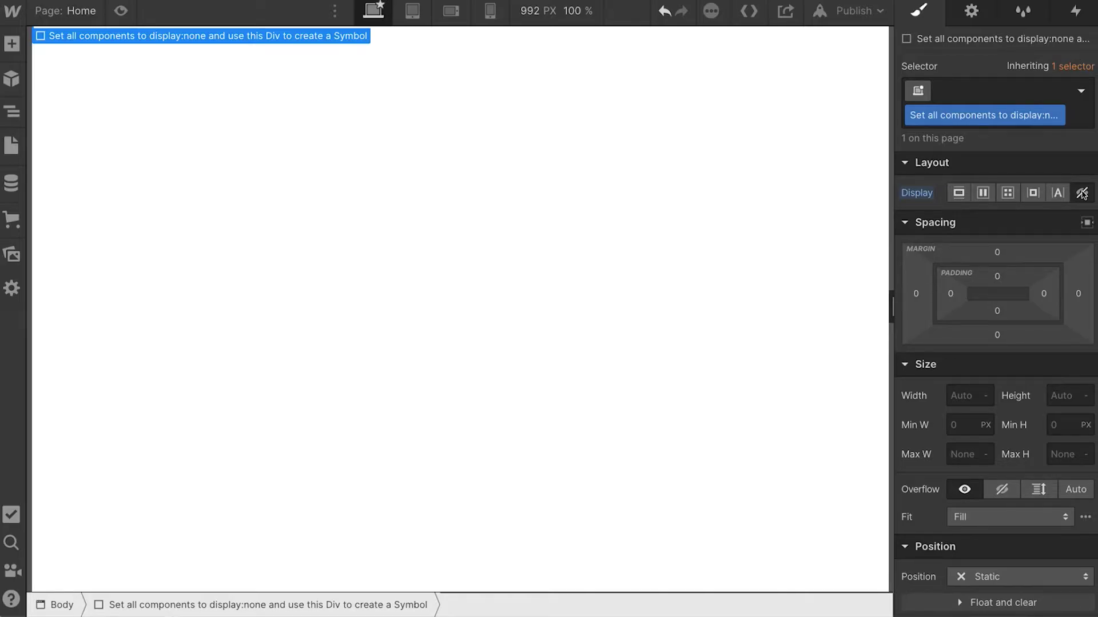
{"action": "key", "text": "ctrl+z"}
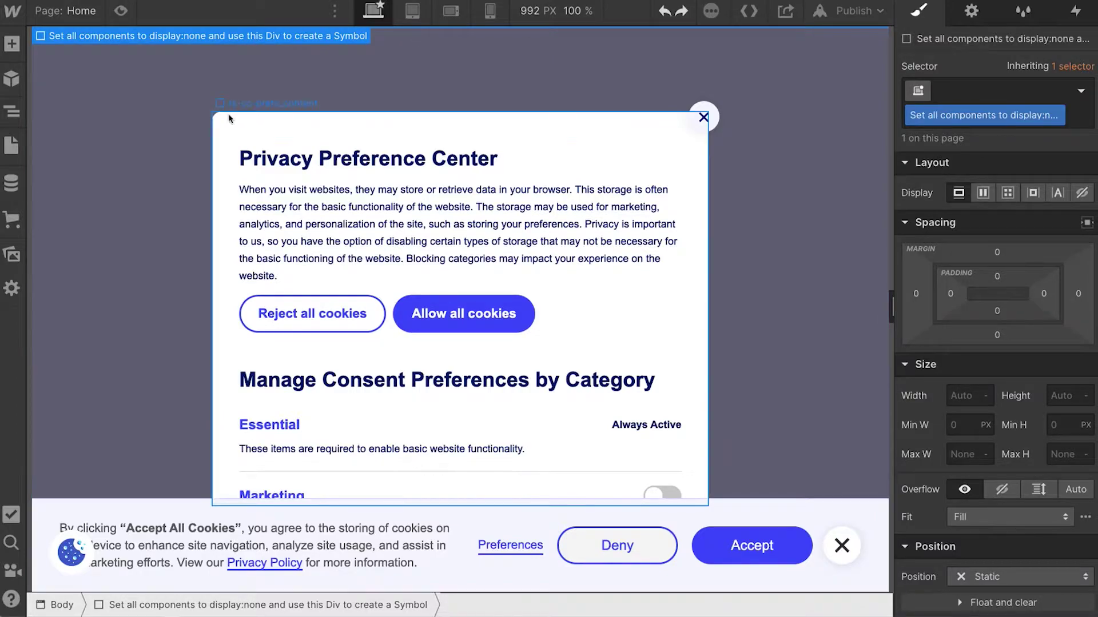
{"action": "left_click", "coordinate": [12, 111]}
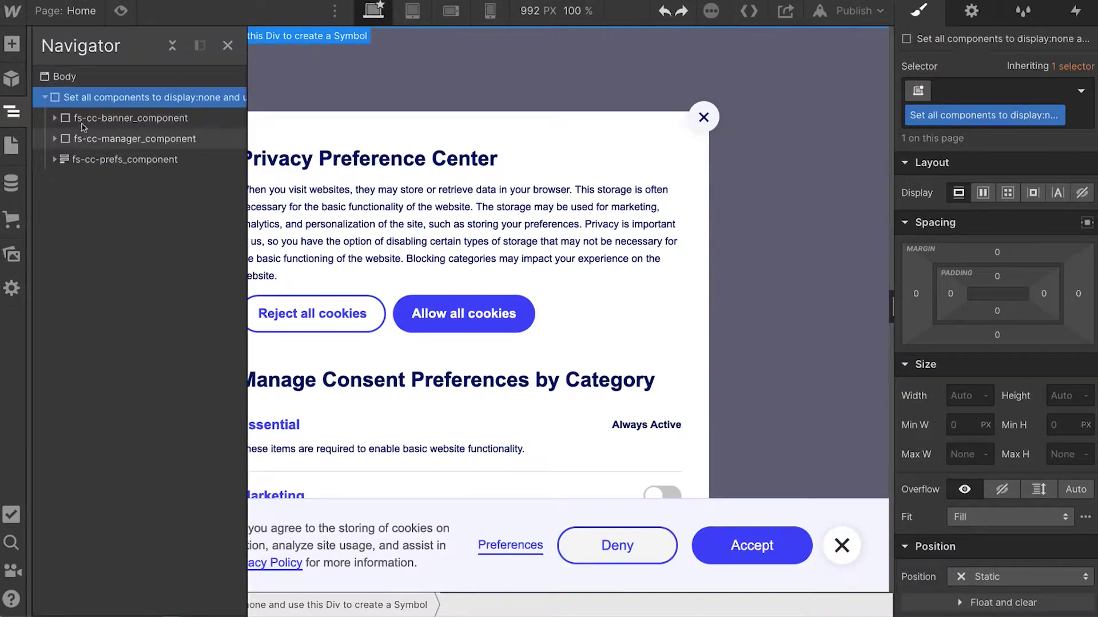
{"action": "left_click", "coordinate": [227, 45]}
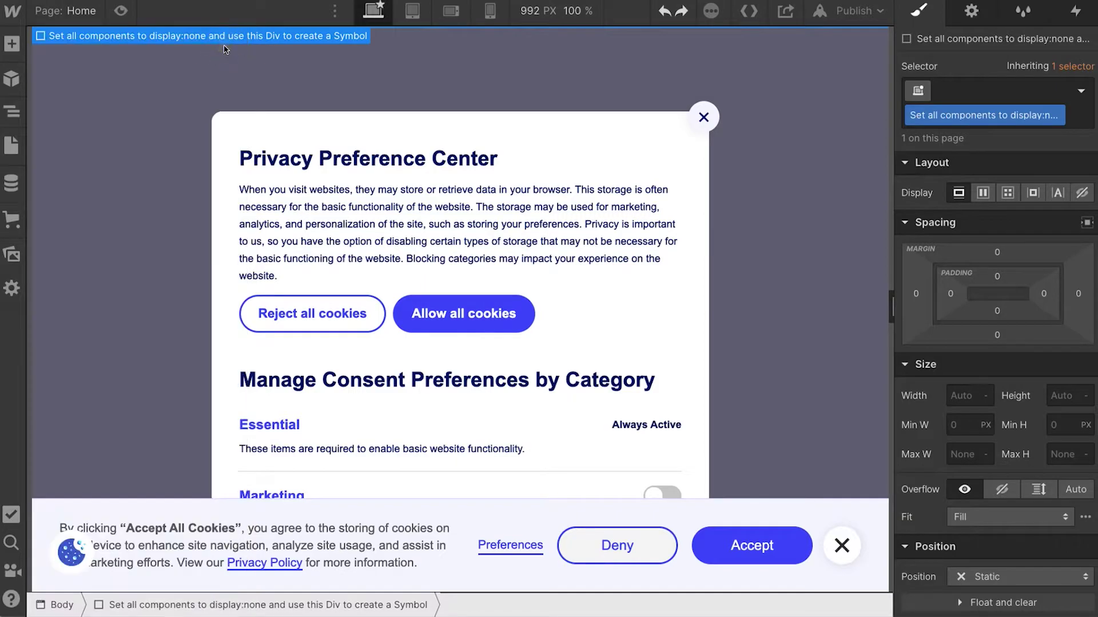
- Rename the wrapper div's class to fs-cc-components
{"action": "left_click", "coordinate": [1058, 127]}
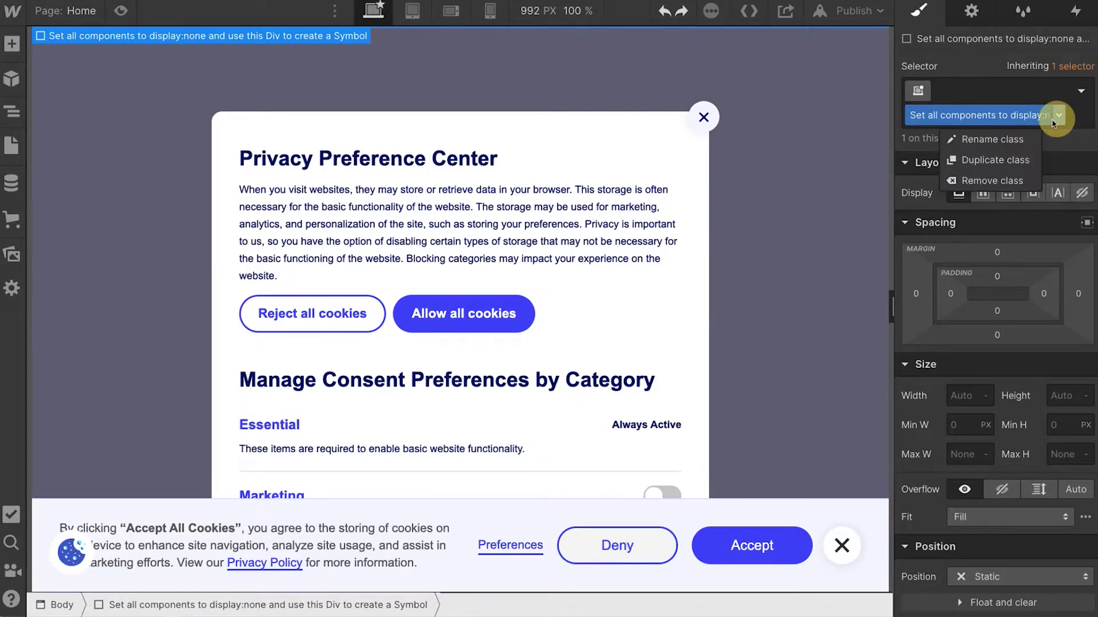
{"action": "left_click", "coordinate": [1016, 137]}
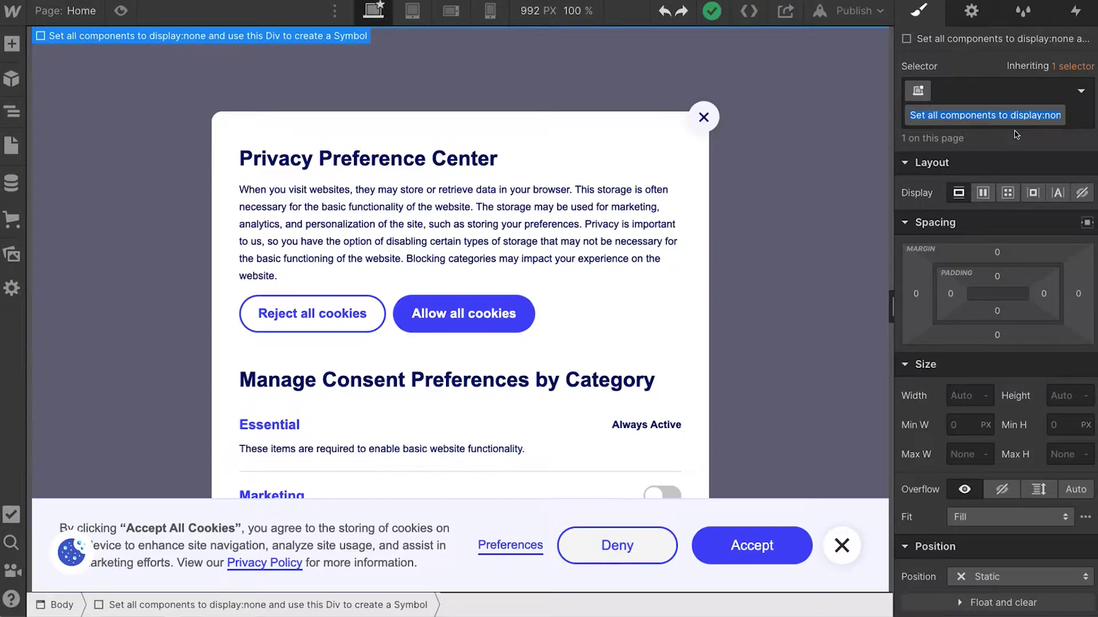
{"action": "type", "text": "fs-"}
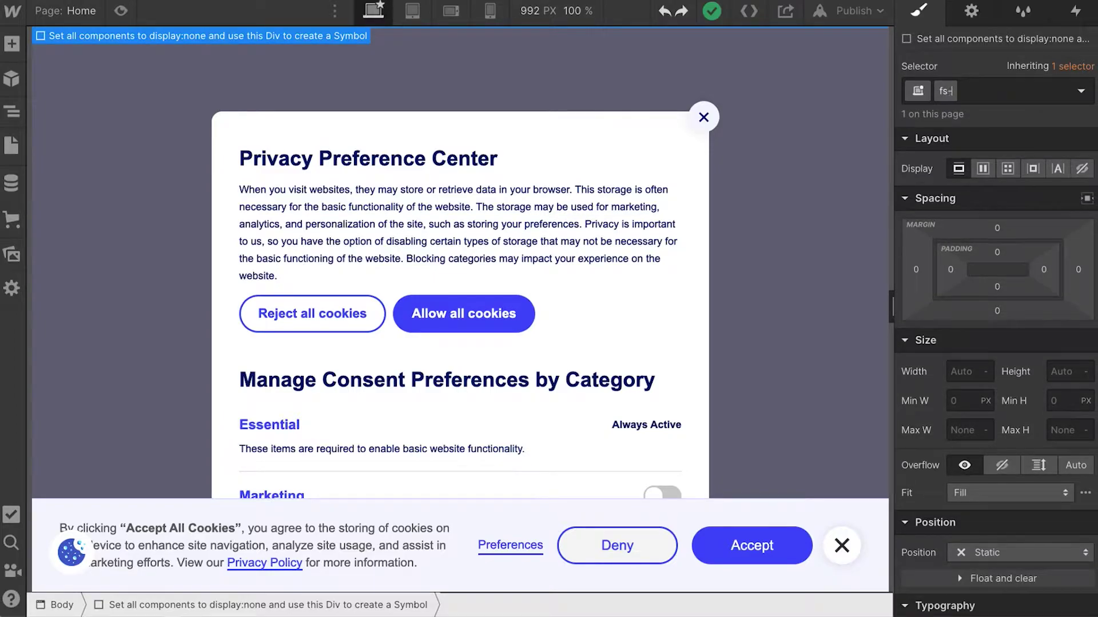
{"action": "type", "text": "cd-"}
{"action": "type", "text": "components"}
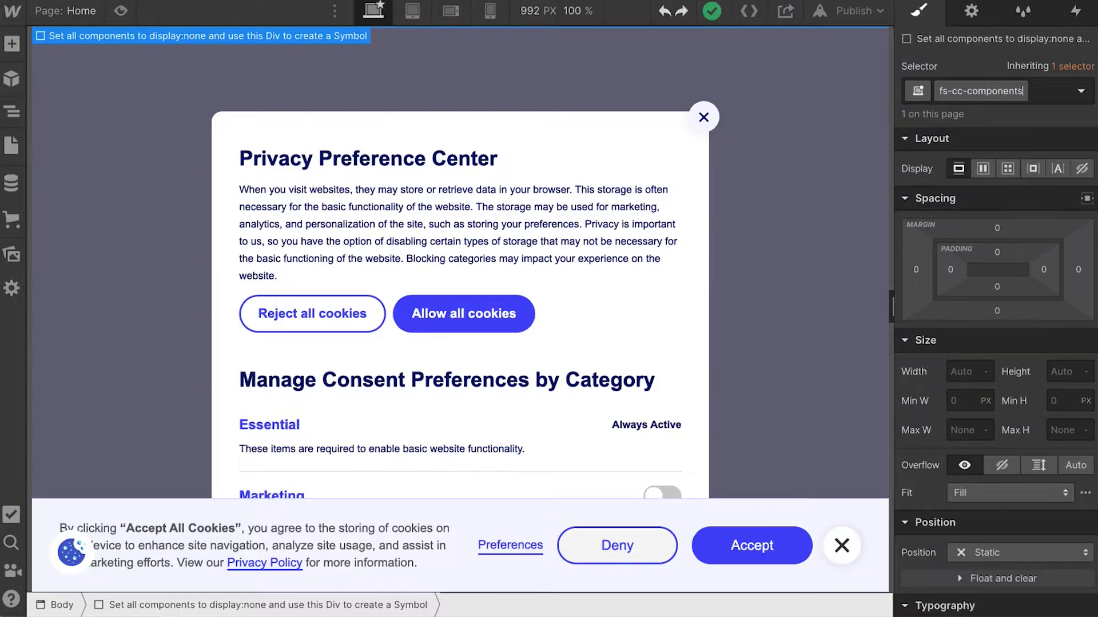
{"action": "key", "text": "Return"}
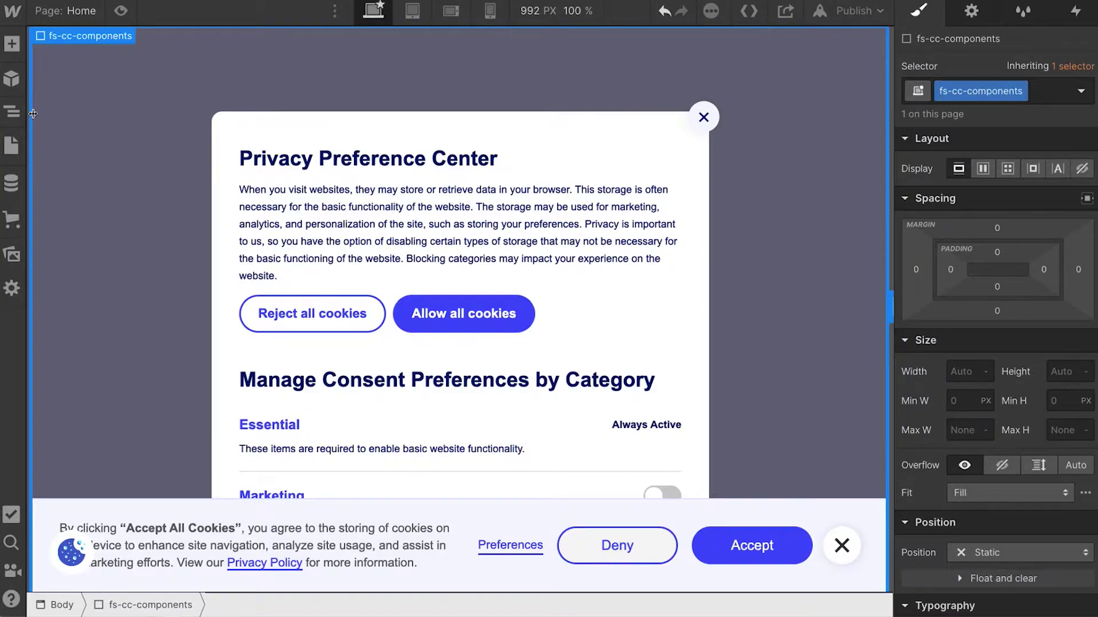
- Set display to None on fs-cc-banner_component, fs-cc-manager_component and fs-cc-prefs_component
{"action": "left_click", "coordinate": [11, 111]}
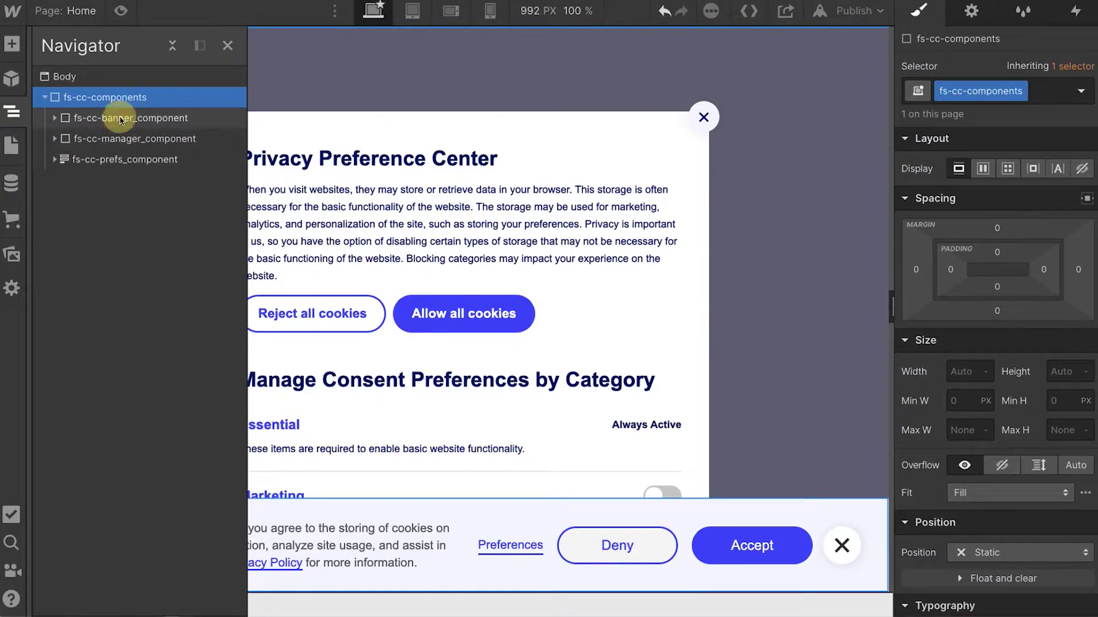
{"action": "left_click", "coordinate": [121, 119]}
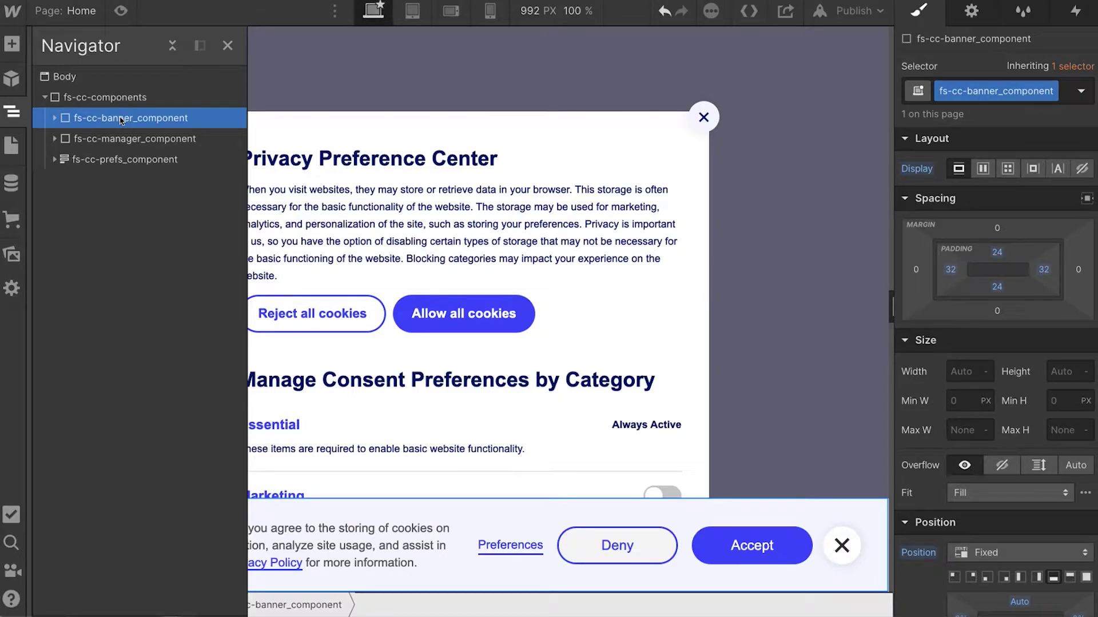
{"action": "left_click", "coordinate": [1083, 170]}
{"action": "left_click", "coordinate": [204, 138]}
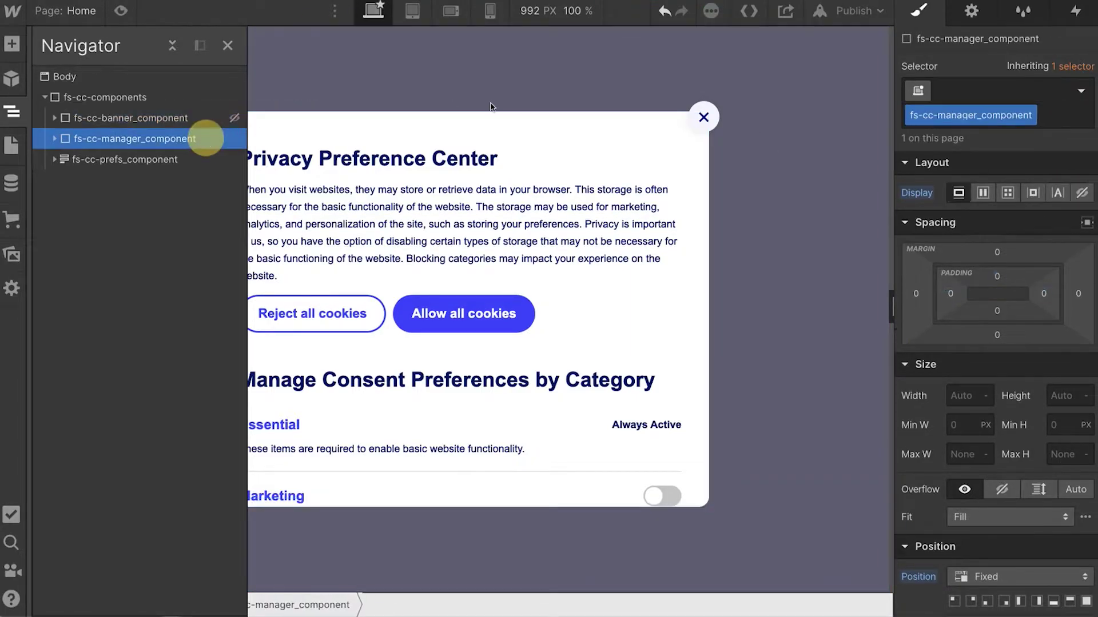
{"action": "left_click", "coordinate": [1083, 194]}
{"action": "left_click", "coordinate": [194, 158]}
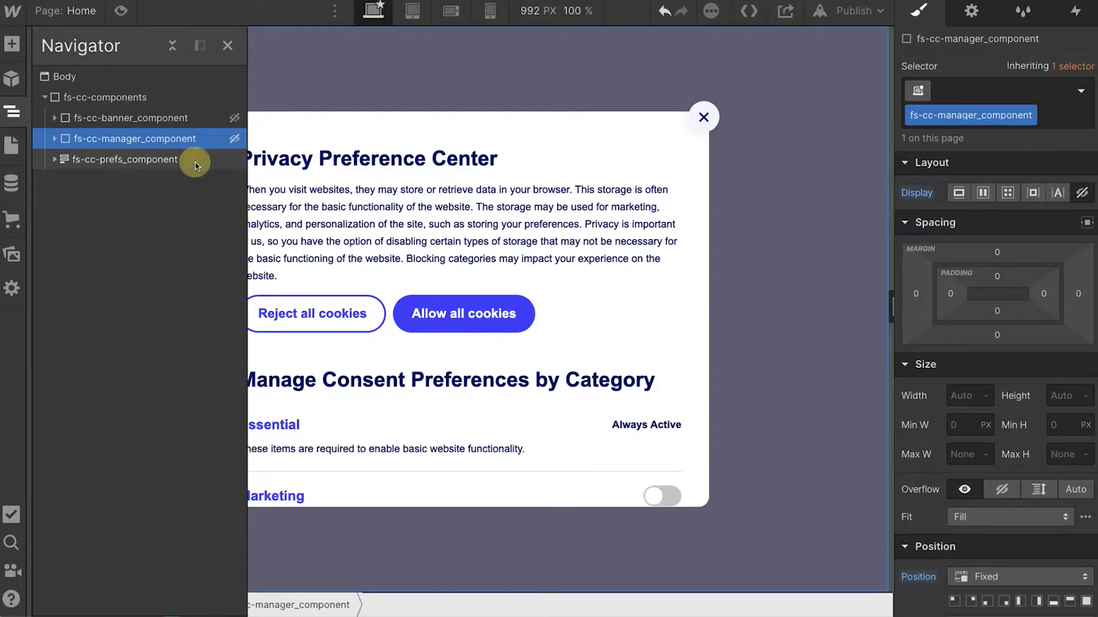
{"action": "left_click", "coordinate": [1082, 169]}
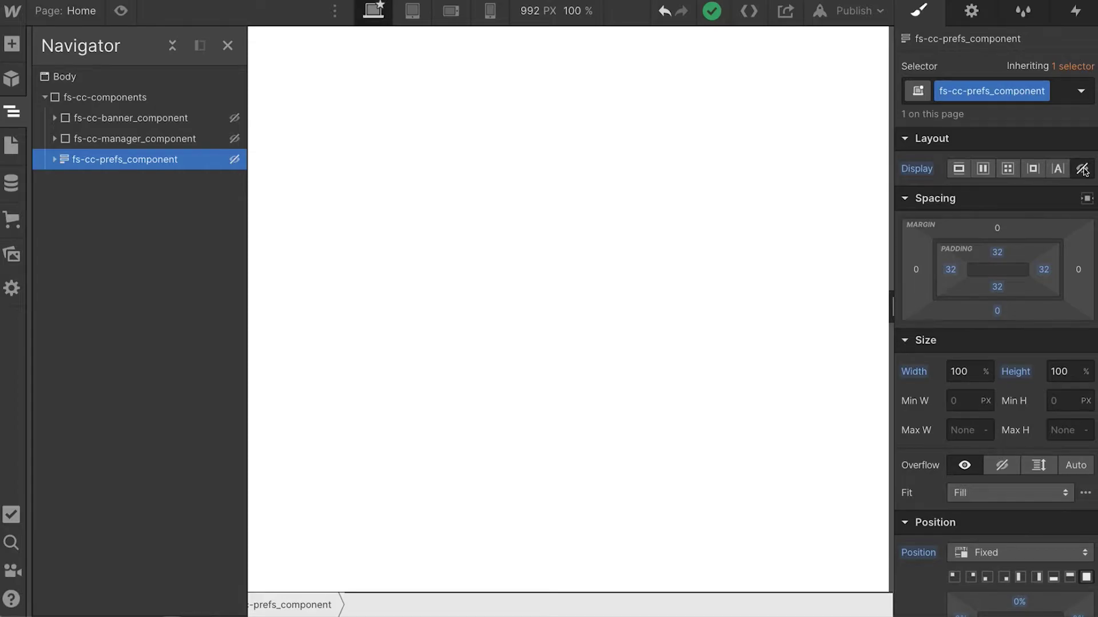
- Create a new static page named About Us with no parent folder
{"action": "left_click", "coordinate": [89, 103]}
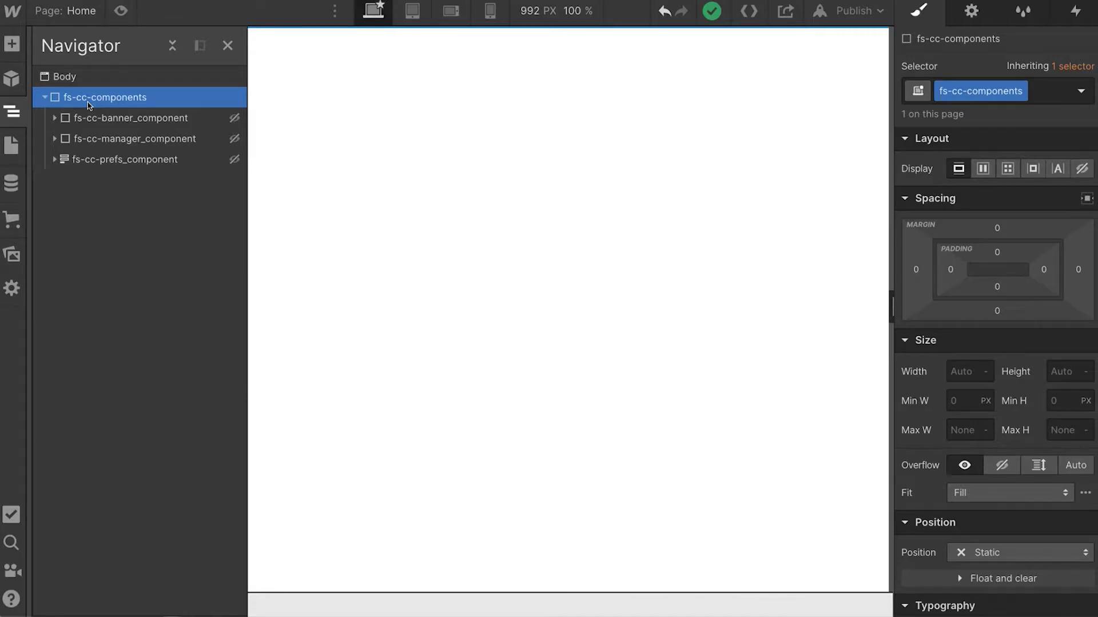
{"action": "left_click", "coordinate": [11, 146]}
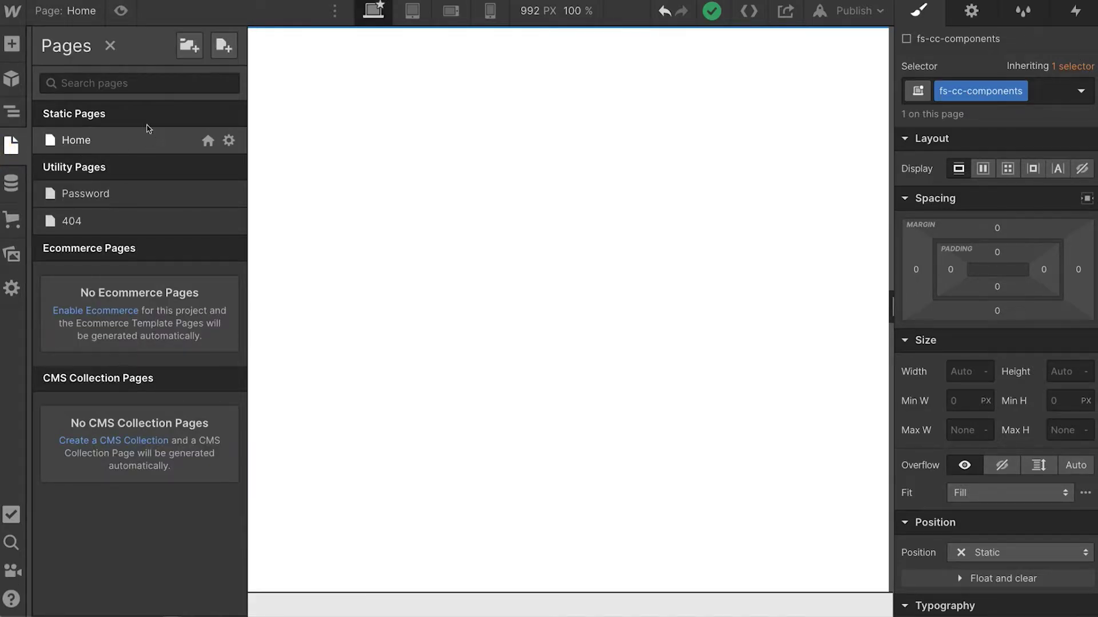
{"action": "left_click", "coordinate": [219, 48]}
{"action": "type", "text": "About Us"}
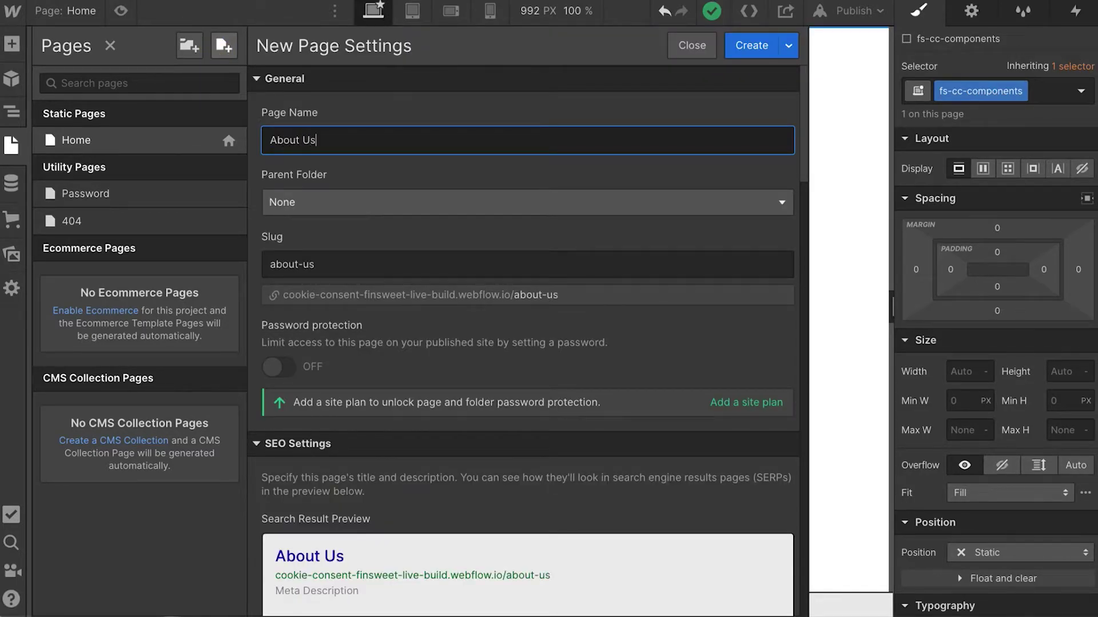
{"action": "left_click", "coordinate": [765, 49]}
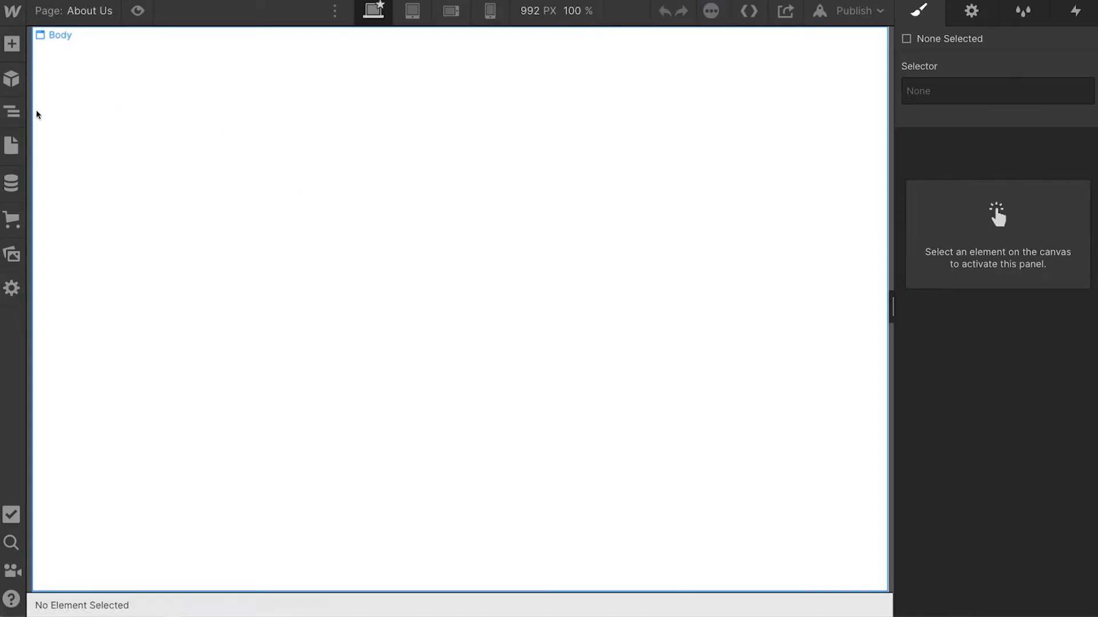
- Return to the Home page and turn the fs-cc-components wrapper into a Symbol named Finsweet CC Componentrs
{"action": "left_click", "coordinate": [15, 147]}
{"action": "left_click", "coordinate": [68, 140]}
{"action": "left_click", "coordinate": [10, 114]}
{"action": "left_click", "coordinate": [94, 97]}
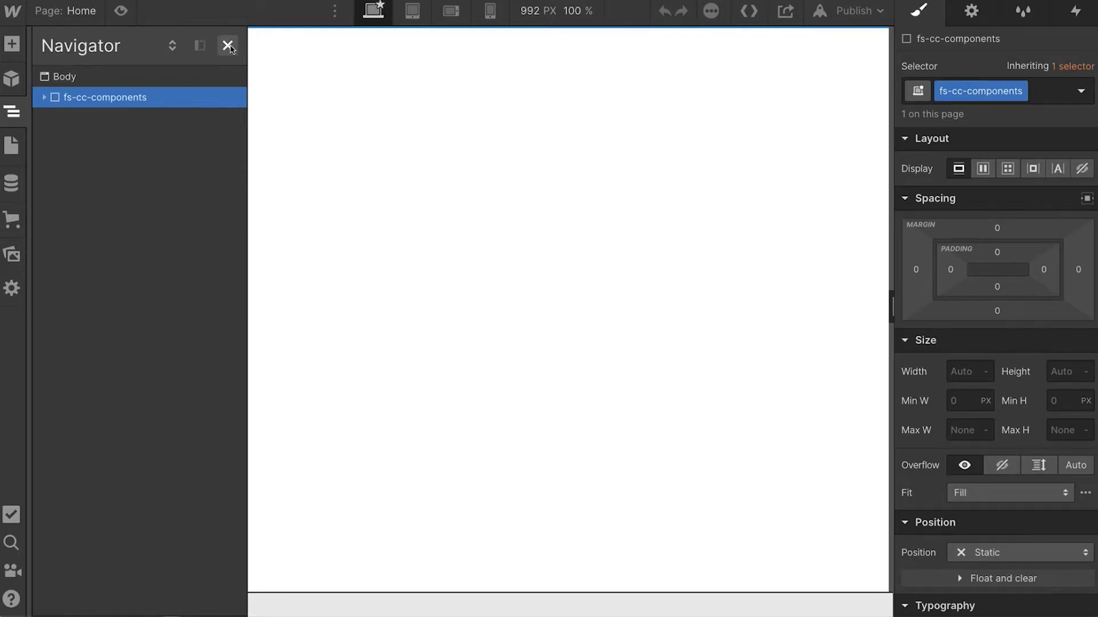
{"action": "left_click", "coordinate": [227, 45]}
{"action": "right_click", "coordinate": [68, 41]}
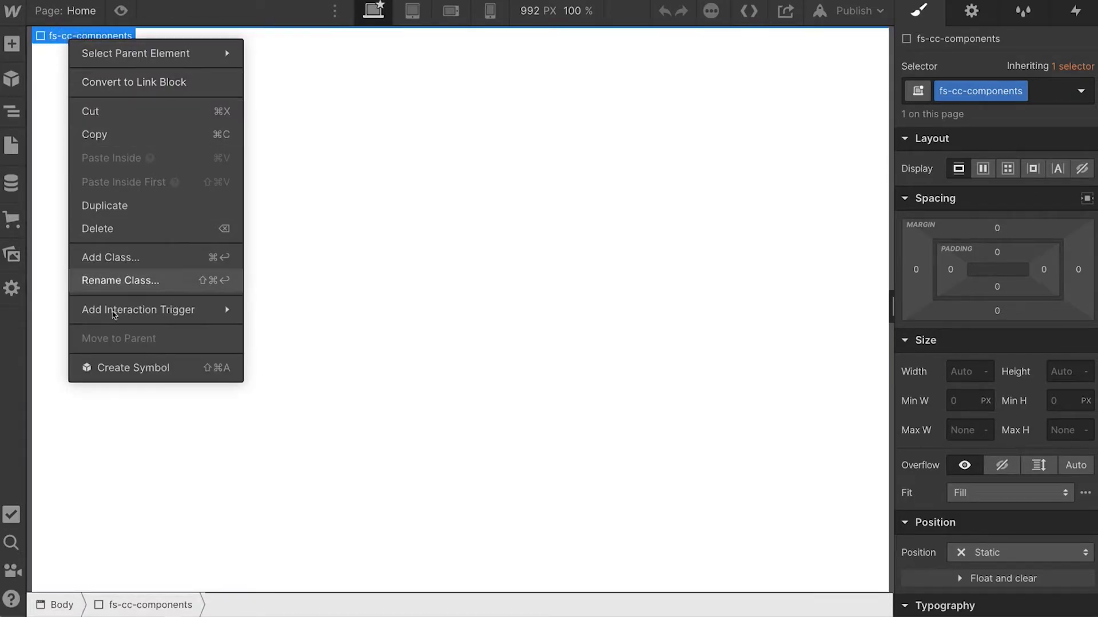
{"action": "left_click", "coordinate": [113, 368]}
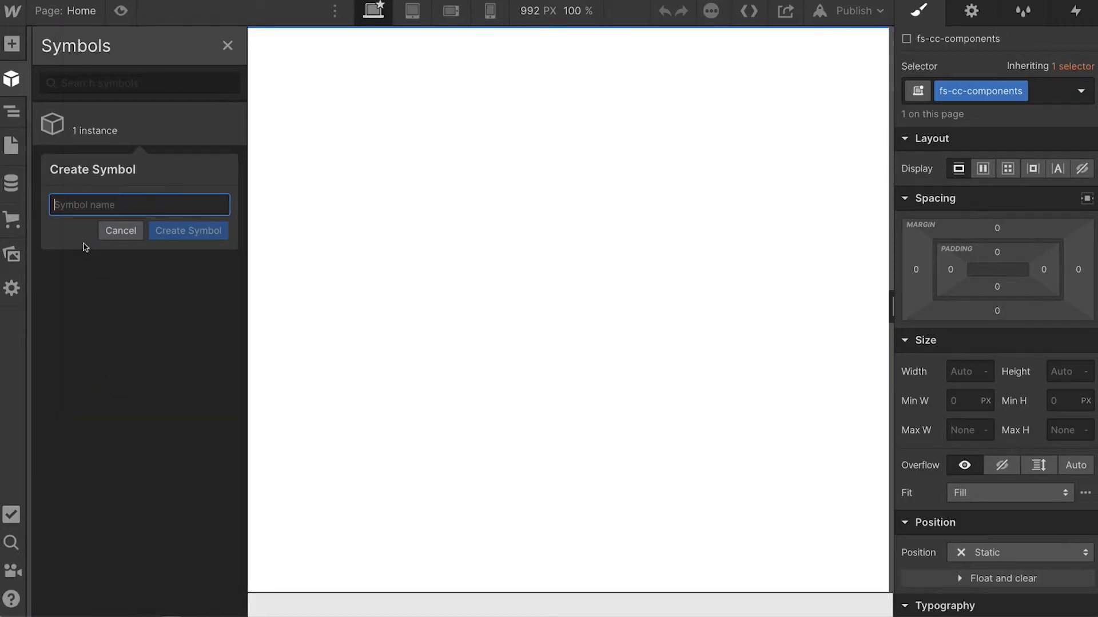
{"action": "type", "text": "Finsweet C"}
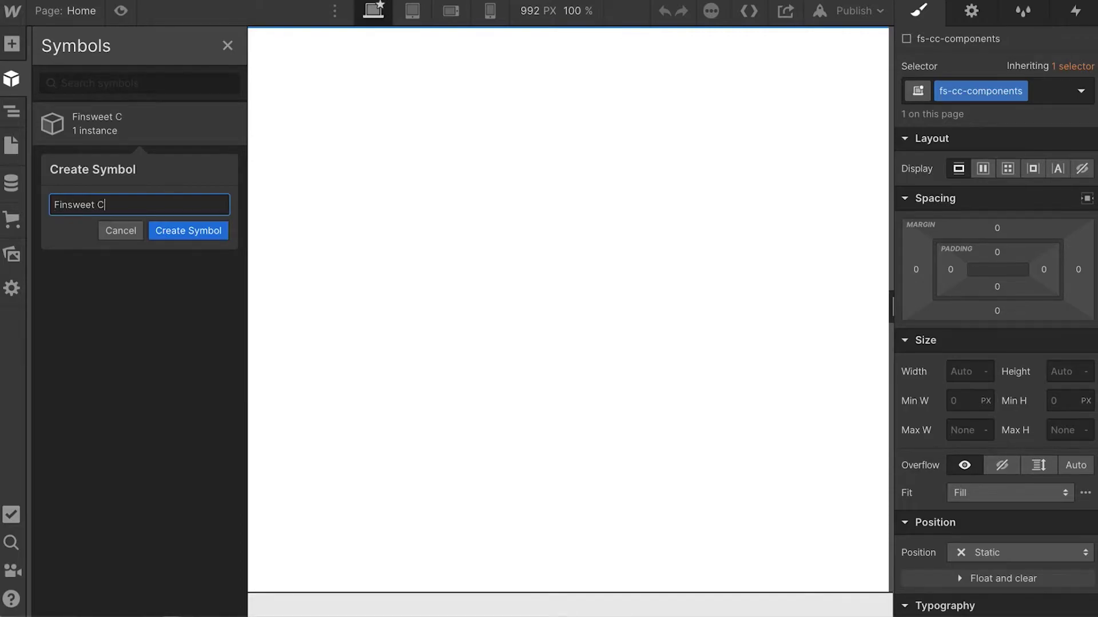
{"action": "type", "text": "C Componentrs"}
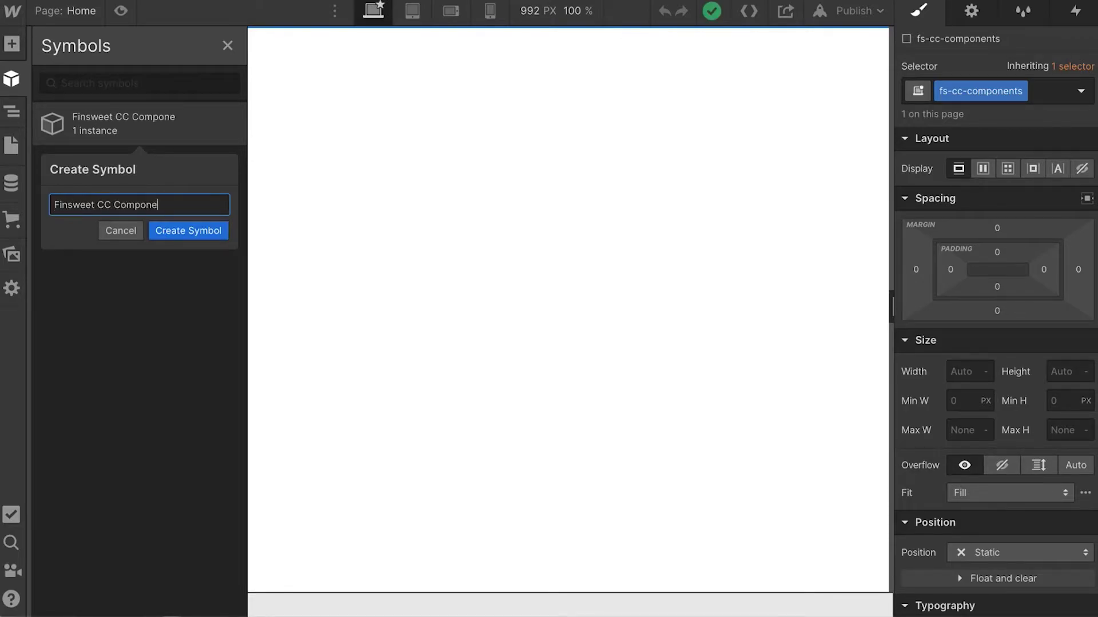
{"action": "key", "text": "Return"}
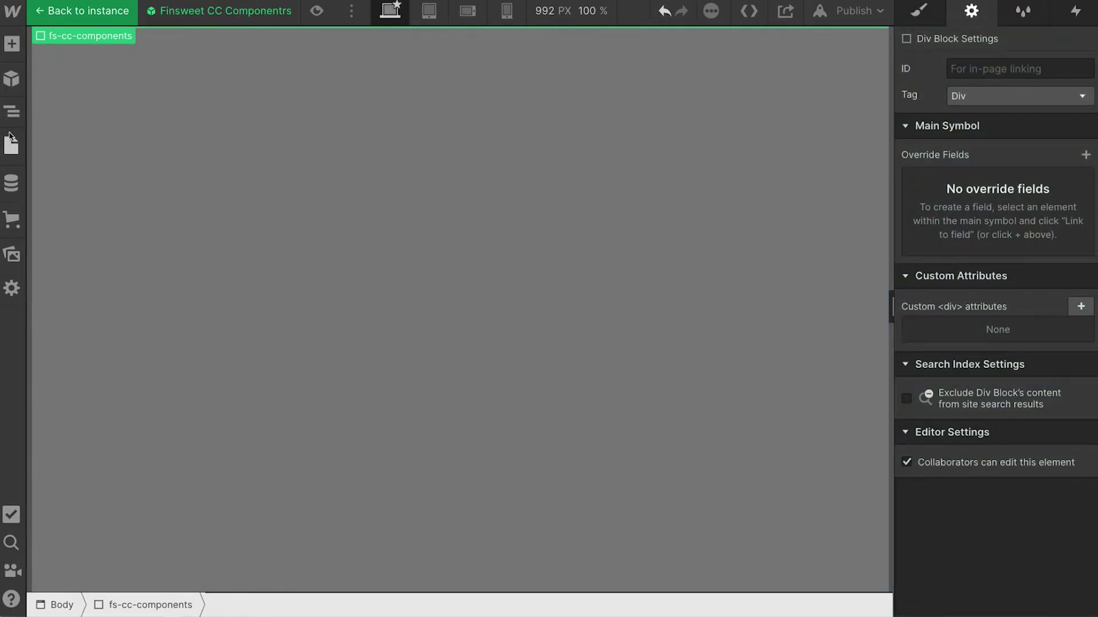
- Open the About Us page and insert the Finsweet CC Componentrs symbol into its Body
{"action": "left_click", "coordinate": [12, 146]}
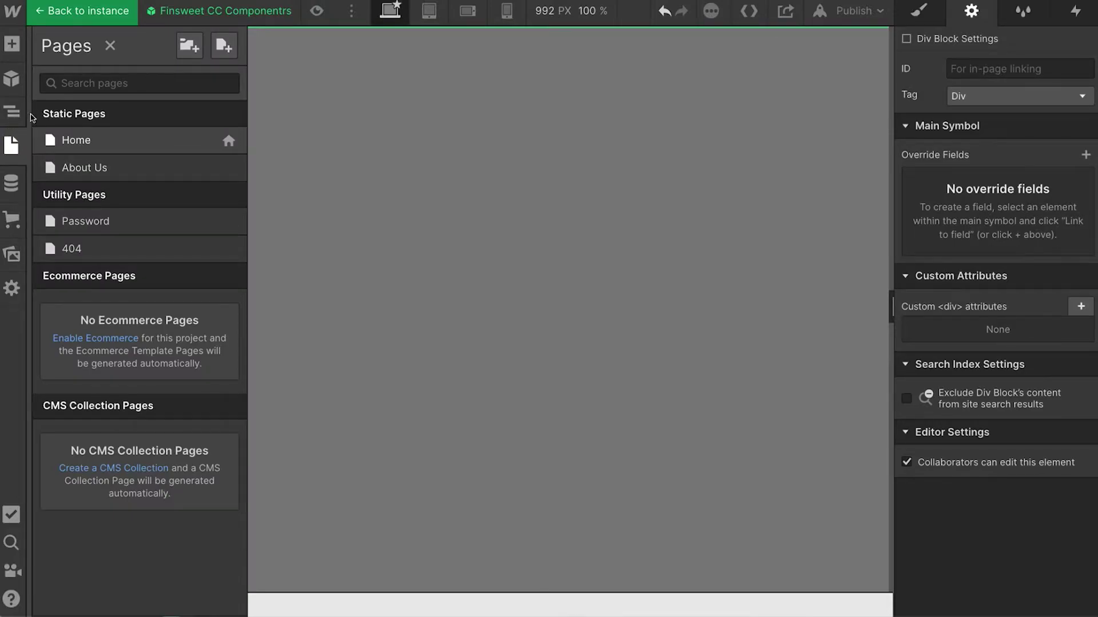
{"action": "left_click", "coordinate": [114, 142]}
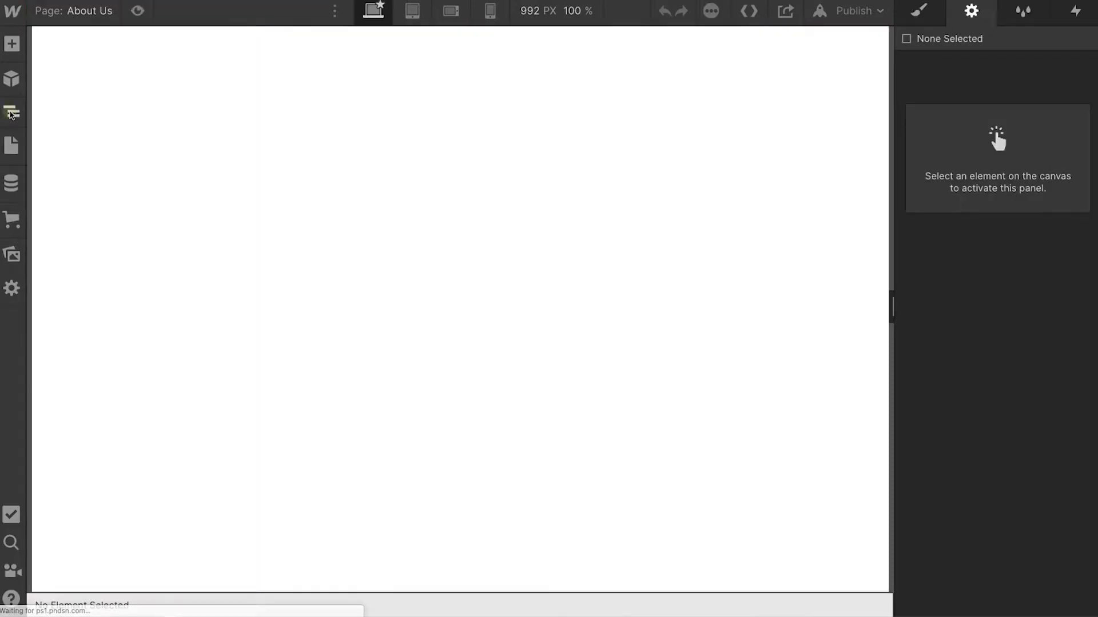
{"action": "left_click", "coordinate": [13, 108]}
{"action": "left_click", "coordinate": [38, 74]}
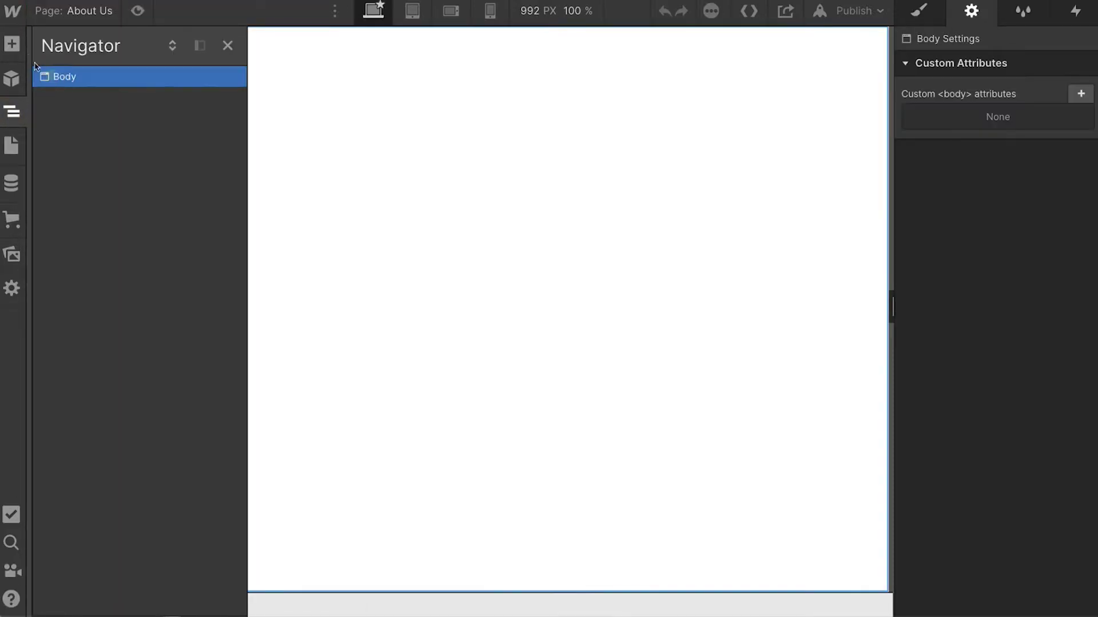
{"action": "left_click", "coordinate": [12, 44]}
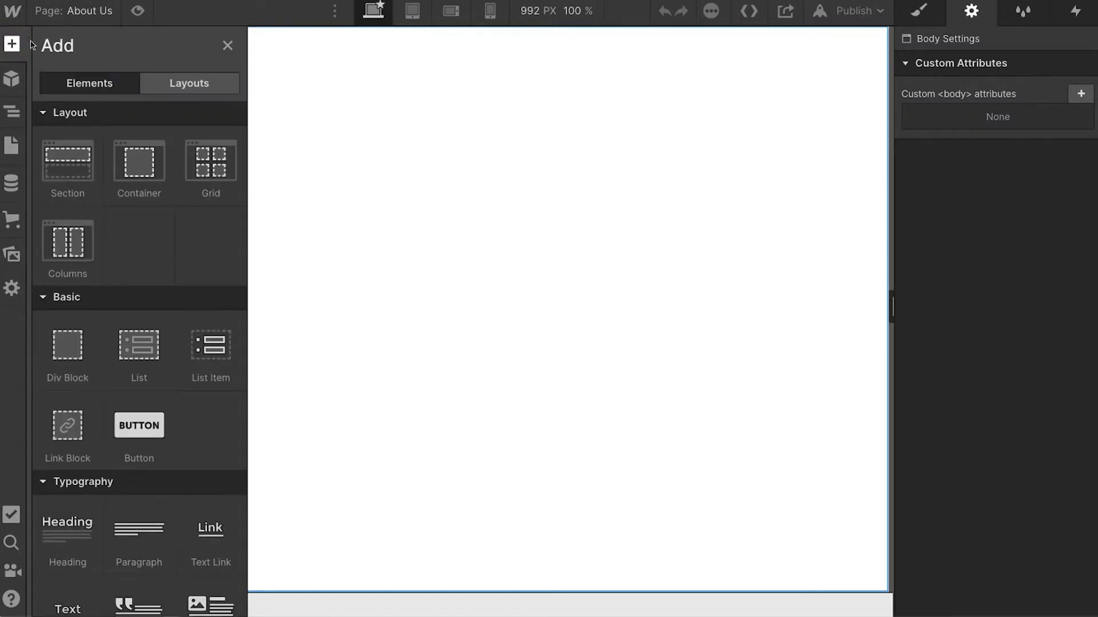
{"action": "left_click", "coordinate": [12, 79]}
{"action": "left_click", "coordinate": [131, 157]}
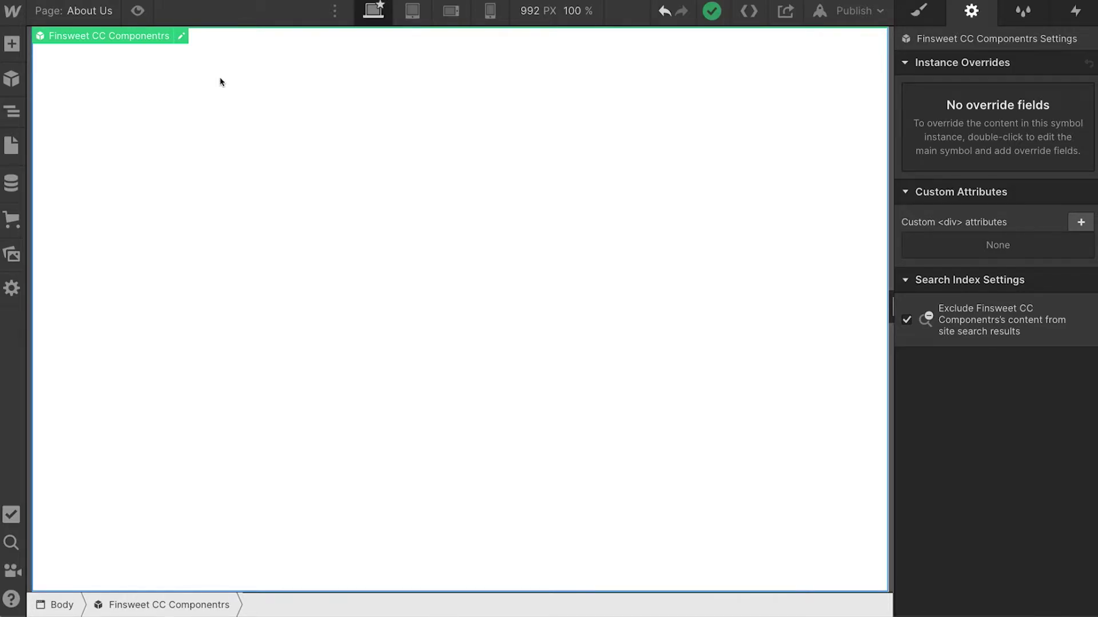
- On the Home page, open the Finsweet CC Components symbol in the element tree for editing
{"action": "left_click", "coordinate": [14, 137]}
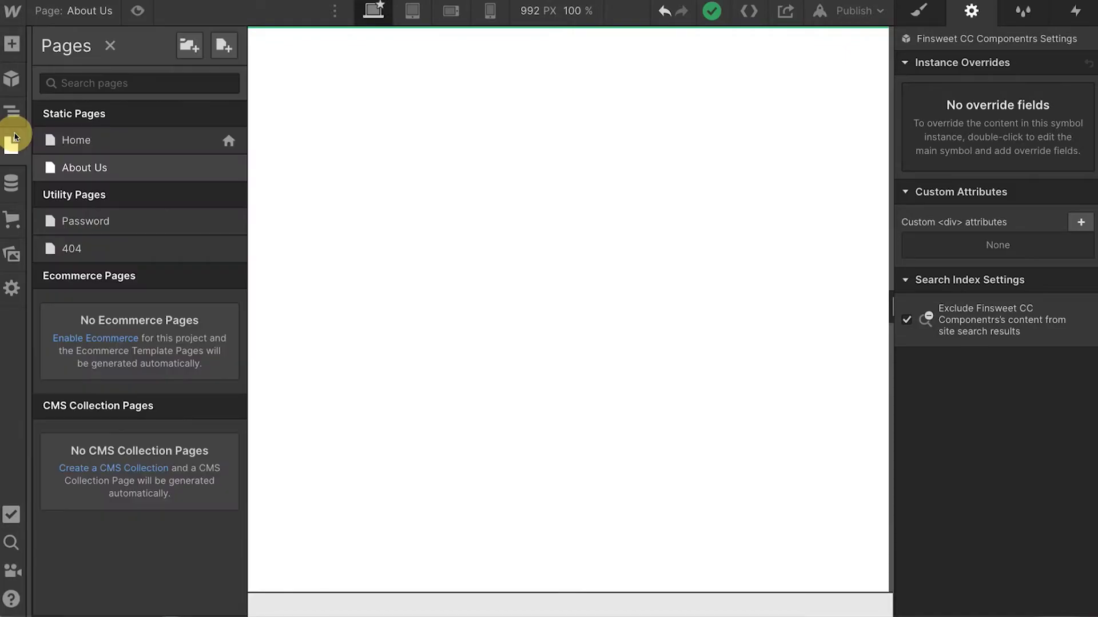
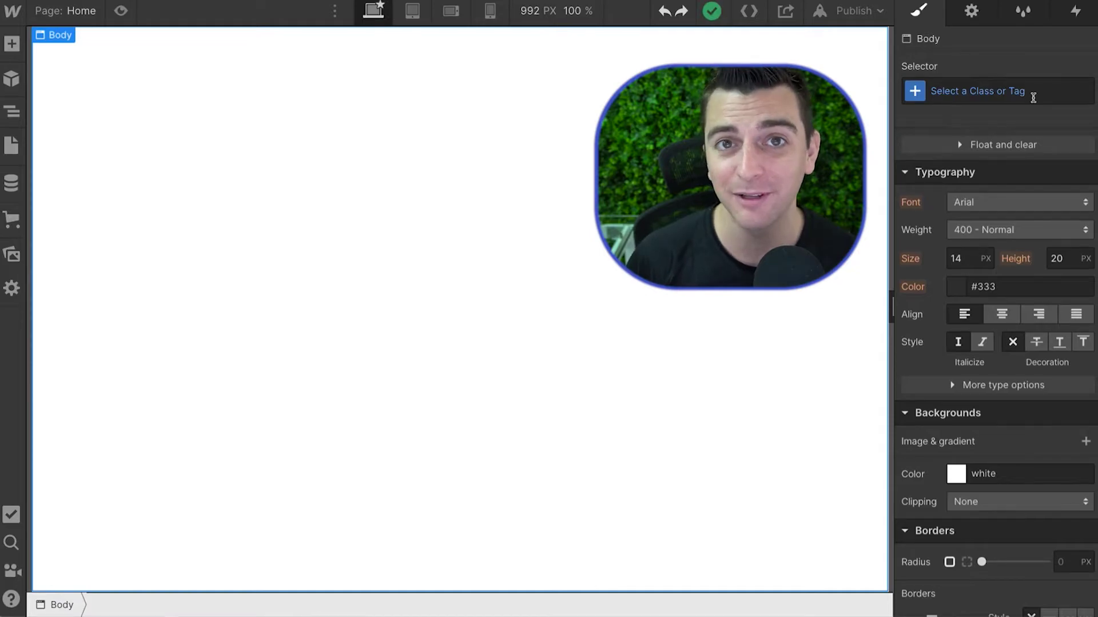
{"action": "left_click", "coordinate": [12, 145]}
{"action": "left_click", "coordinate": [13, 113]}
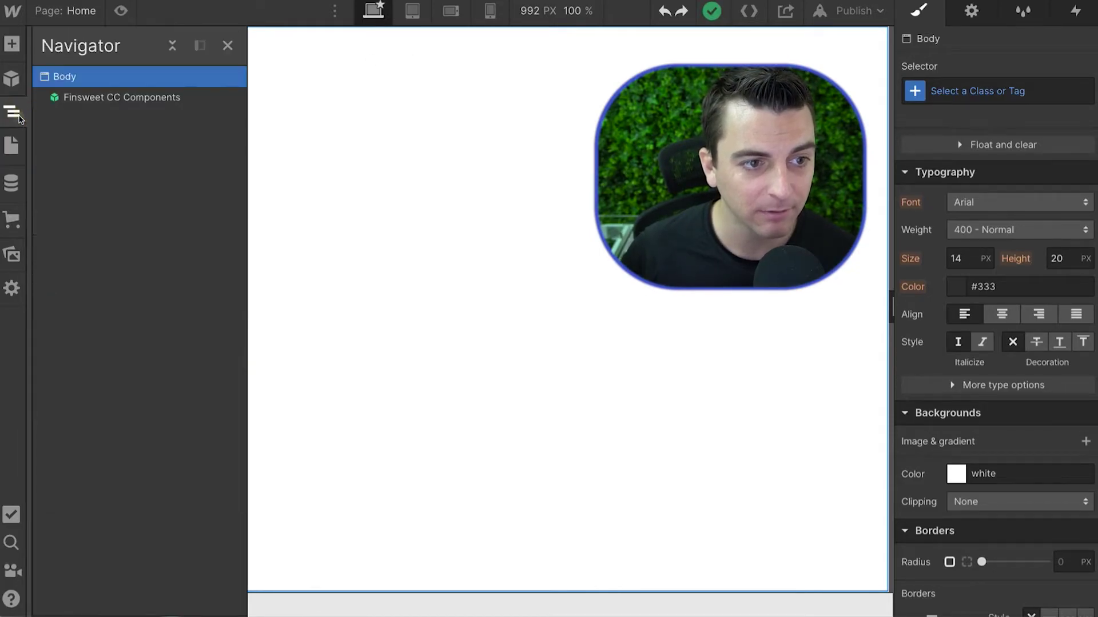
{"action": "double_click", "coordinate": [90, 102]}
{"action": "left_click", "coordinate": [56, 118]}
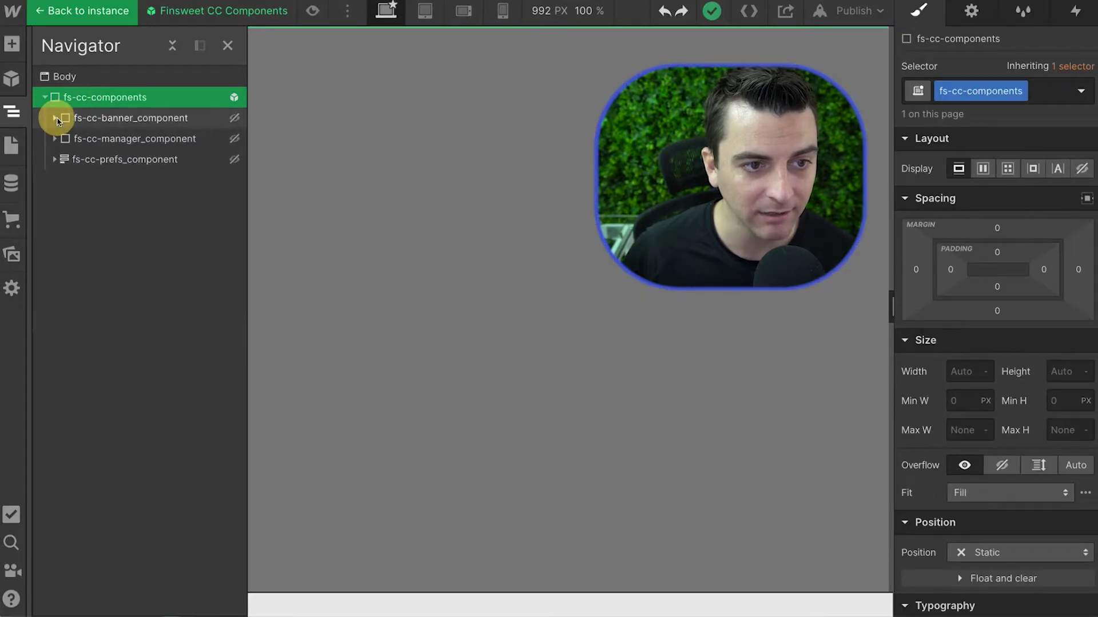
- Set fs-cc-banner_component's display to Block and delete the banner's close button
{"action": "left_click", "coordinate": [96, 118]}
{"action": "left_click", "coordinate": [958, 168]}
{"action": "left_click", "coordinate": [227, 47]}
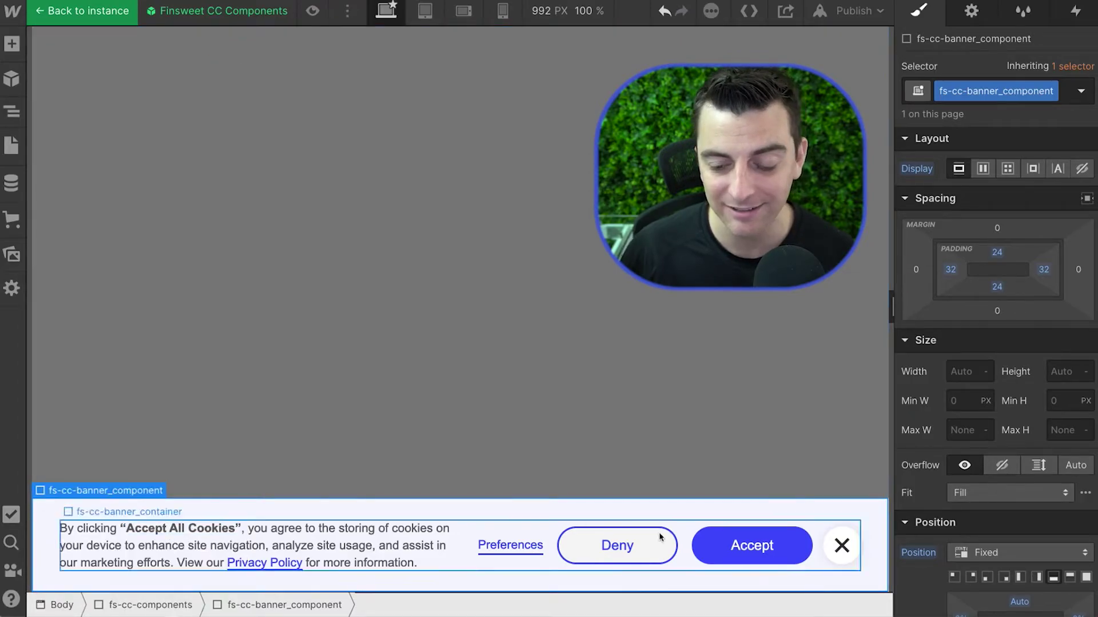
{"action": "left_click", "coordinate": [834, 562]}
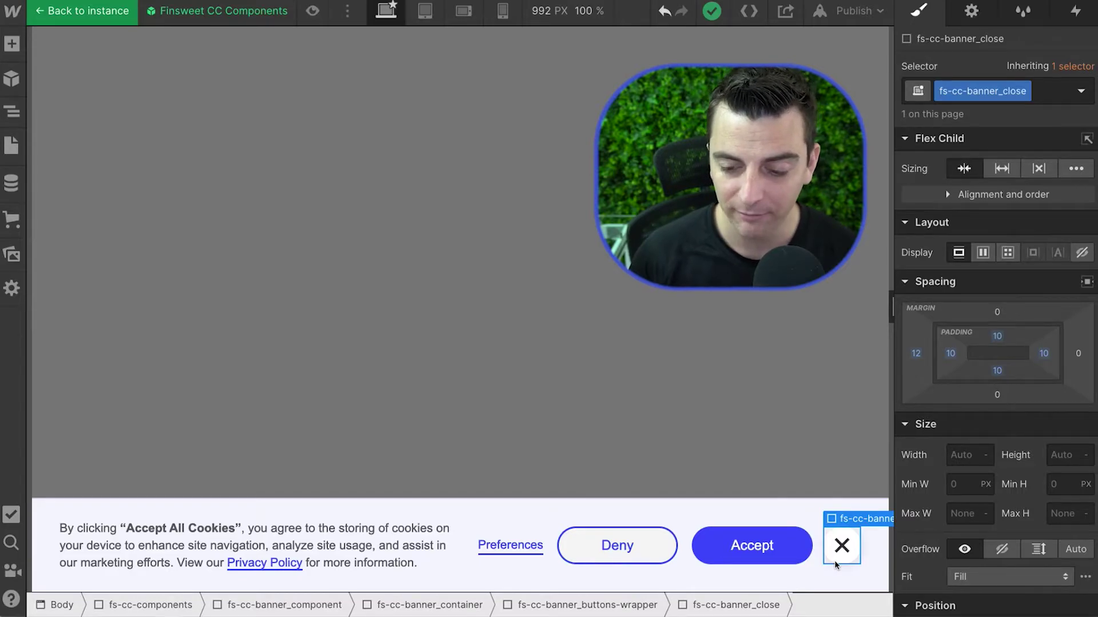
{"action": "key", "text": "Delete"}
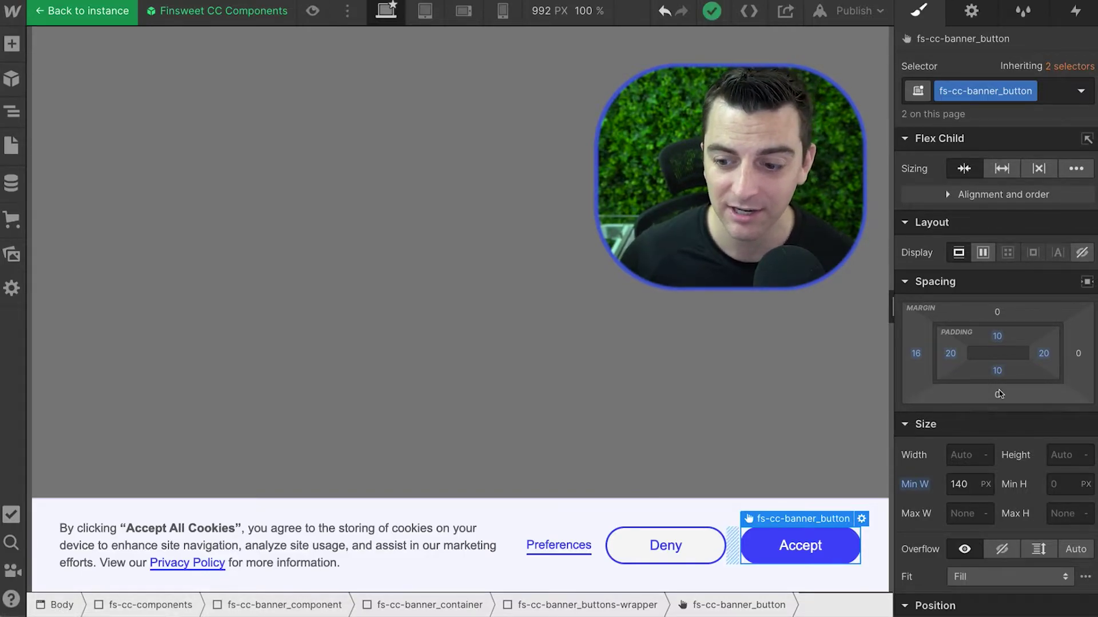
- Set the background color of the banner's Accept button to red #ff4346
{"action": "scroll", "coordinate": [945, 189], "scroll_direction": "down", "scroll_amount": 10}
{"action": "scroll", "coordinate": [977, 466], "scroll_direction": "down", "scroll_amount": 1}
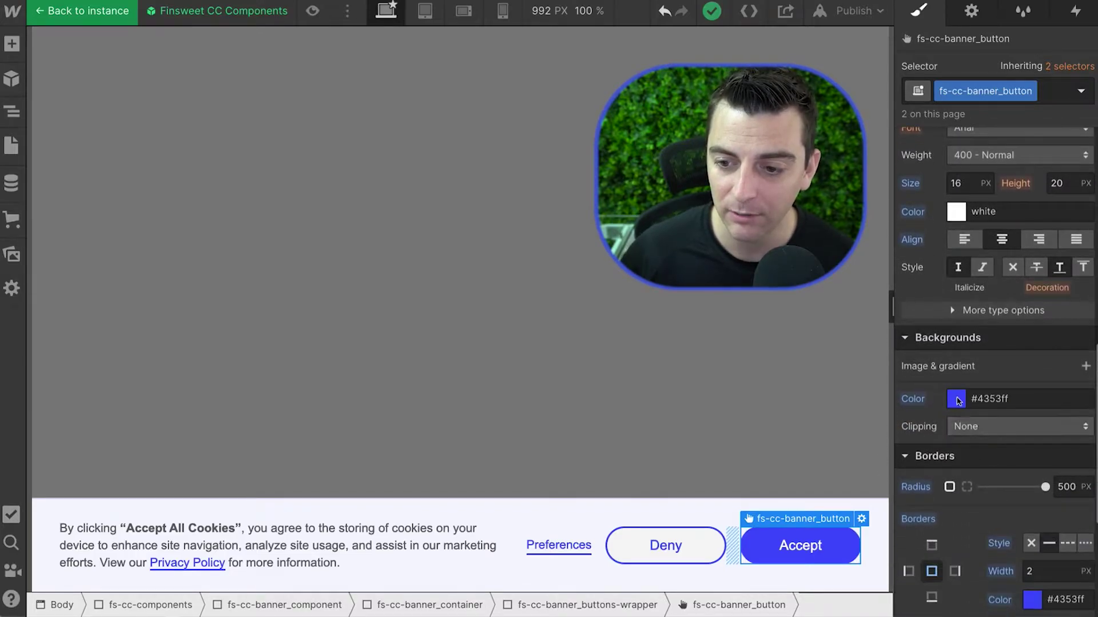
{"action": "left_click", "coordinate": [956, 398]}
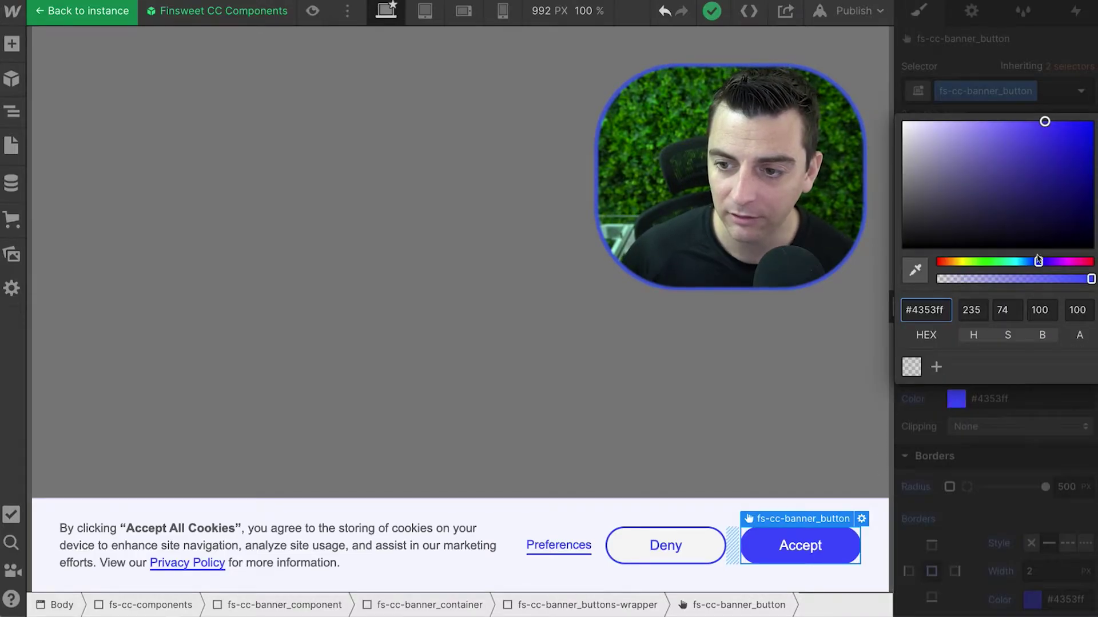
{"action": "left_click", "coordinate": [995, 261]}
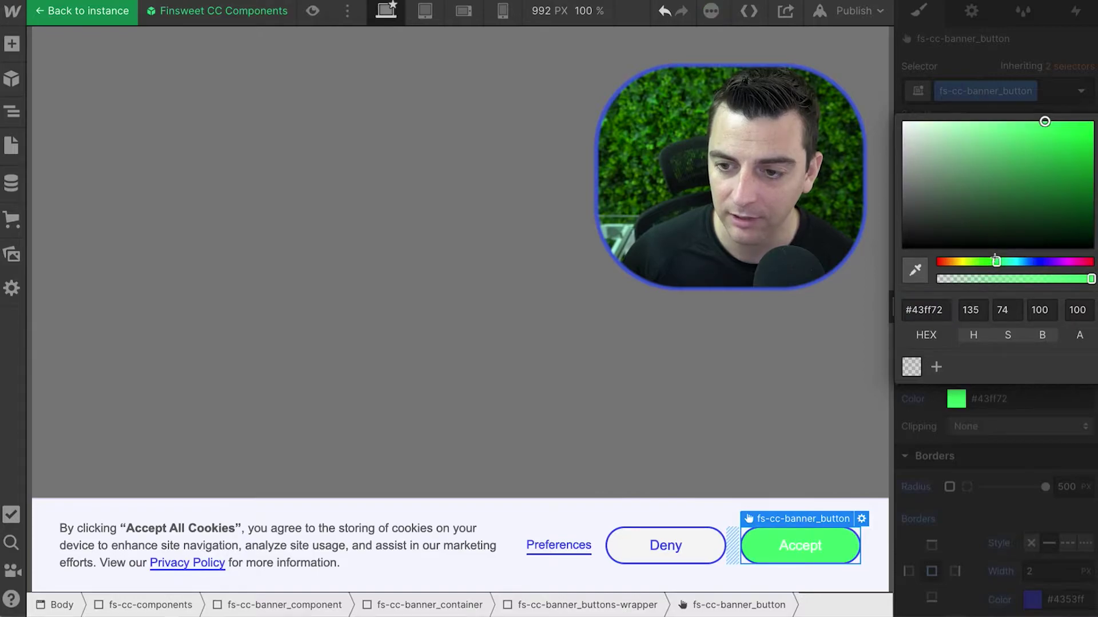
{"action": "left_click", "coordinate": [1002, 262]}
{"action": "left_click_drag", "start_coordinate": [1008, 262], "coordinate": [1091, 262]}
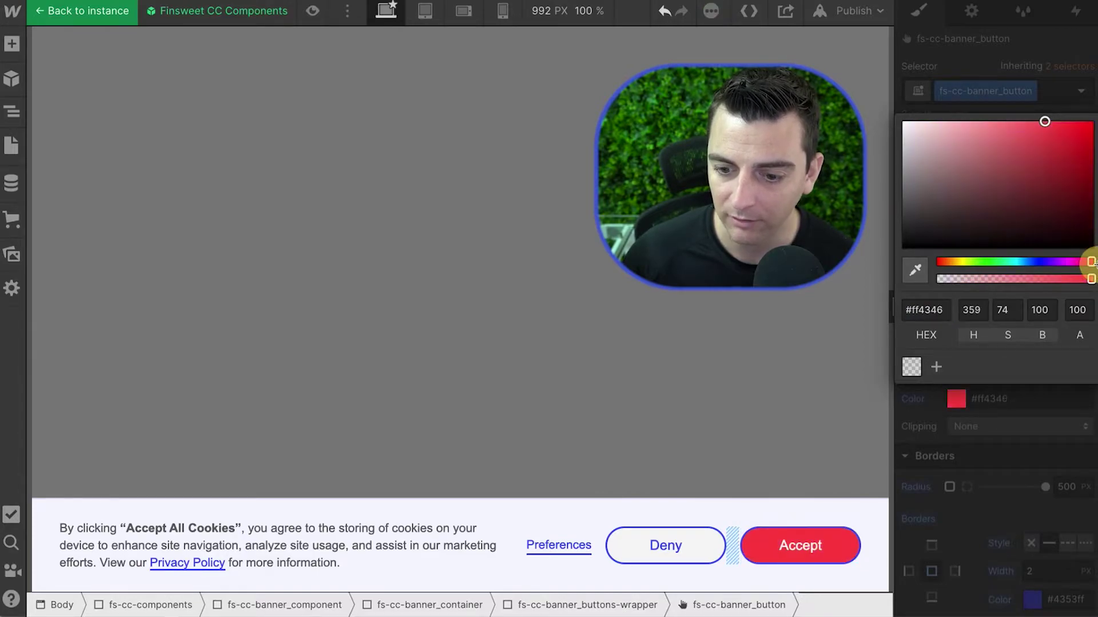
- Copy the Accept button's background color and apply #ff4346 to its border
{"action": "left_click", "coordinate": [1002, 401]}
{"action": "left_click_drag", "start_coordinate": [1029, 398], "coordinate": [943, 398]}
{"action": "key", "text": "ctrl+c"}
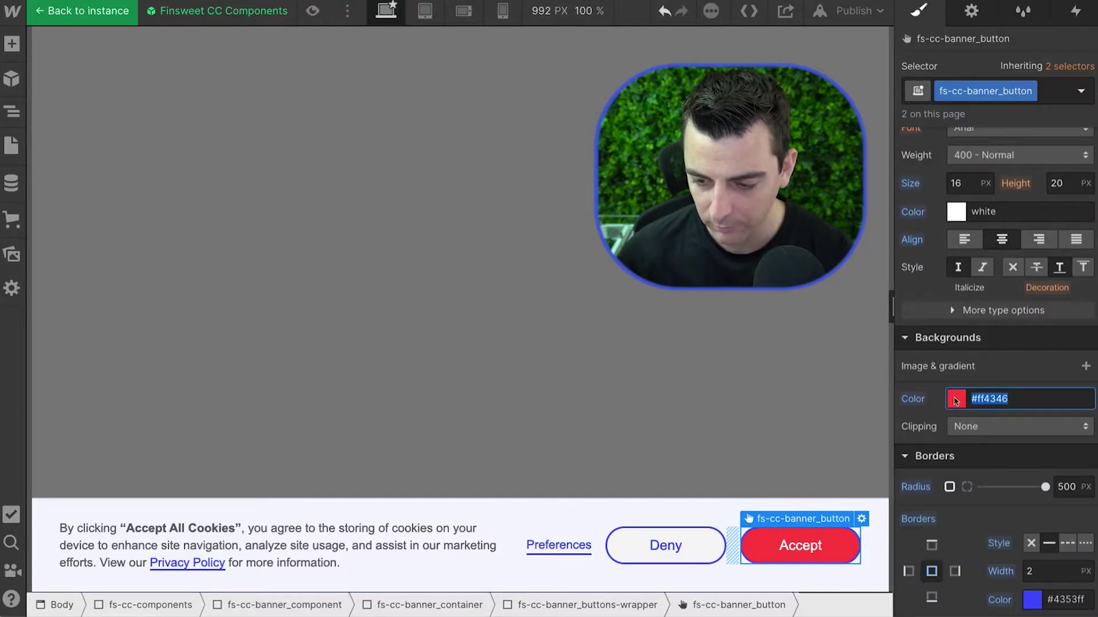
{"action": "left_click", "coordinate": [1065, 599]}
{"action": "key", "text": "ctrl+v"}
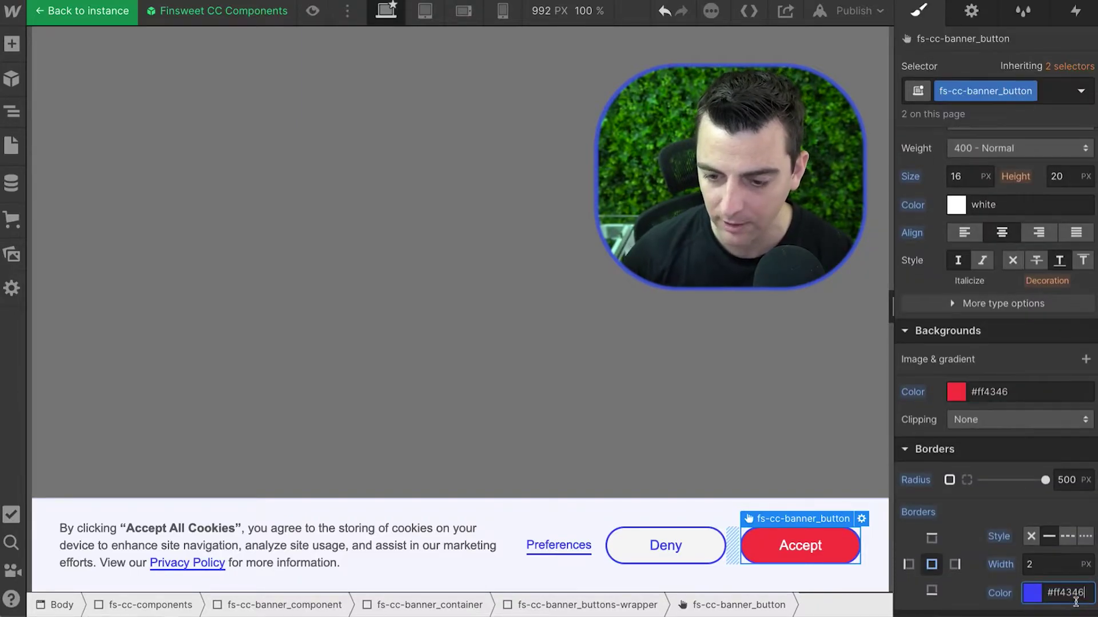
{"action": "key", "text": "BackSpace"}
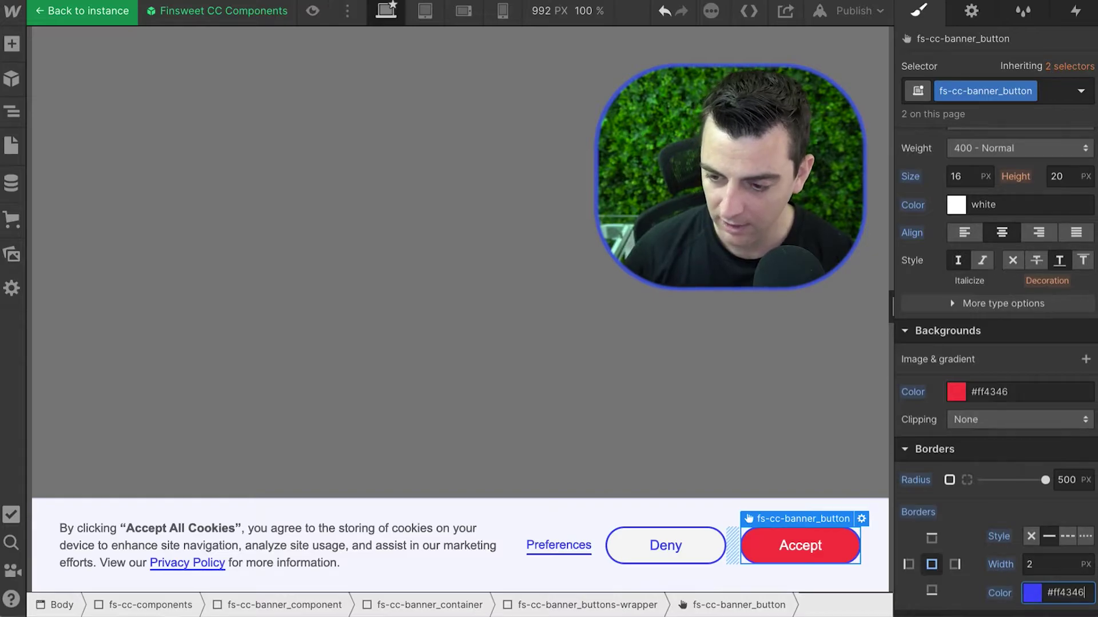
- Set the Deny button's text color and border color to #ff4346, then select the Preferences link
{"action": "left_click", "coordinate": [709, 552]}
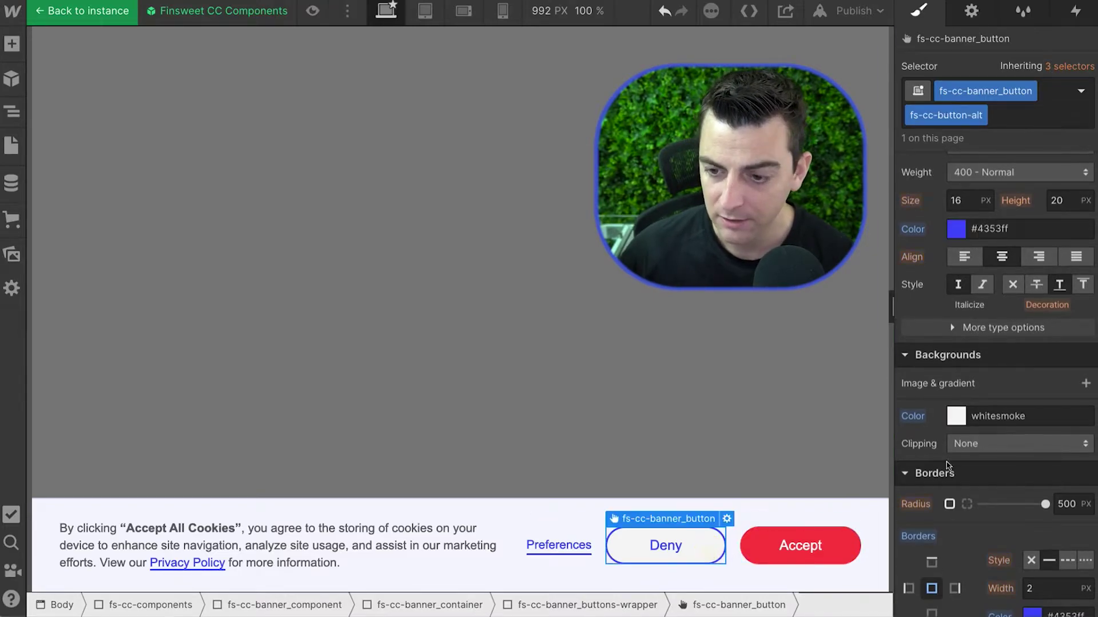
{"action": "left_click", "coordinate": [1027, 230]}
{"action": "key", "text": "ctrl+v"}
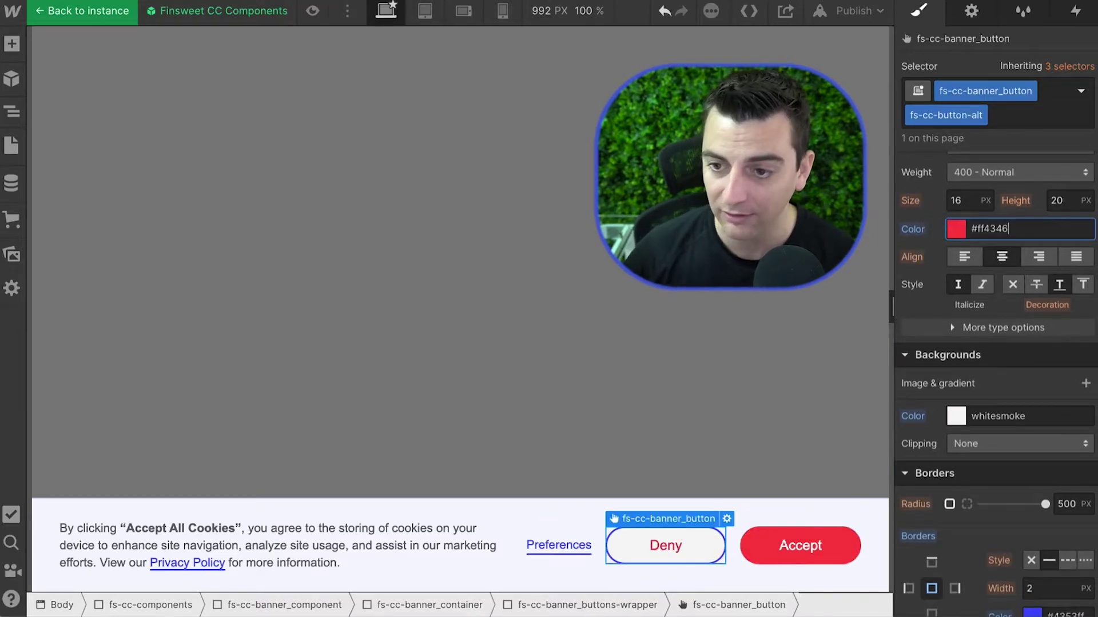
{"action": "scroll", "coordinate": [1076, 560], "scroll_direction": "down", "scroll_amount": 2}
{"action": "left_click", "coordinate": [1069, 512]}
{"action": "key", "text": "ctrl+v"}
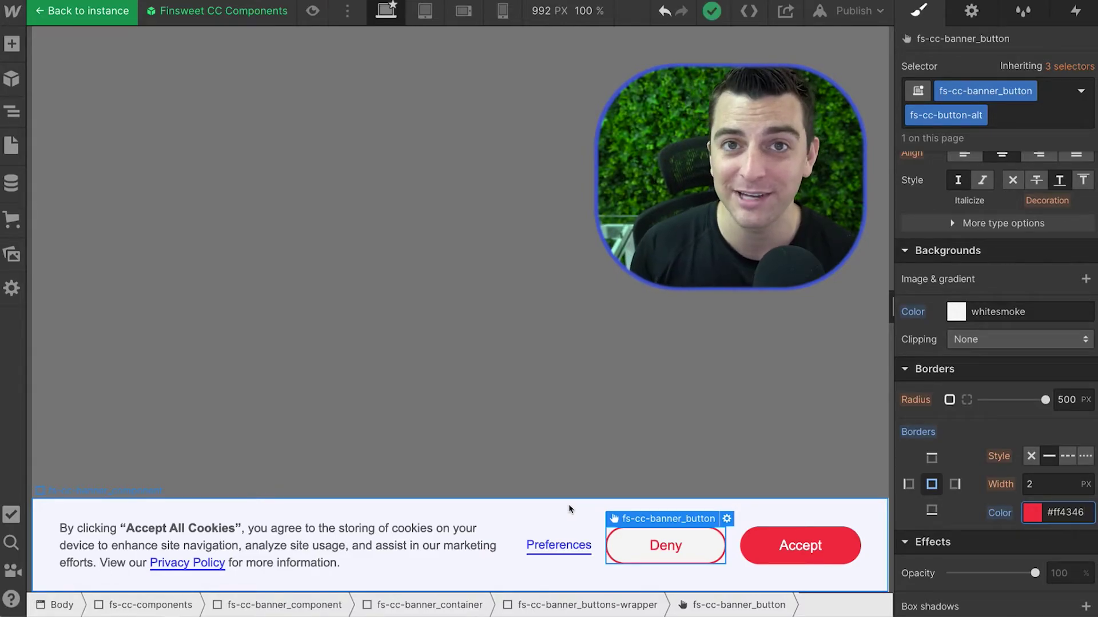
{"action": "left_click", "coordinate": [576, 547]}
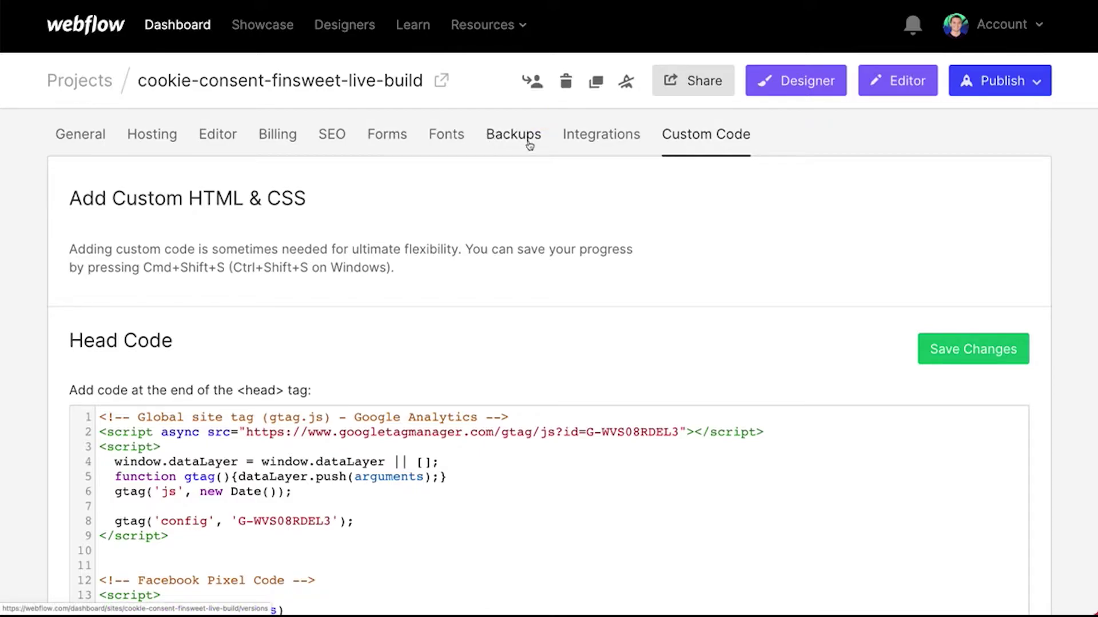
- Review the Google Analytics and Facebook pixel settings in the project's integrations, and return to the site's custom head code
{"action": "left_click", "coordinate": [618, 142]}
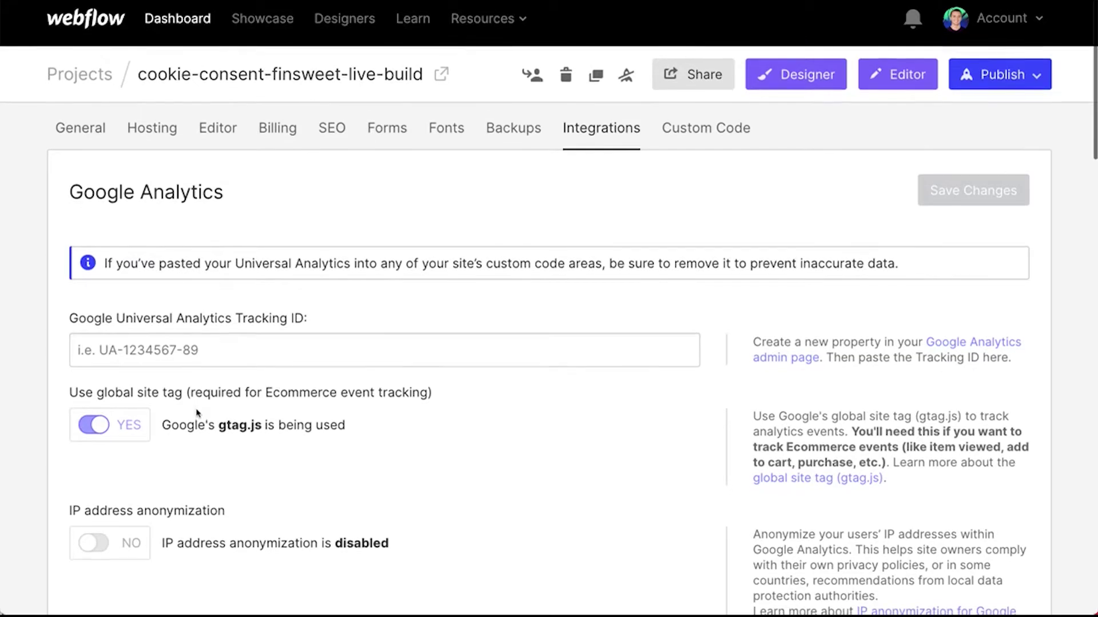
{"action": "scroll", "coordinate": [196, 413], "scroll_direction": "down", "scroll_amount": 1}
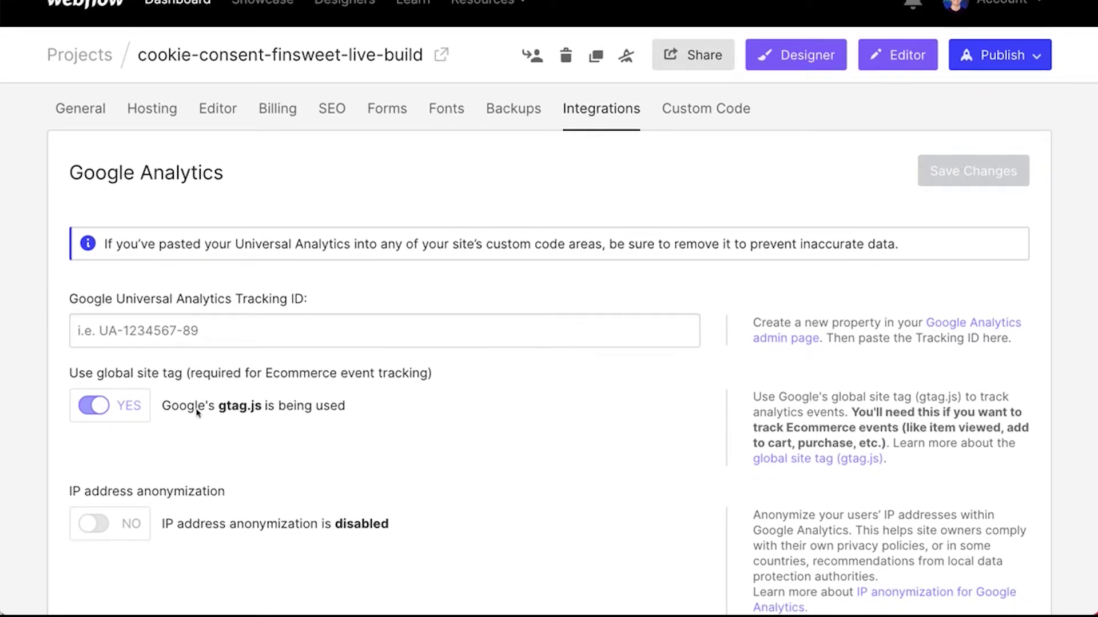
{"action": "scroll", "coordinate": [197, 413], "scroll_direction": "up", "scroll_amount": 1}
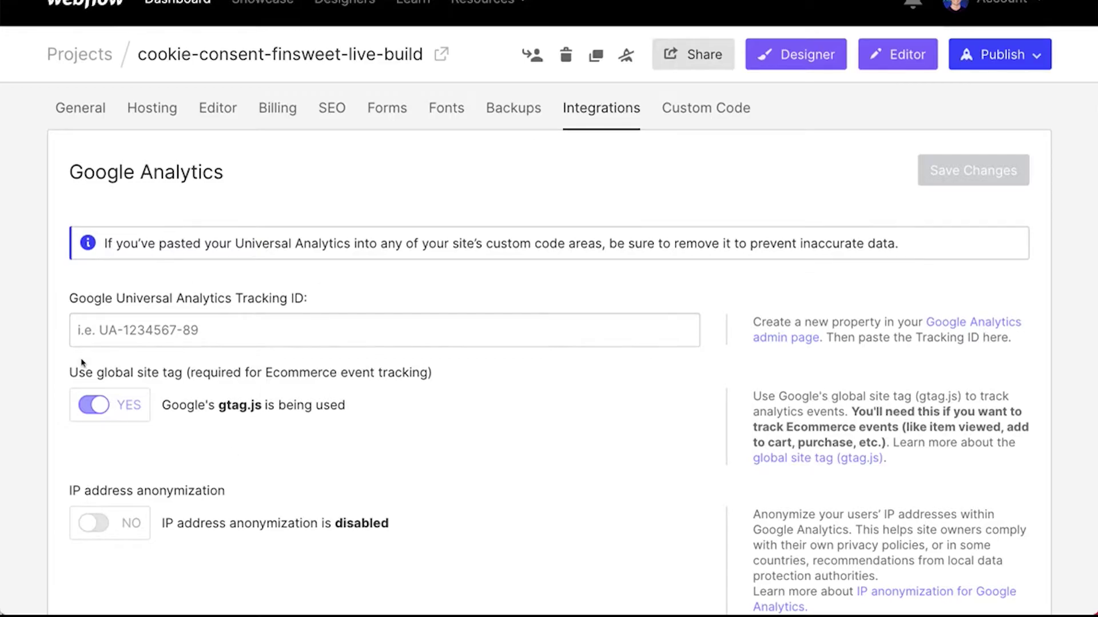
{"action": "scroll", "coordinate": [82, 363], "scroll_direction": "down", "scroll_amount": 9}
{"action": "scroll", "coordinate": [82, 363], "scroll_direction": "down", "scroll_amount": 9}
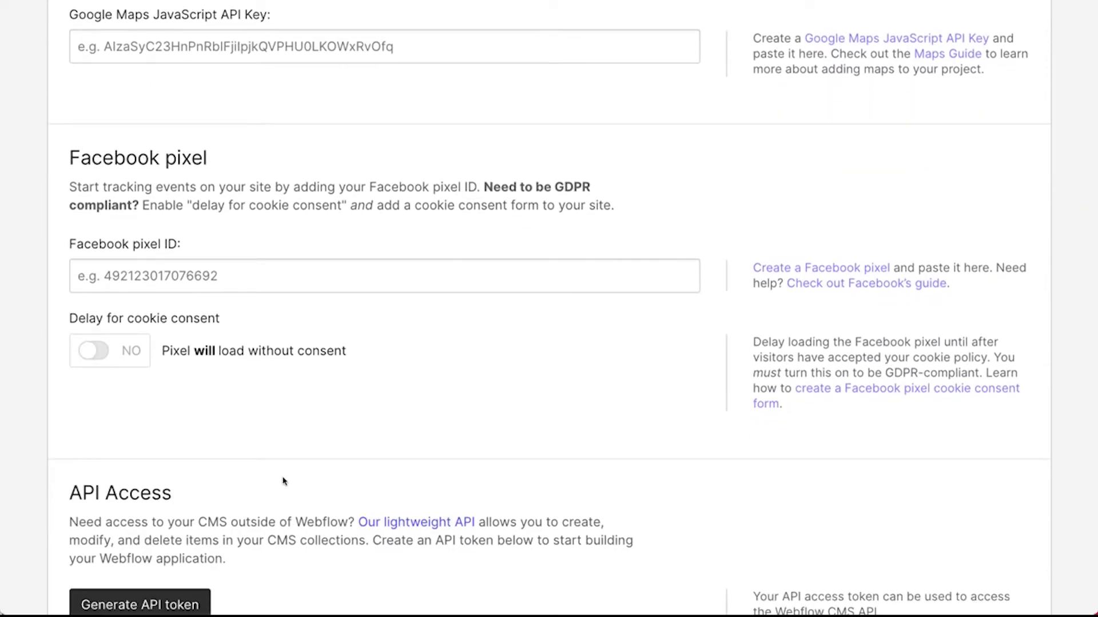
{"action": "scroll", "coordinate": [284, 481], "scroll_direction": "up", "scroll_amount": 18}
{"action": "scroll", "coordinate": [284, 481], "scroll_direction": "down", "scroll_amount": 1}
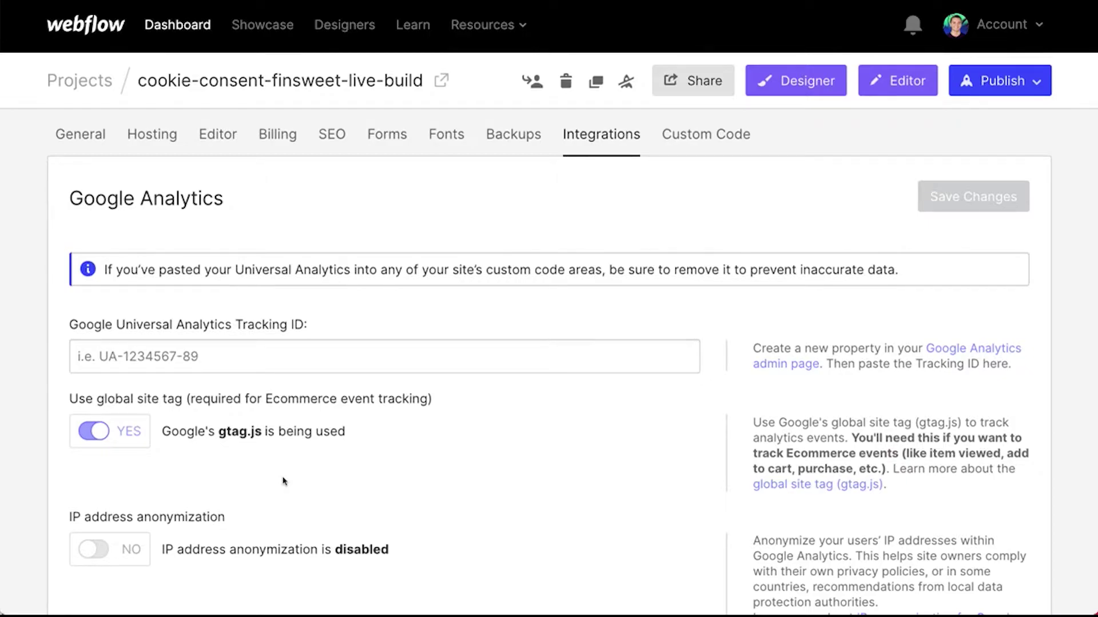
{"action": "left_click", "coordinate": [684, 143]}
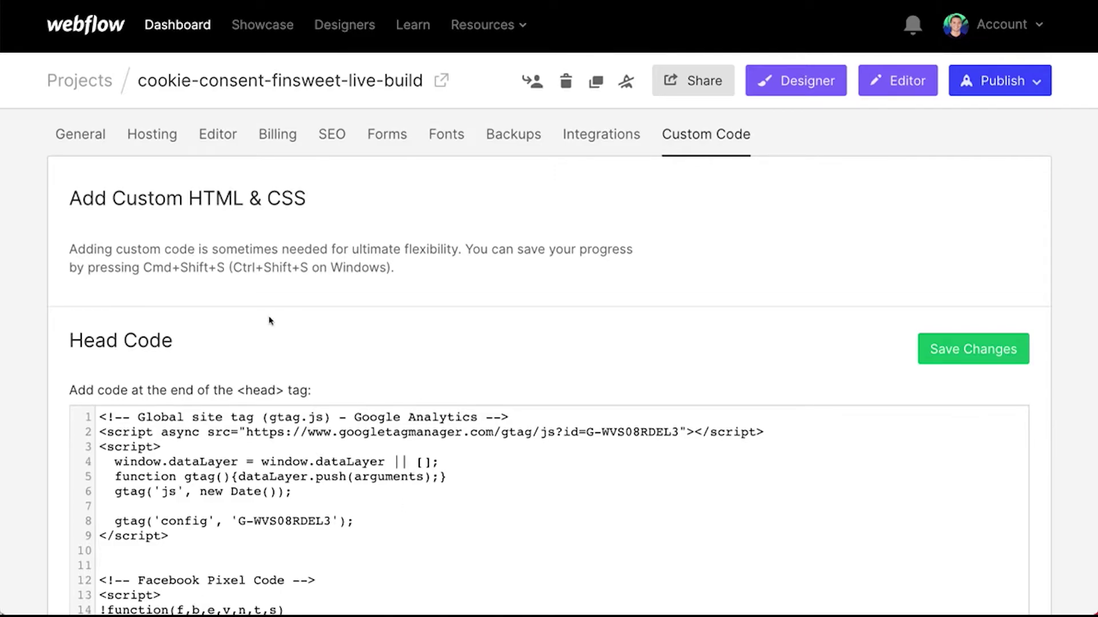
{"action": "scroll", "coordinate": [260, 309], "scroll_direction": "down", "scroll_amount": 4}
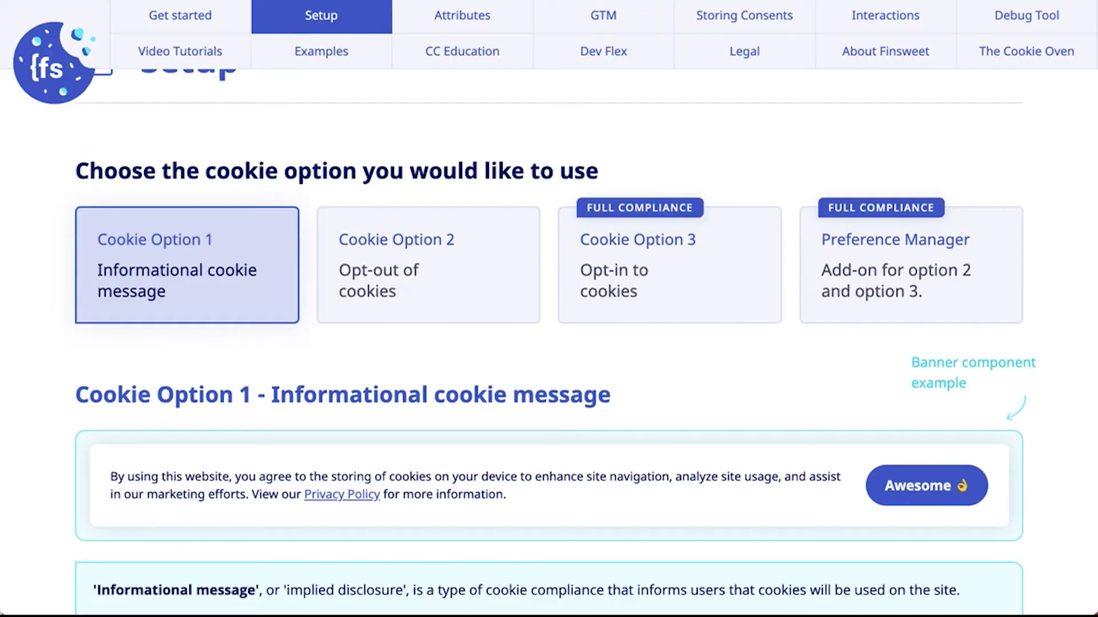
- Copy the informational-mode Cookie Consent script for Cookie Option 1 from the Finsweet setup documentation
{"action": "scroll", "coordinate": [259, 350], "scroll_direction": "down", "scroll_amount": 10}
{"action": "scroll", "coordinate": [259, 350], "scroll_direction": "down", "scroll_amount": 20}
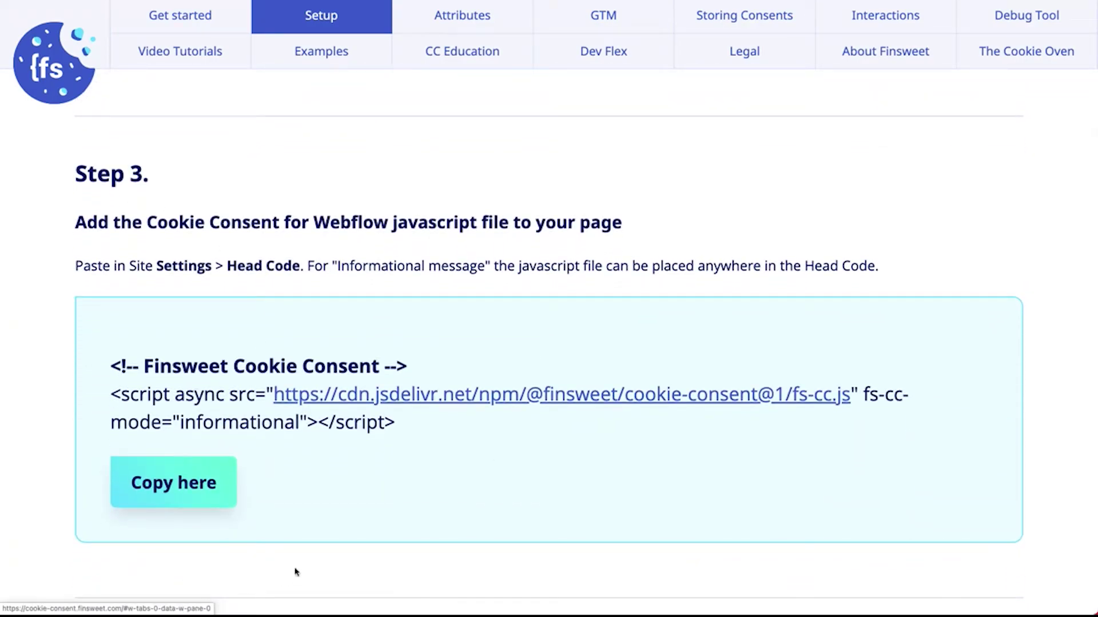
{"action": "left_click", "coordinate": [186, 493]}
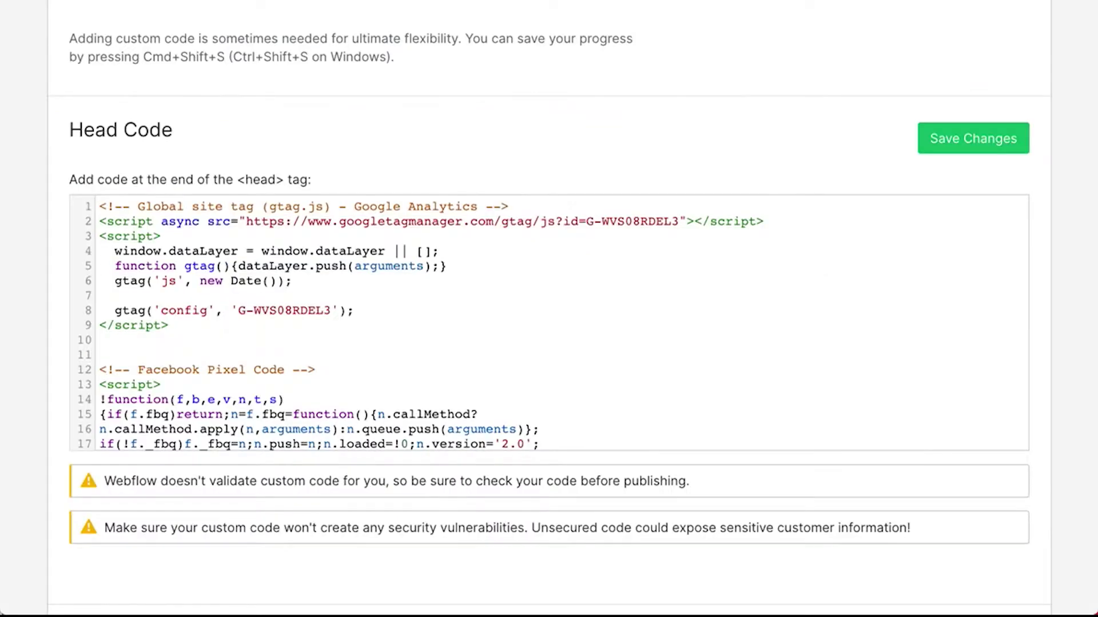
- Insert two new lines after the End Facebook Pixel Code comment in the project's head code
{"action": "scroll", "coordinate": [382, 319], "scroll_direction": "down", "scroll_amount": 3}
{"action": "left_click", "coordinate": [405, 439]}
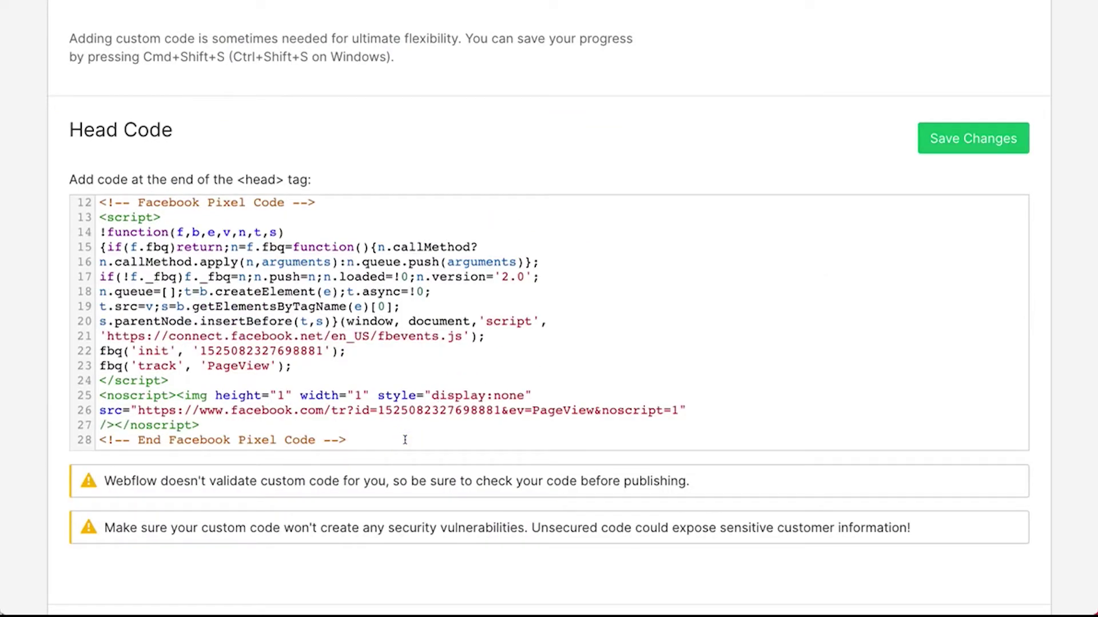
{"action": "key", "text": "Return"}
{"action": "key", "text": "Return"}
- Try adding the informational-mode Finsweet Cookie Consent script at the end of the head code, and undo the addition
{"action": "type", "text": "<!-- Finsweet Cookie Consent --> <script async src=\"https://cdn.jsdelivr.net/npm/@finsweet/cookie-consent@1/fs-cc.js\" fs-cc-mode=\"informational\"></script>"}
{"action": "scroll", "coordinate": [331, 354], "scroll_direction": "down", "scroll_amount": 1}
{"action": "scroll", "coordinate": [263, 338], "scroll_direction": "up", "scroll_amount": 10}
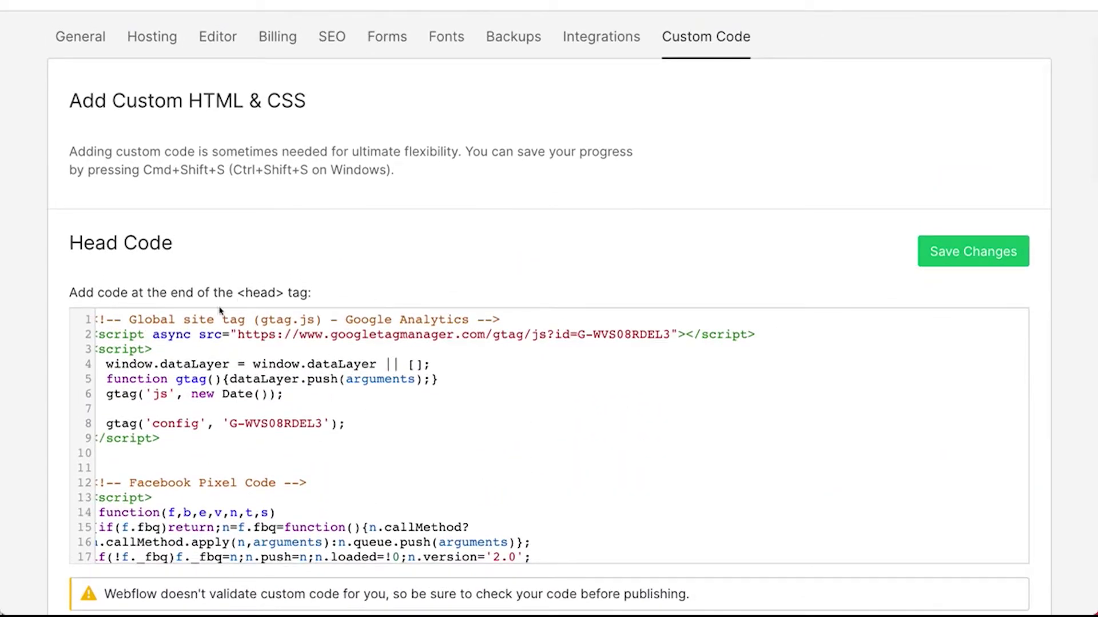
{"action": "scroll", "coordinate": [303, 354], "scroll_direction": "down", "scroll_amount": 5}
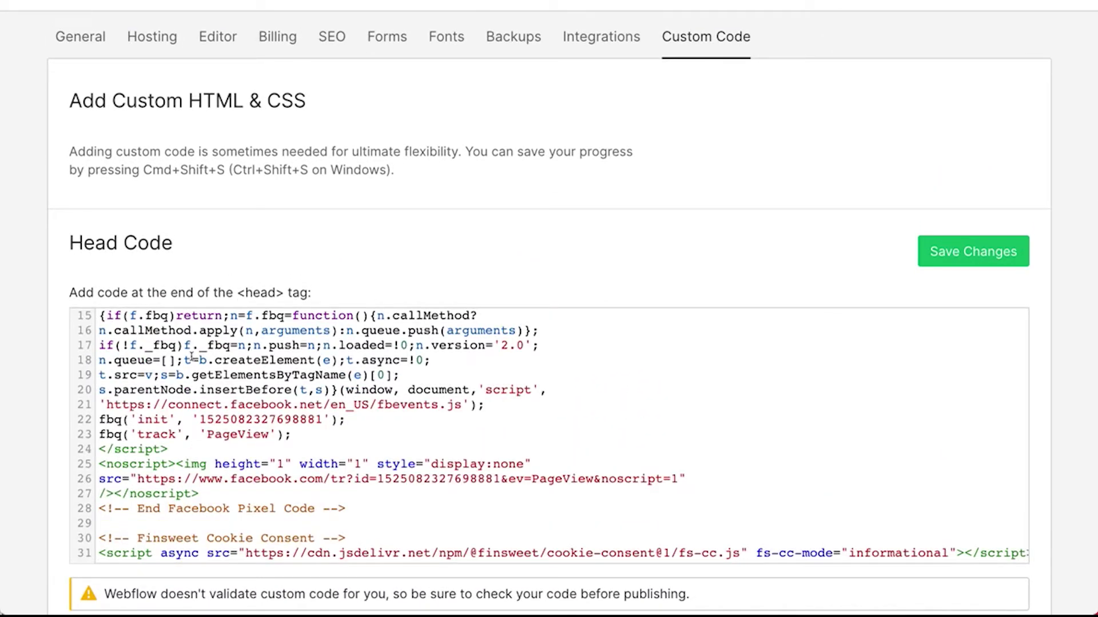
{"action": "scroll", "coordinate": [192, 357], "scroll_direction": "down", "scroll_amount": 2}
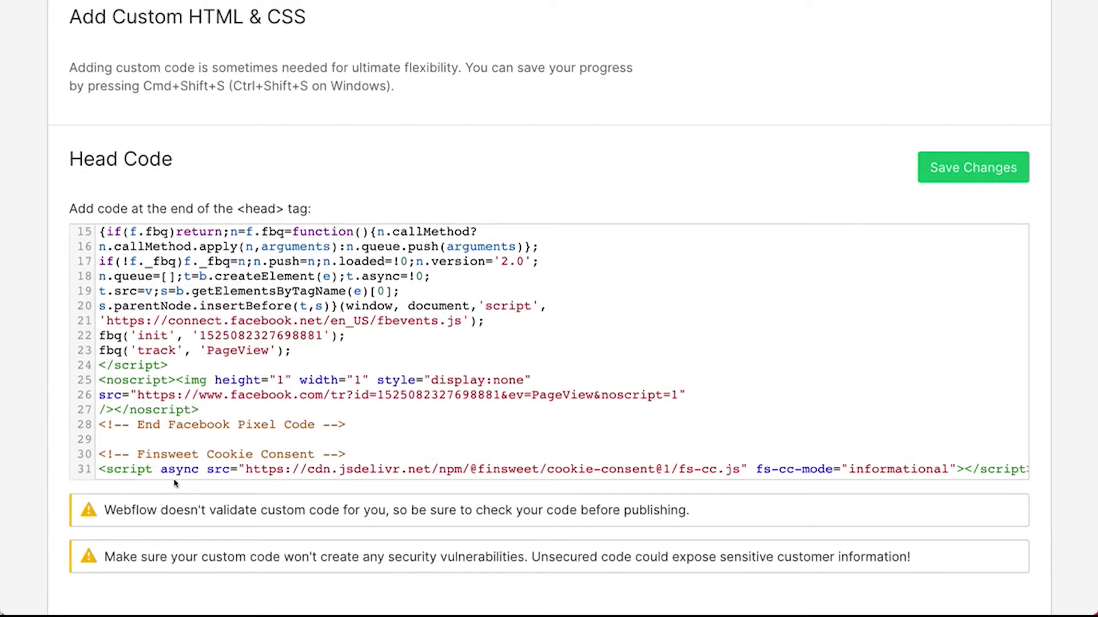
{"action": "left_click", "coordinate": [954, 172]}
{"action": "key", "text": "ctrl+z"}
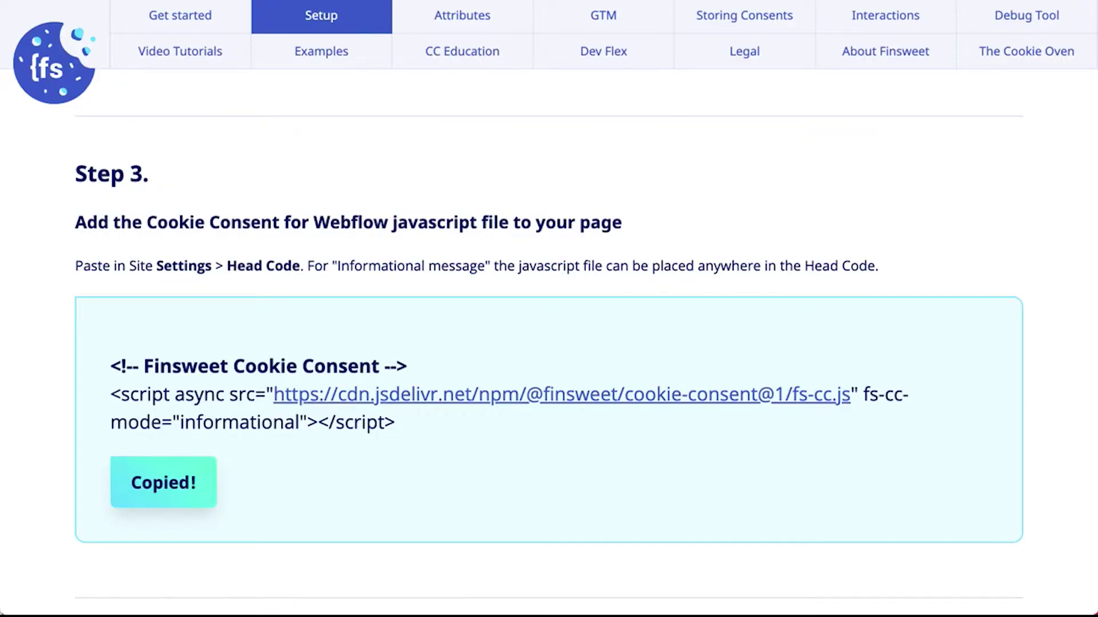
- Choose Cookie Option 3, Opt-in to cookies, in the Finsweet setup documentation and copy its opt-in mode script from Step 5
{"action": "scroll", "coordinate": [541, 143], "scroll_direction": "up", "scroll_amount": 10}
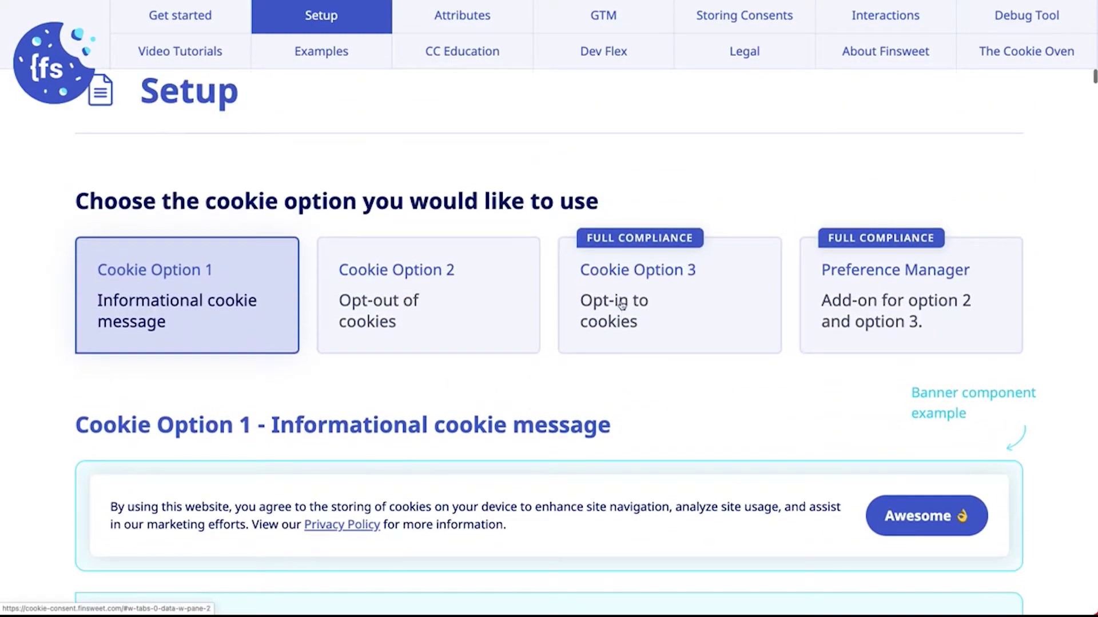
{"action": "left_click", "coordinate": [620, 306]}
{"action": "scroll", "coordinate": [626, 311], "scroll_direction": "down", "scroll_amount": 5}
{"action": "scroll", "coordinate": [626, 312], "scroll_direction": "down", "scroll_amount": 10}
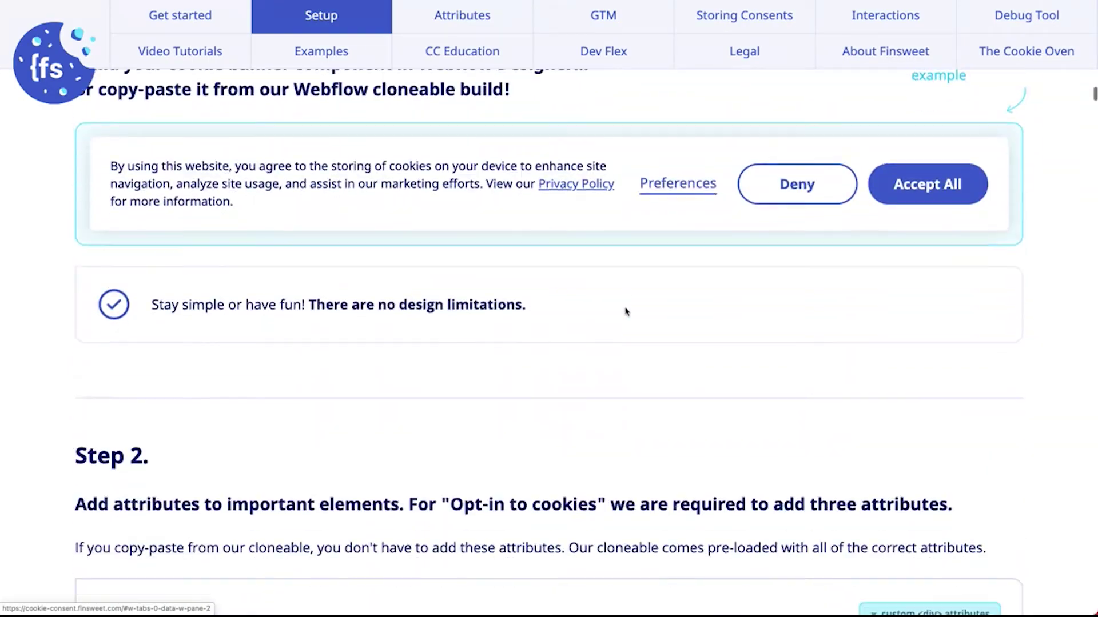
{"action": "scroll", "coordinate": [626, 312], "scroll_direction": "down", "scroll_amount": 10}
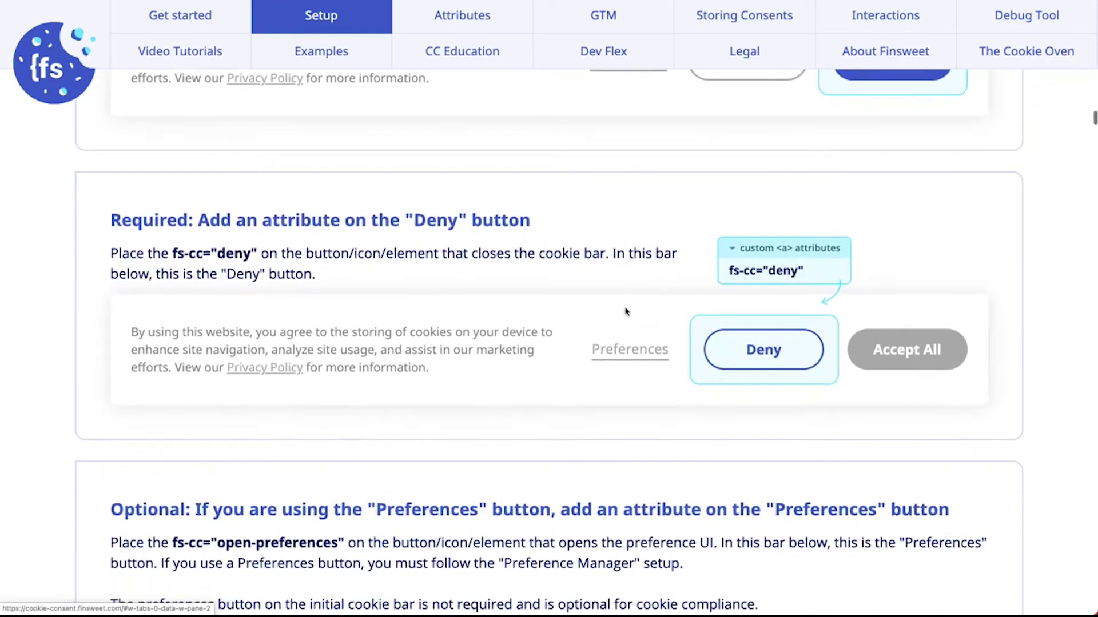
{"action": "scroll", "coordinate": [625, 311], "scroll_direction": "down", "scroll_amount": 12}
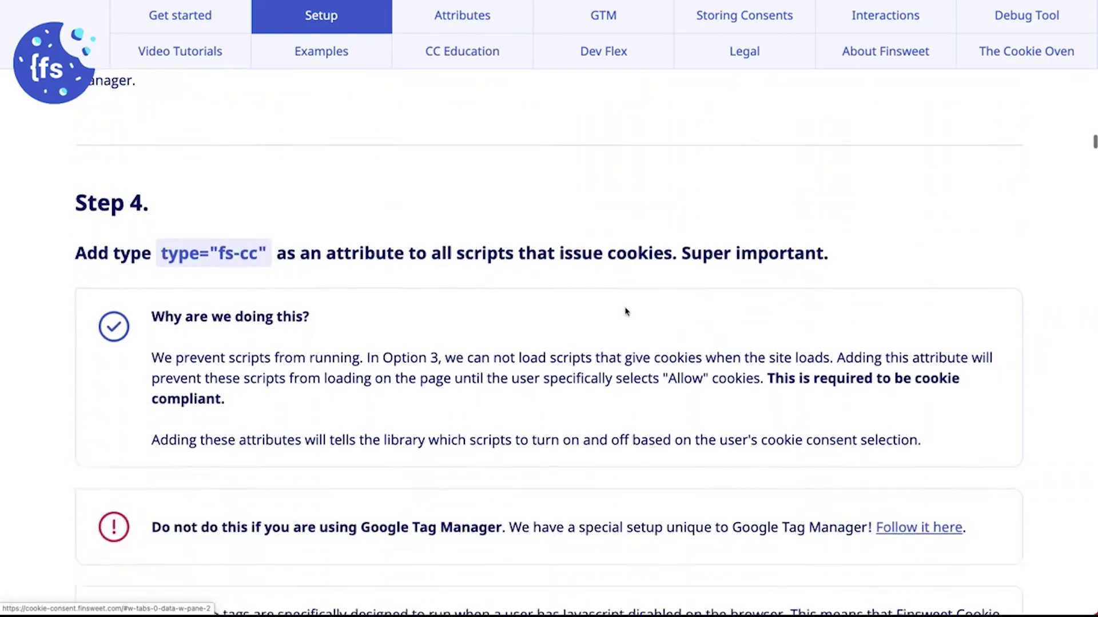
{"action": "scroll", "coordinate": [626, 312], "scroll_direction": "down", "scroll_amount": 12}
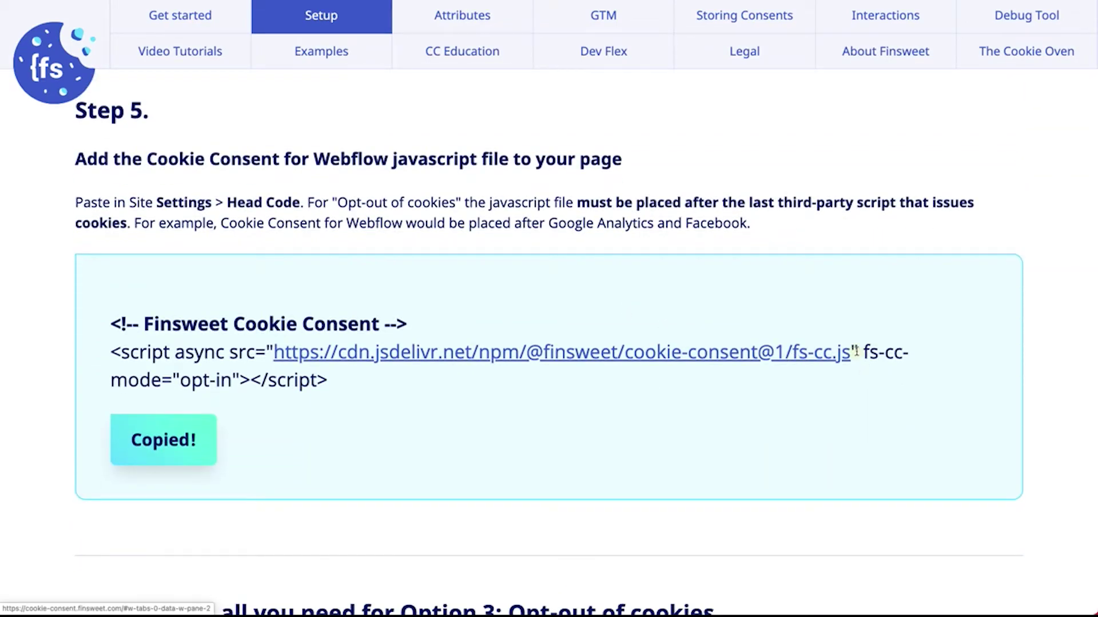
{"action": "left_click_drag", "start_coordinate": [857, 357], "coordinate": [304, 275]}
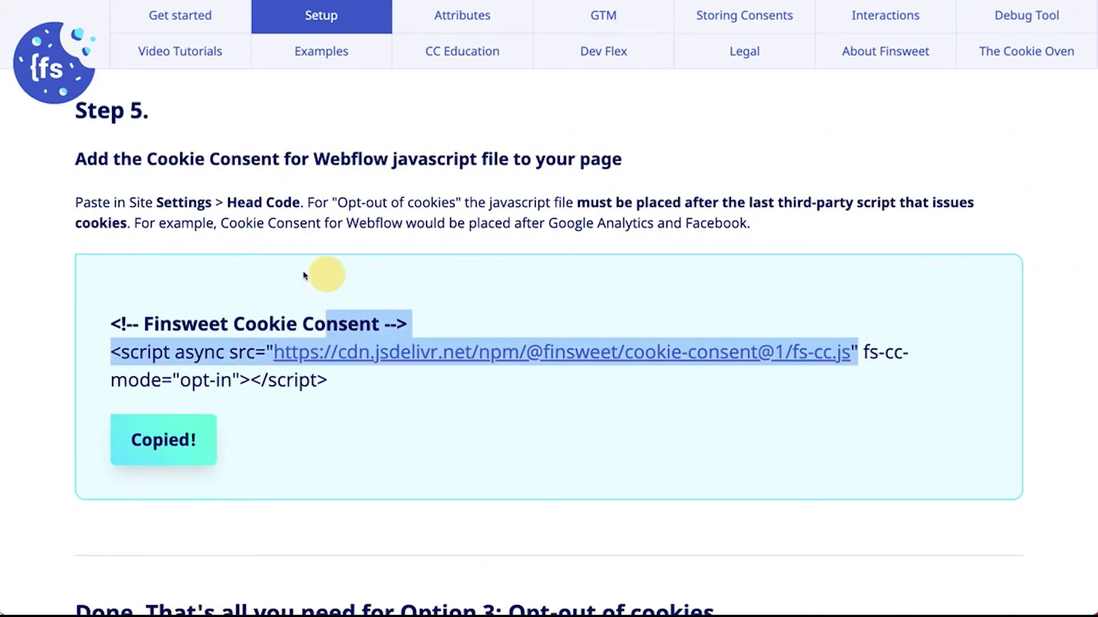
{"action": "left_click", "coordinate": [167, 382]}
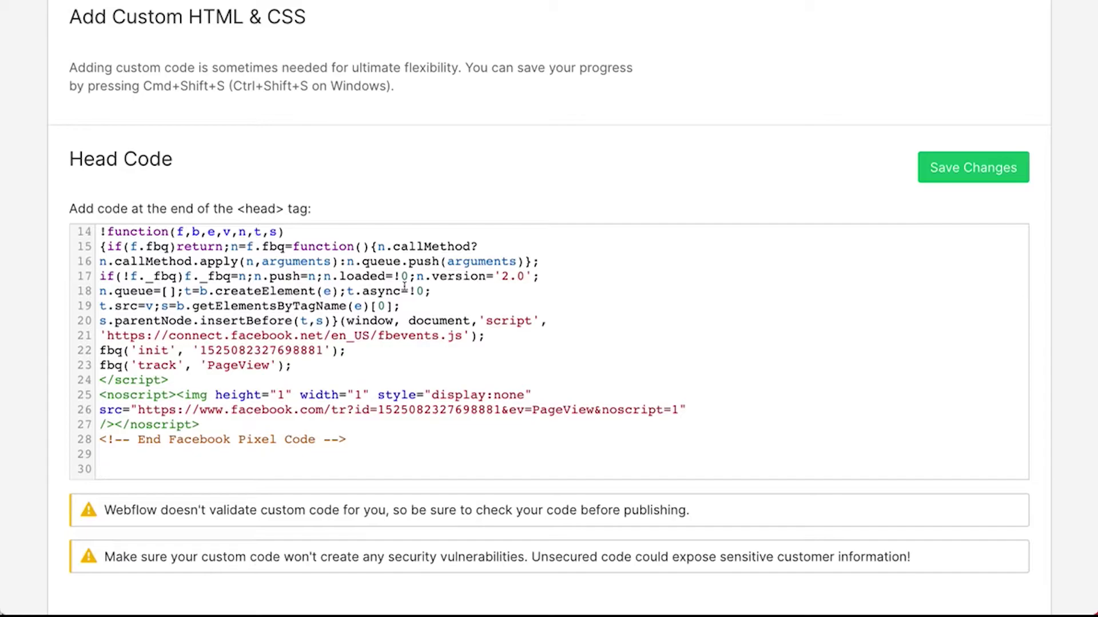
- Paste the Finsweet Cookie Consent script with fs-cc-mode="opt-in" below the Facebook Pixel code and save the head code
{"action": "scroll", "coordinate": [404, 285], "scroll_direction": "down", "scroll_amount": 1}
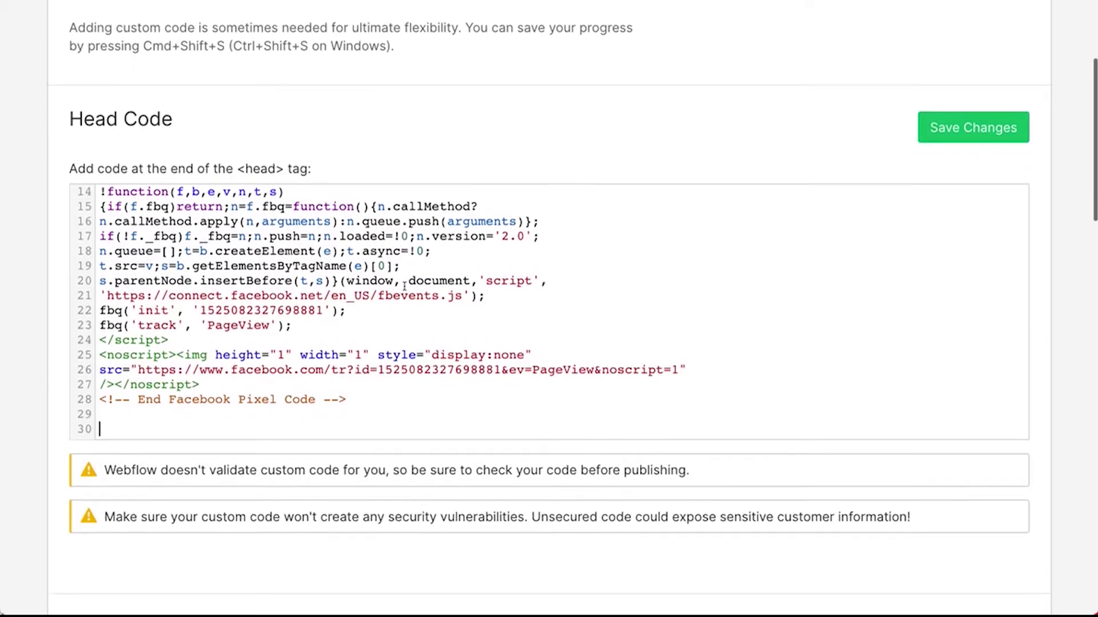
{"action": "type", "text": "<!-- Finsweet Cookie Consent --> <script async src=\"https://cdn.jsdelivr.net/npm/@finsweet/cookie-consent@1/fs-cc.js\" fs-cc-mode=\"opt-in\"></script>"}
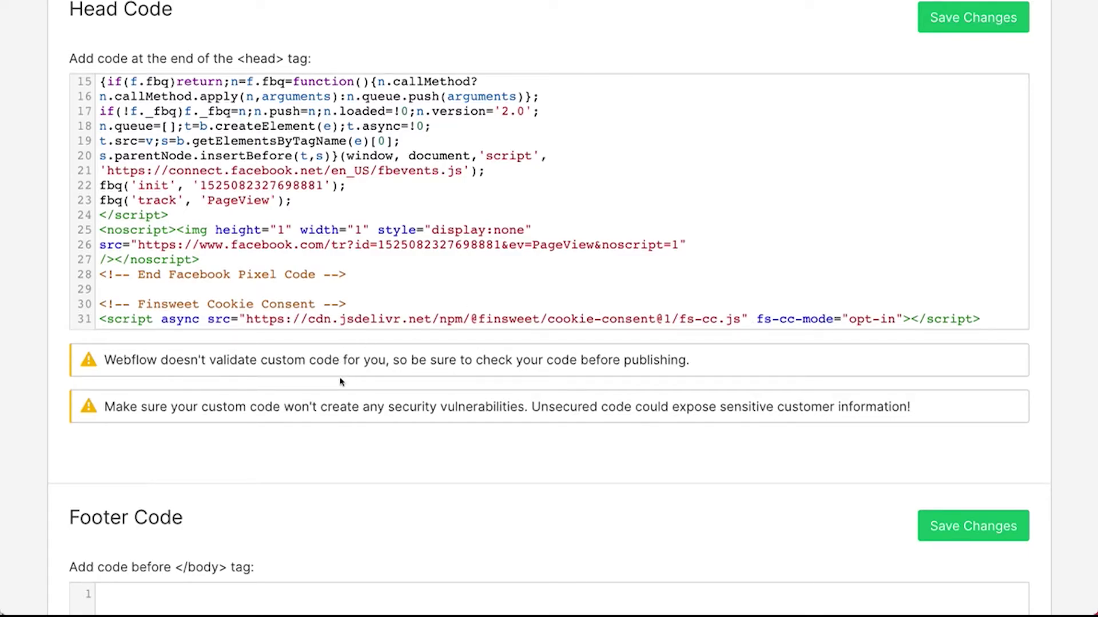
{"action": "scroll", "coordinate": [339, 366], "scroll_direction": "up", "scroll_amount": 2}
{"action": "scroll", "coordinate": [341, 382], "scroll_direction": "up", "scroll_amount": 2}
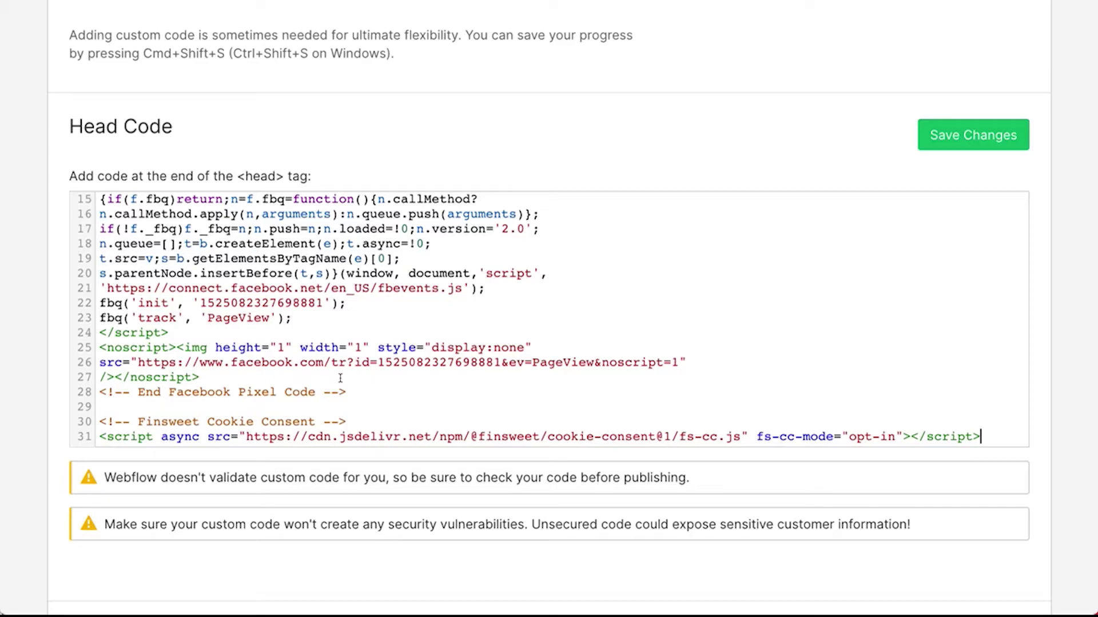
{"action": "left_click", "coordinate": [966, 136]}
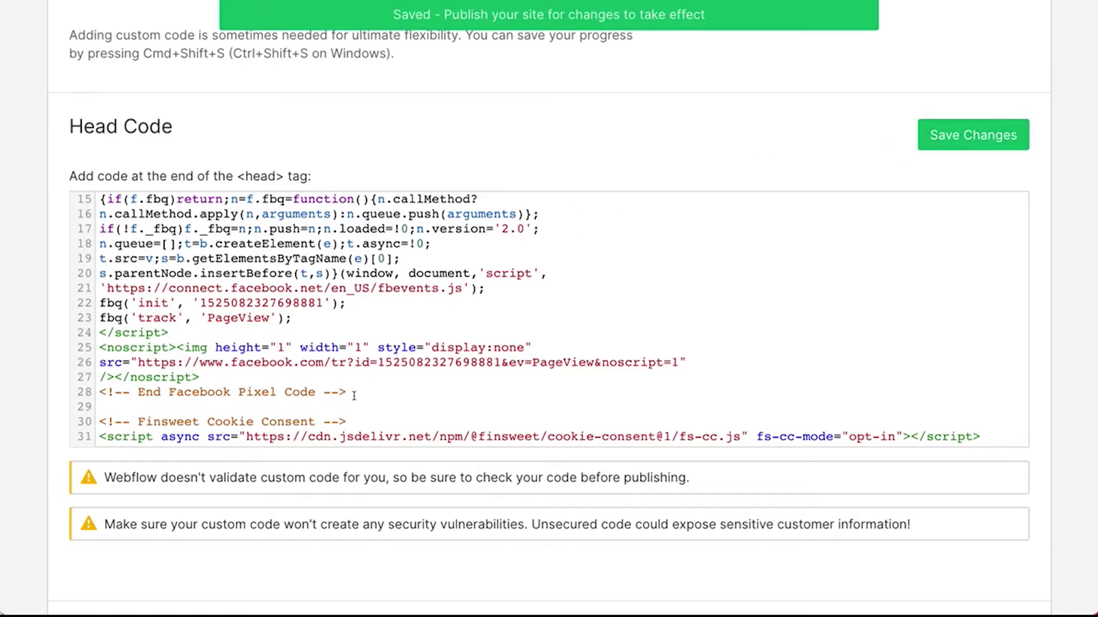
- Add the attribute type="fs-cc" before async in the first Google Analytics script tag of the head code
{"action": "scroll", "coordinate": [354, 395], "scroll_direction": "up", "scroll_amount": 4}
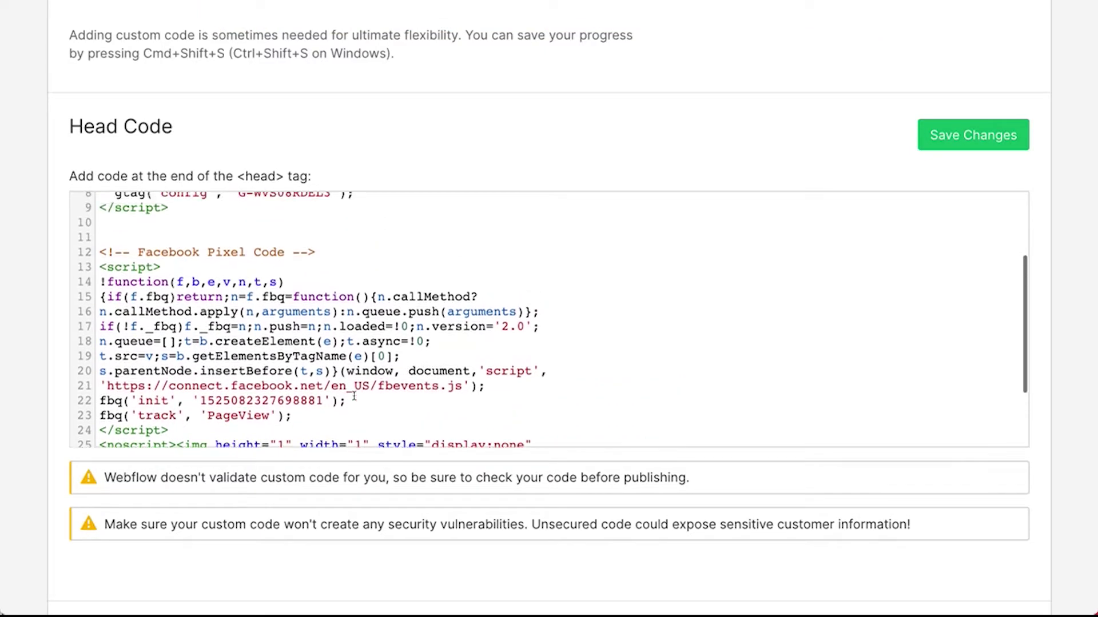
{"action": "scroll", "coordinate": [354, 395], "scroll_direction": "up", "scroll_amount": 1}
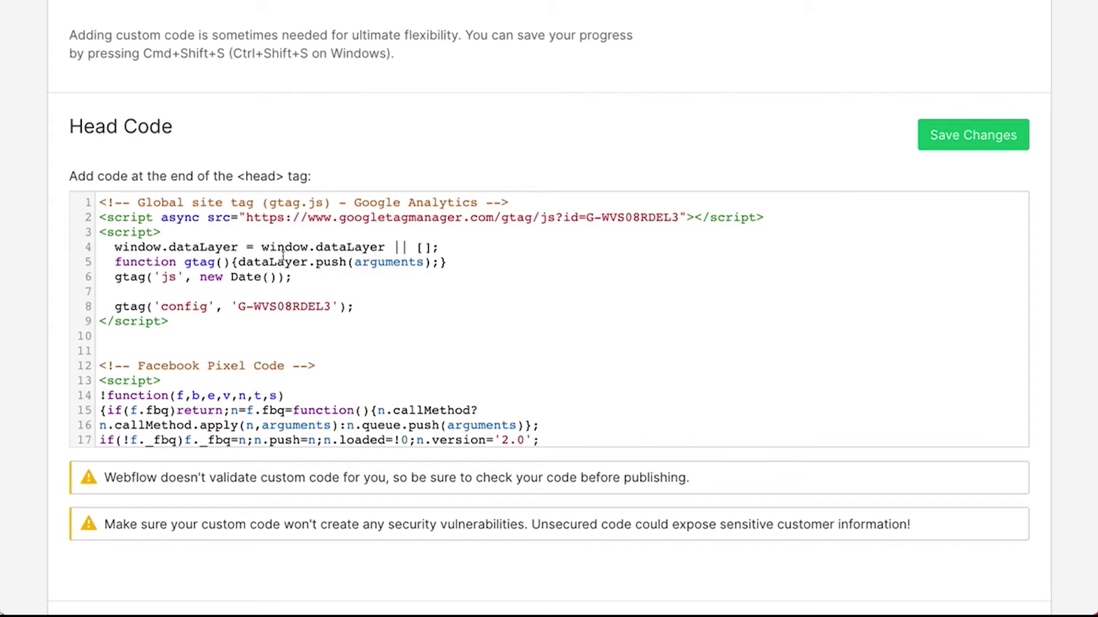
{"action": "left_click", "coordinate": [160, 217]}
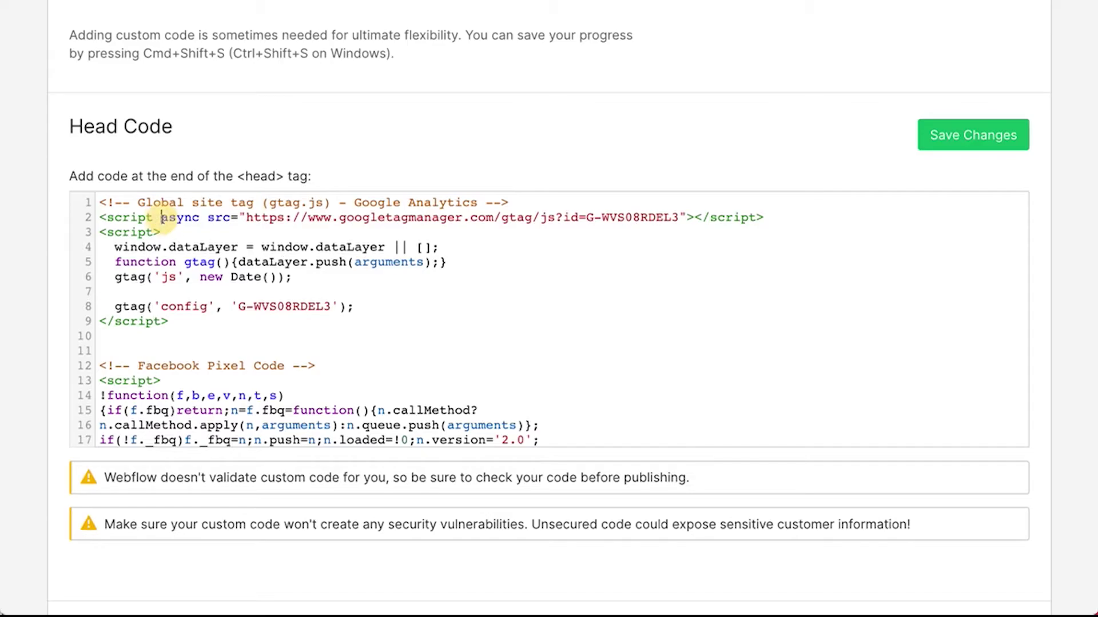
{"action": "type", "text": "type=\""}
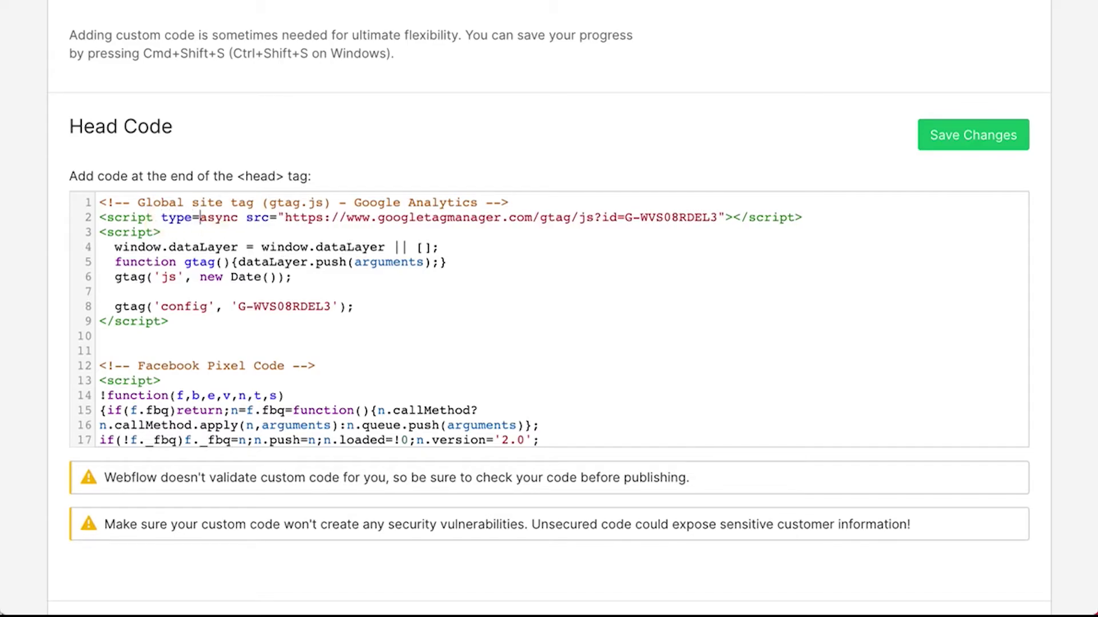
{"action": "type", "text": "fs-"}
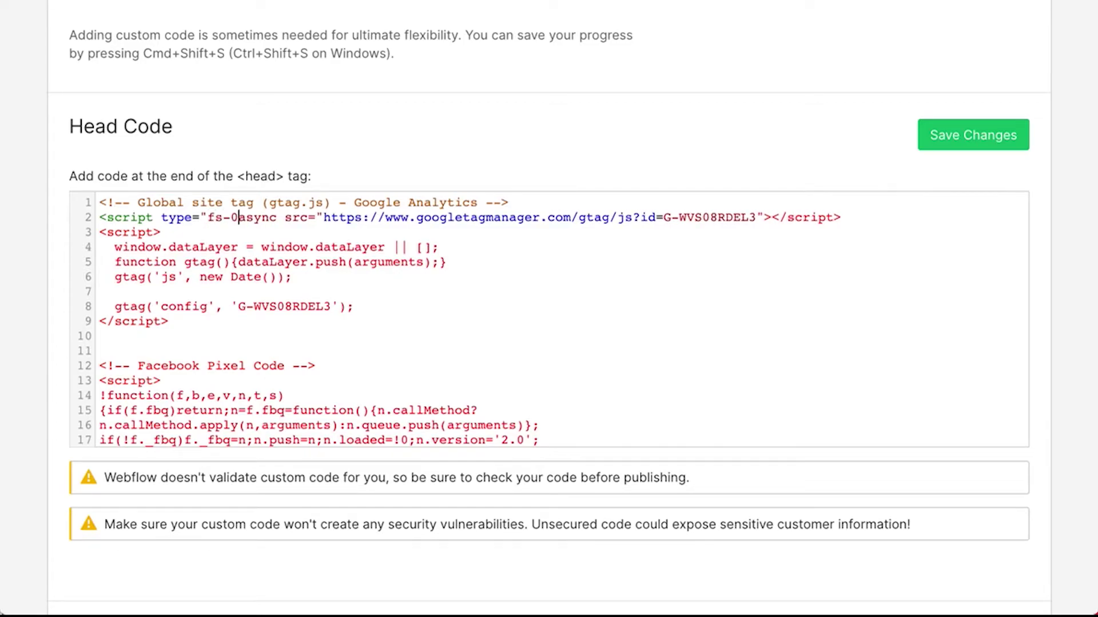
{"action": "type", "text": "cc\""}
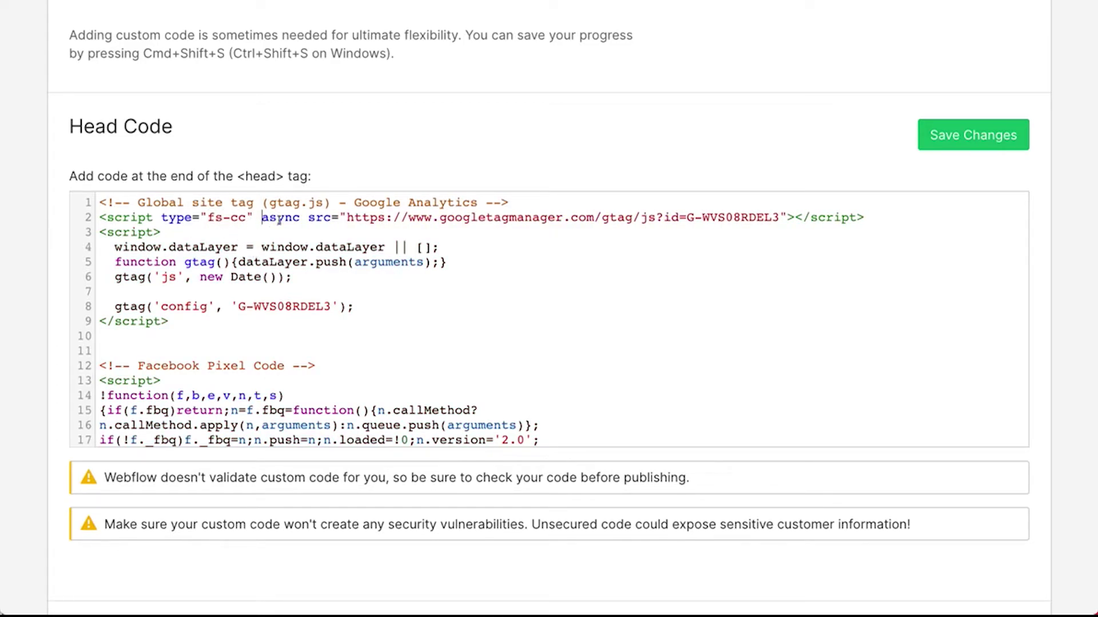
- Copy the type="fs-cc" attribute into the second Google Analytics script tag and the Facebook Pixel script tag
{"action": "left_click_drag", "start_coordinate": [254, 218], "coordinate": [160, 218]}
{"action": "key", "text": "ctrl+c"}
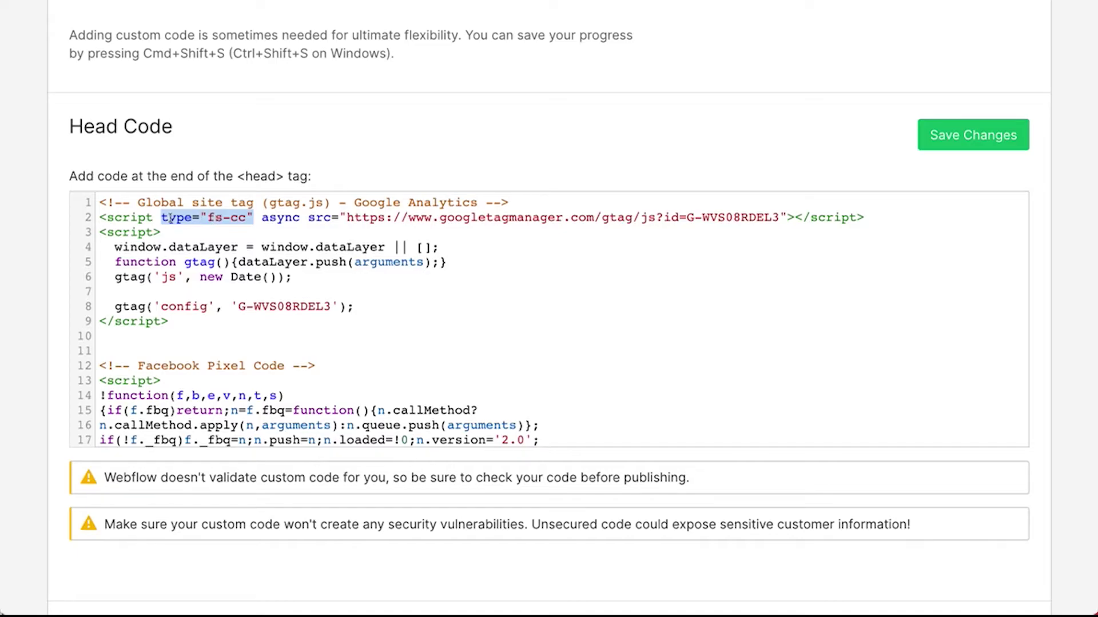
{"action": "left_click", "coordinate": [150, 235]}
{"action": "key", "text": "ctrl+v"}
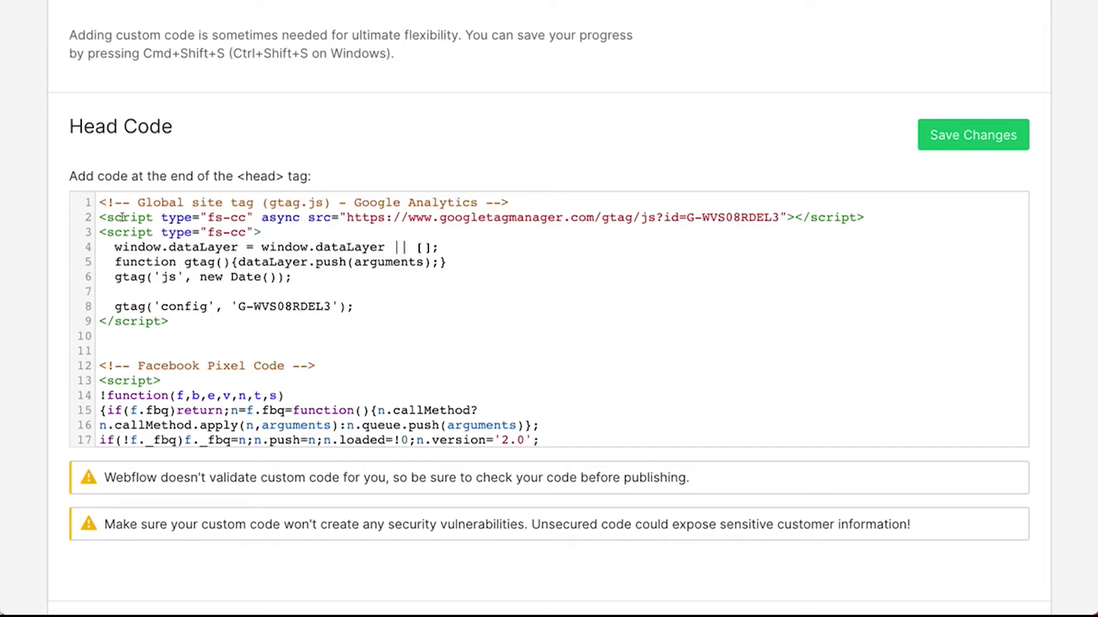
{"action": "scroll", "coordinate": [144, 247], "scroll_direction": "down", "scroll_amount": 2}
{"action": "left_click", "coordinate": [160, 308]}
{"action": "key", "text": "ctrl+v"}
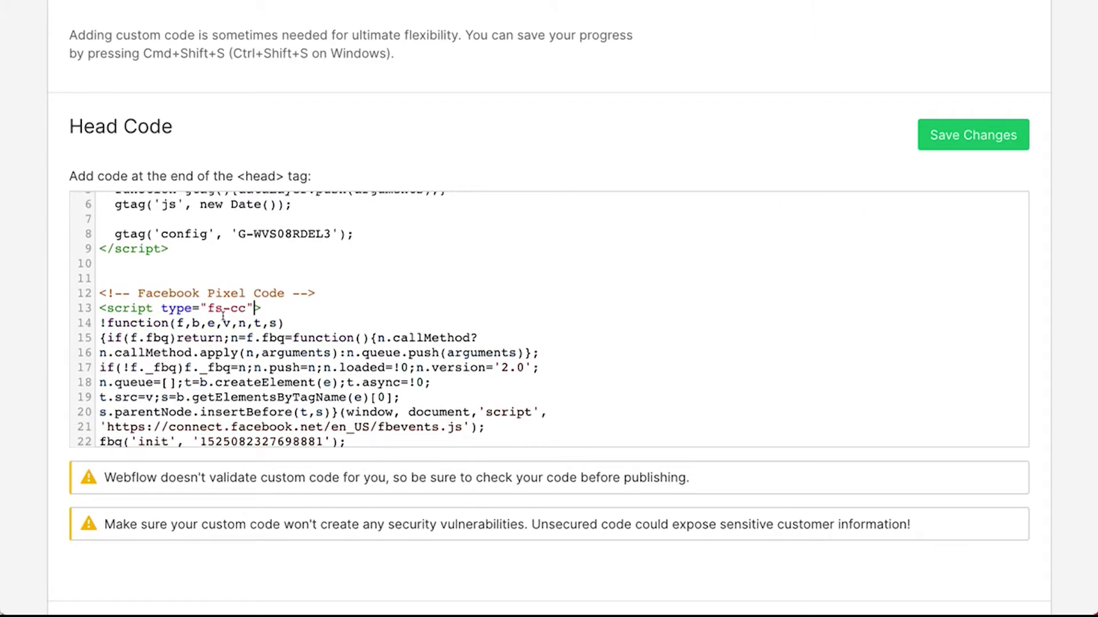
{"action": "scroll", "coordinate": [241, 318], "scroll_direction": "up", "scroll_amount": 3}
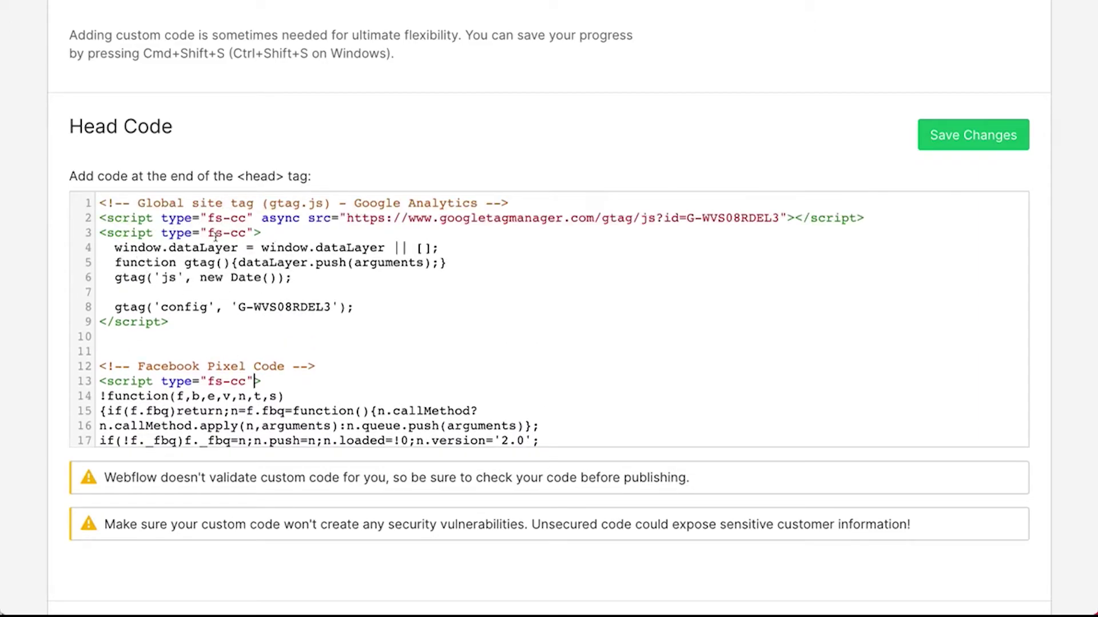
- Delete the noscript block from the Facebook Pixel code, including its leftover empty line, and save the head code
{"action": "scroll", "coordinate": [235, 203], "scroll_direction": "down", "scroll_amount": 4}
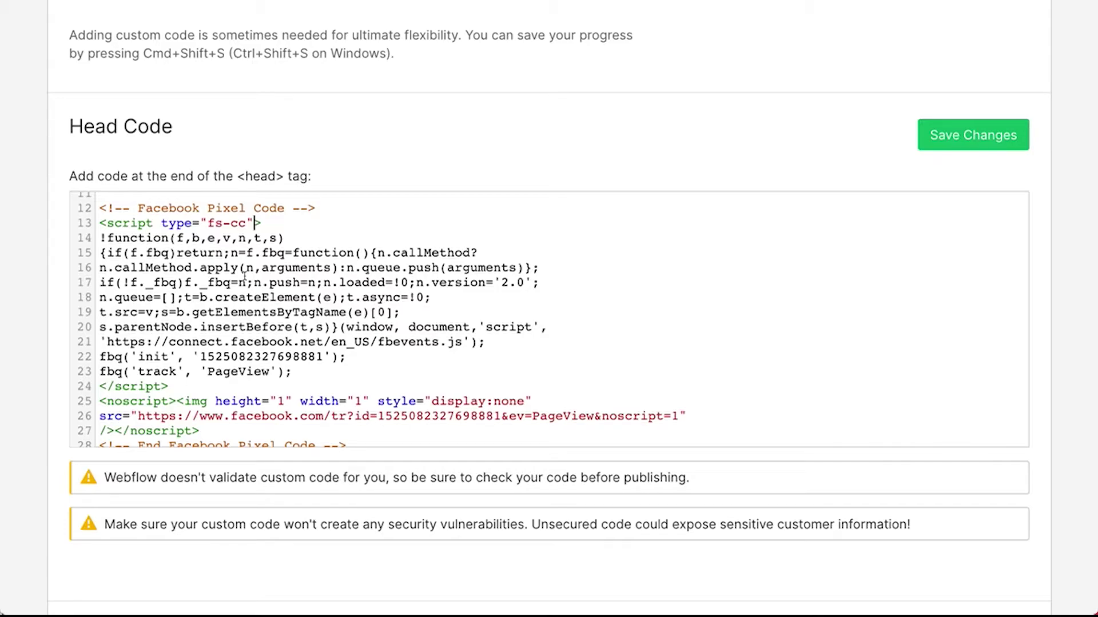
{"action": "scroll", "coordinate": [234, 280], "scroll_direction": "down", "scroll_amount": 2}
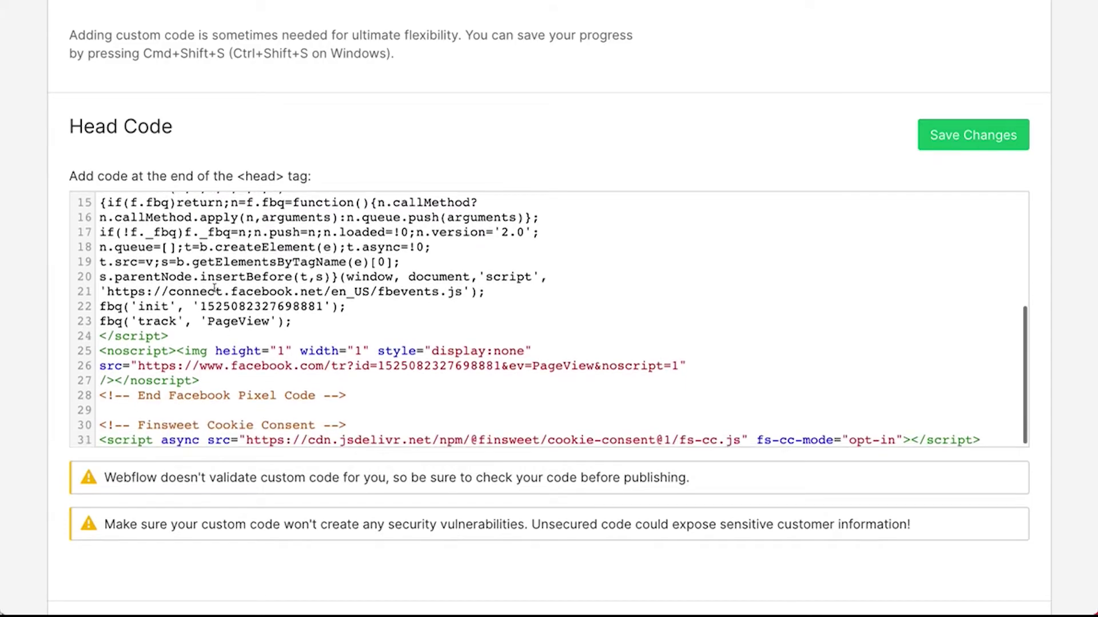
{"action": "left_click_drag", "start_coordinate": [199, 381], "coordinate": [92, 358]}
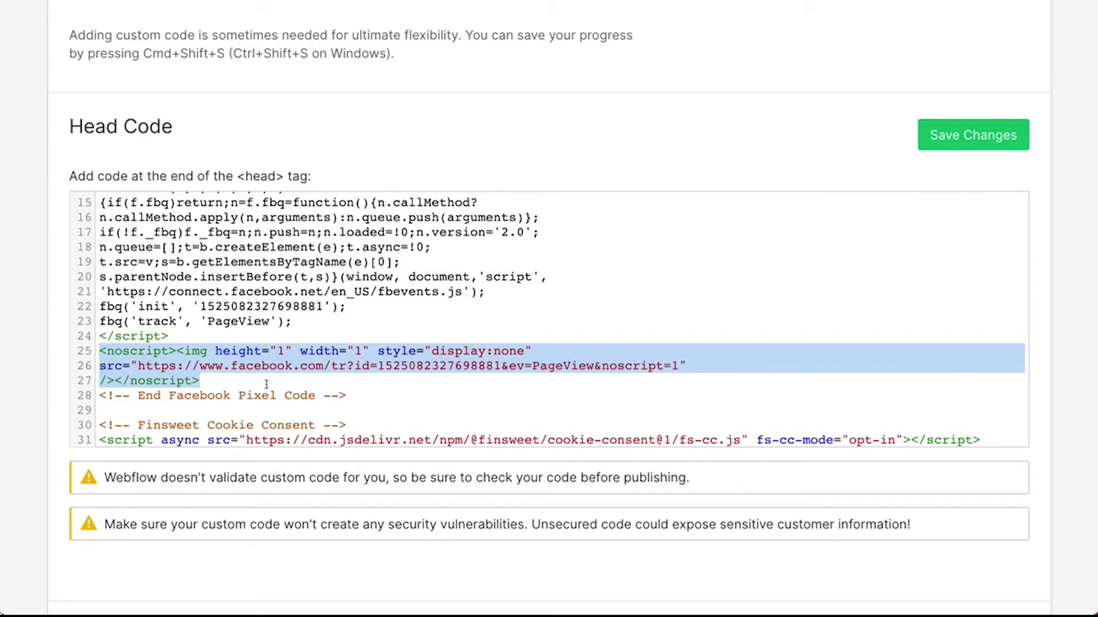
{"action": "key", "text": "BackSpace"}
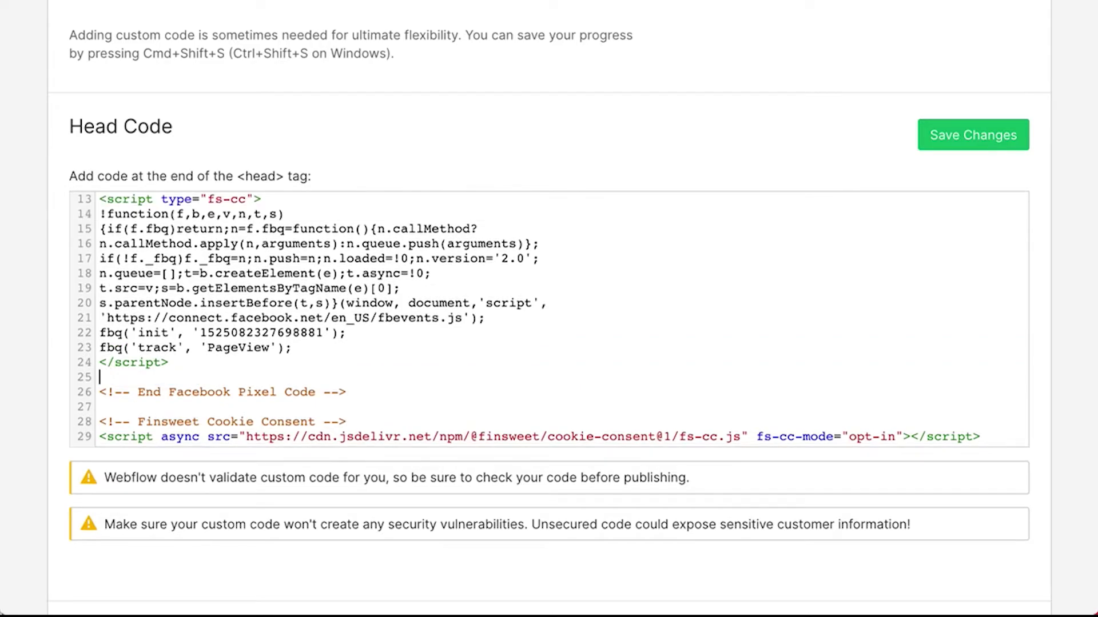
{"action": "key", "text": "BackSpace"}
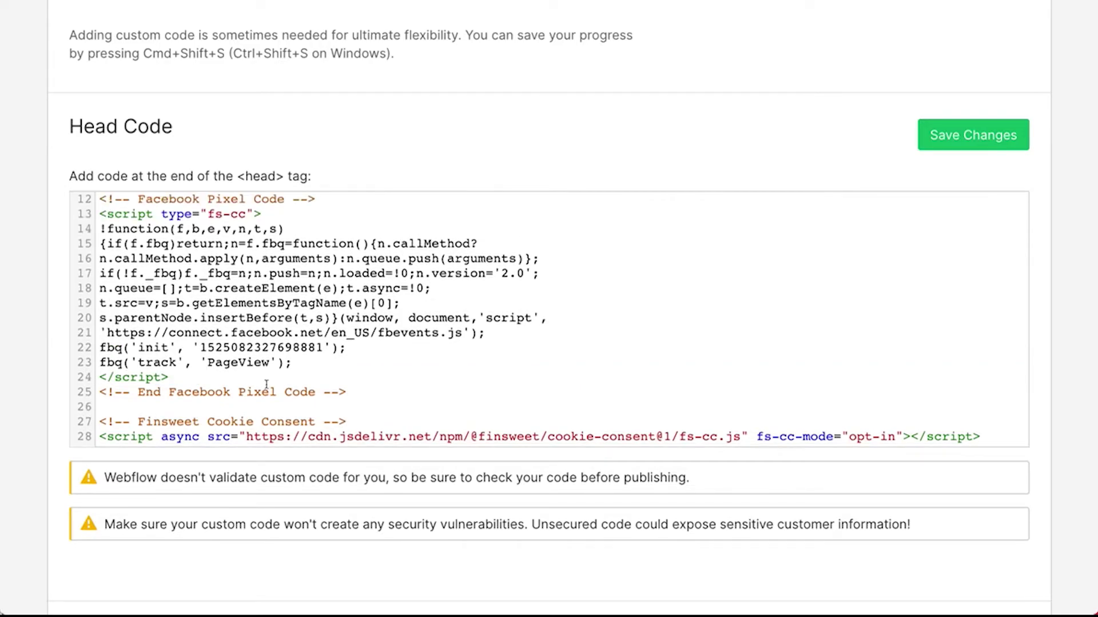
{"action": "scroll", "coordinate": [240, 369], "scroll_direction": "up", "scroll_amount": 5}
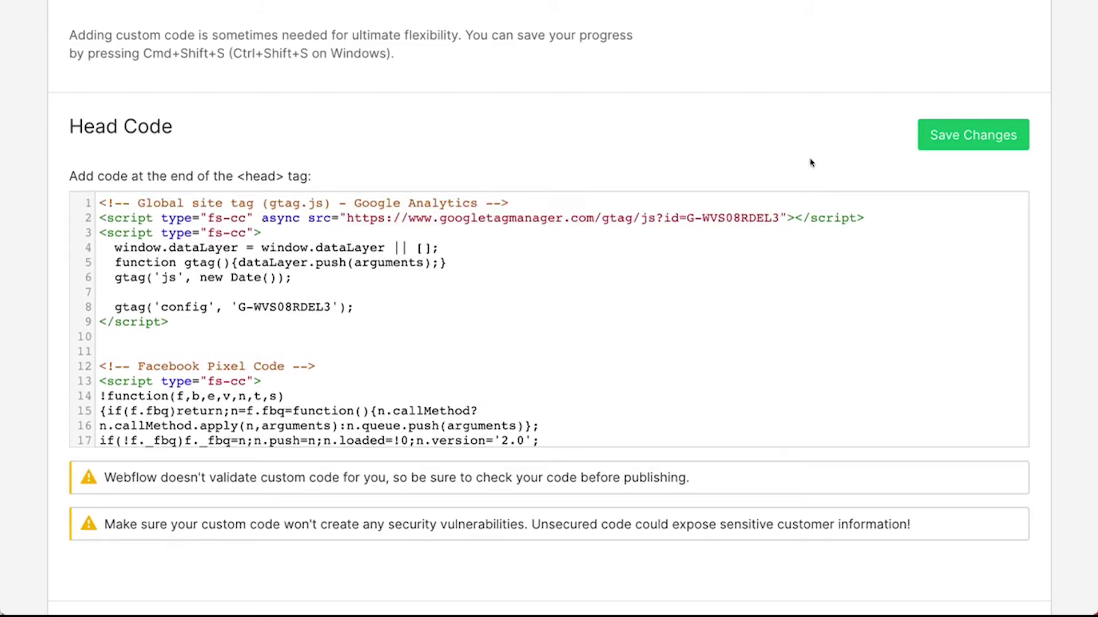
{"action": "left_click", "coordinate": [956, 141]}
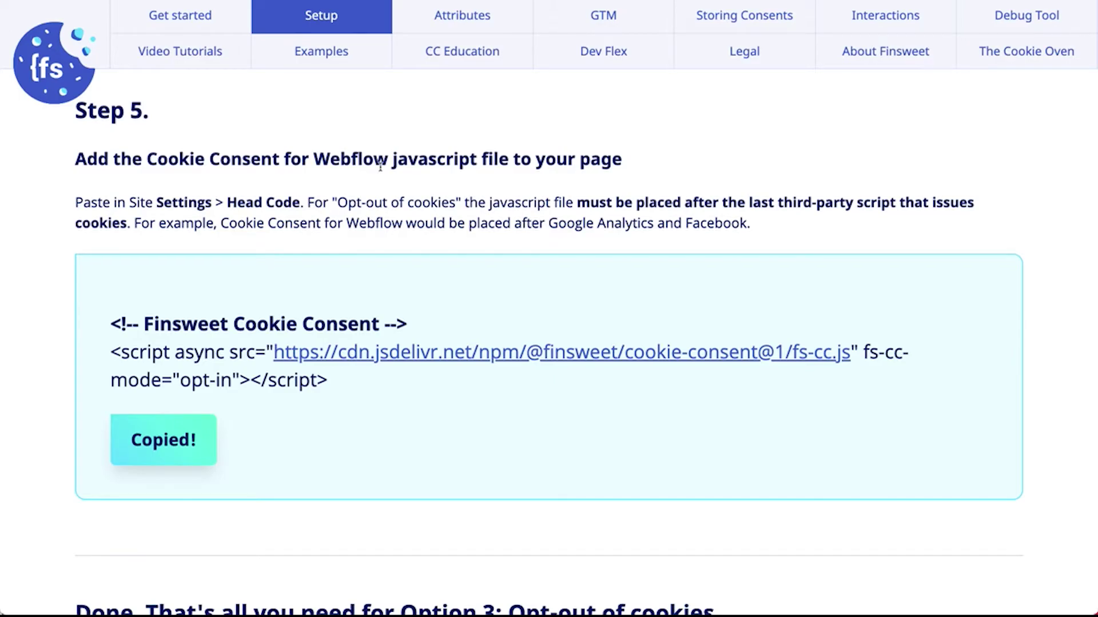
- In the Finsweet setup documentation, open the Preference Manager add-on and examine its consent categories and the attributes of the Preferences component
{"action": "scroll", "coordinate": [380, 167], "scroll_direction": "up", "scroll_amount": 20}
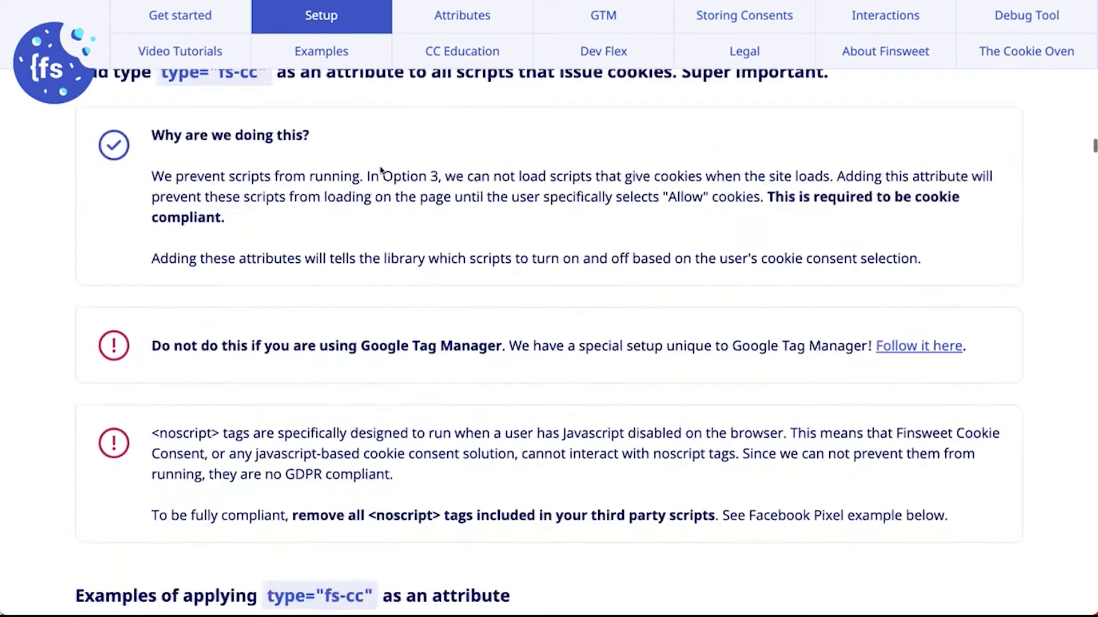
{"action": "scroll", "coordinate": [380, 167], "scroll_direction": "up", "scroll_amount": 15}
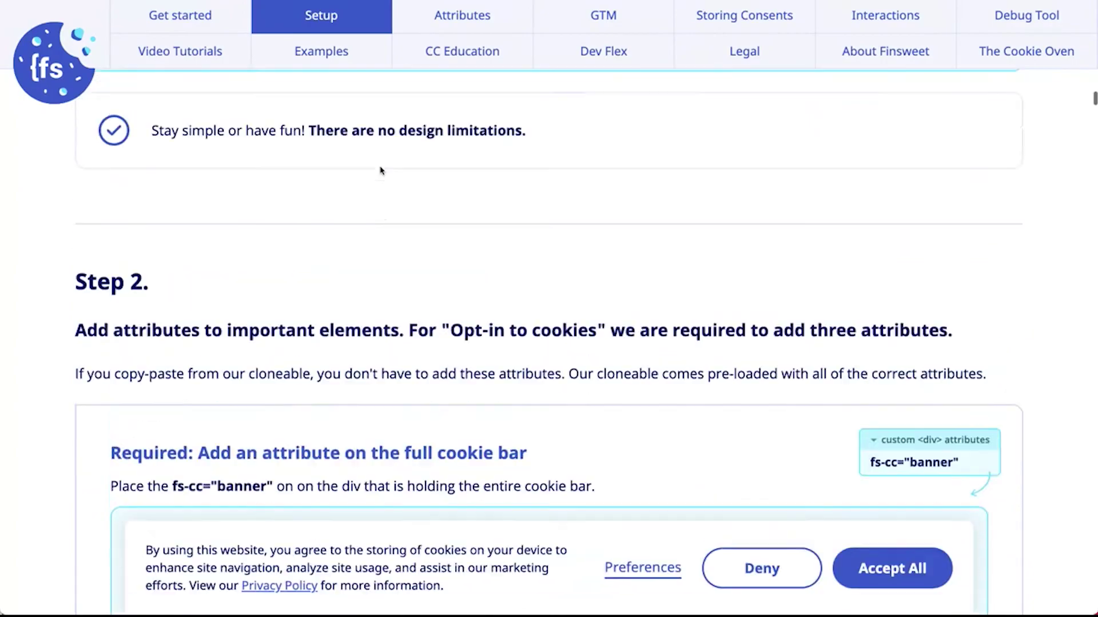
{"action": "scroll", "coordinate": [380, 170], "scroll_direction": "up", "scroll_amount": 10}
{"action": "scroll", "coordinate": [380, 171], "scroll_direction": "down", "scroll_amount": 2}
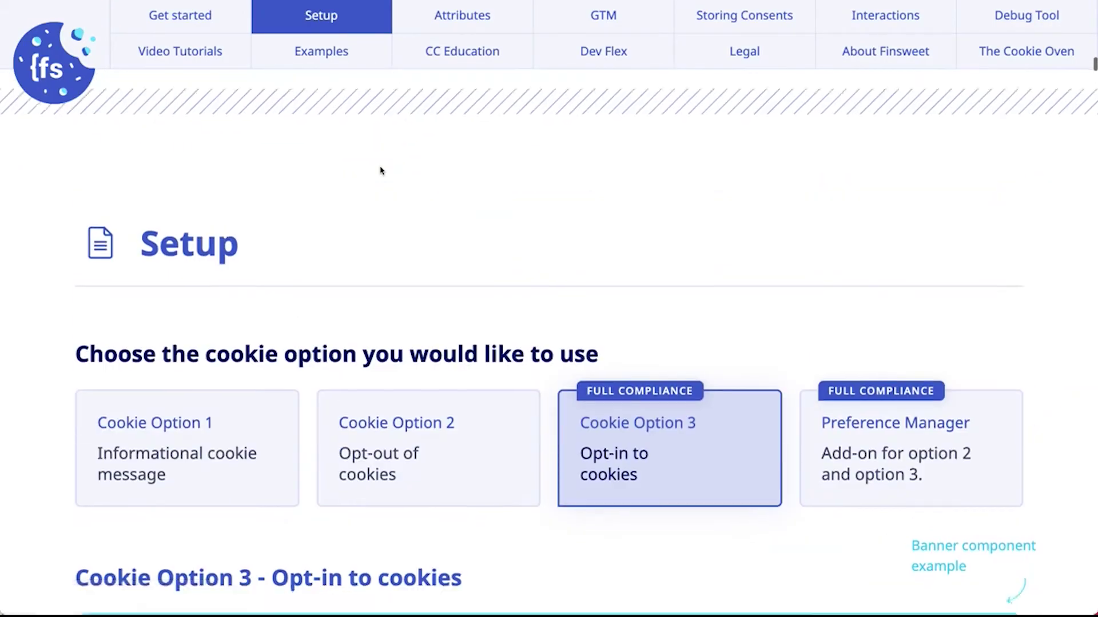
{"action": "left_click", "coordinate": [901, 295]}
{"action": "scroll", "coordinate": [324, 284], "scroll_direction": "down", "scroll_amount": 5}
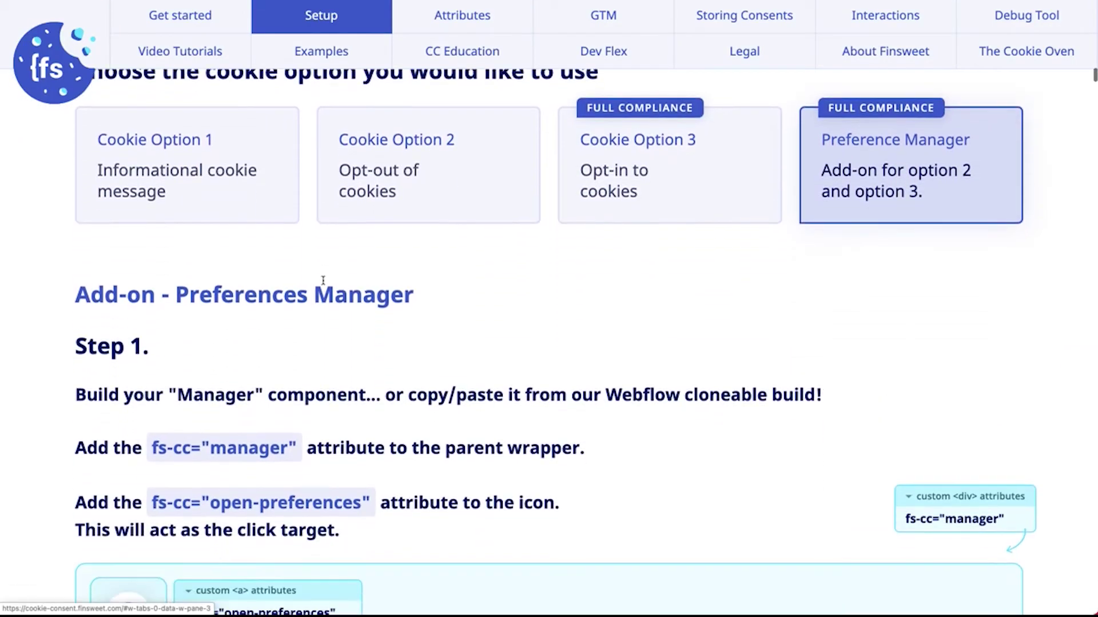
{"action": "scroll", "coordinate": [323, 282], "scroll_direction": "down", "scroll_amount": 15}
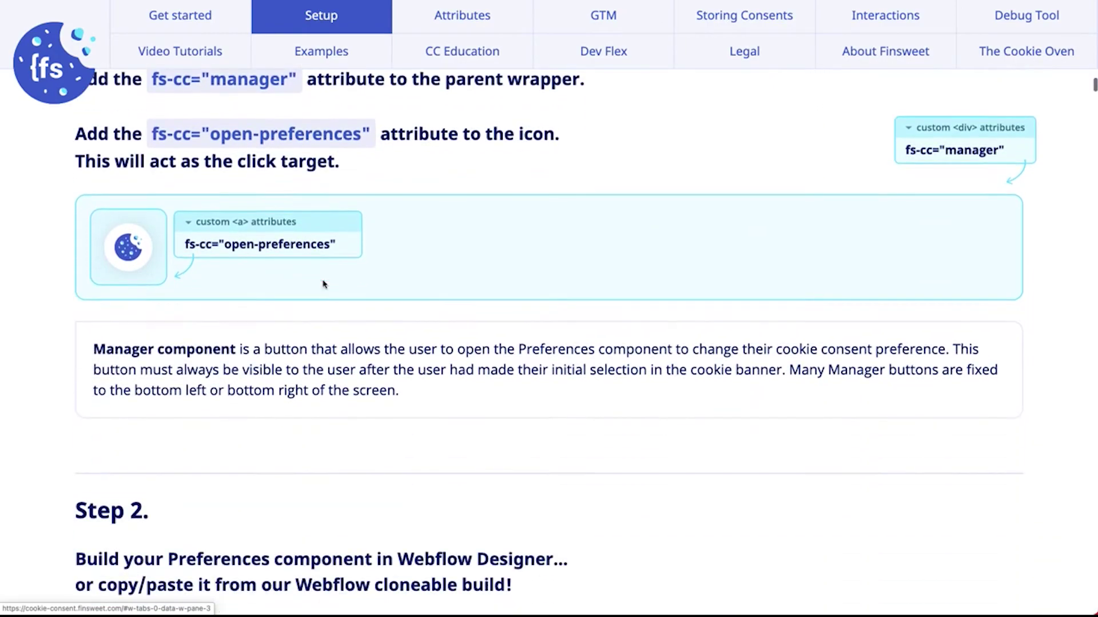
{"action": "scroll", "coordinate": [323, 284], "scroll_direction": "down", "scroll_amount": 8}
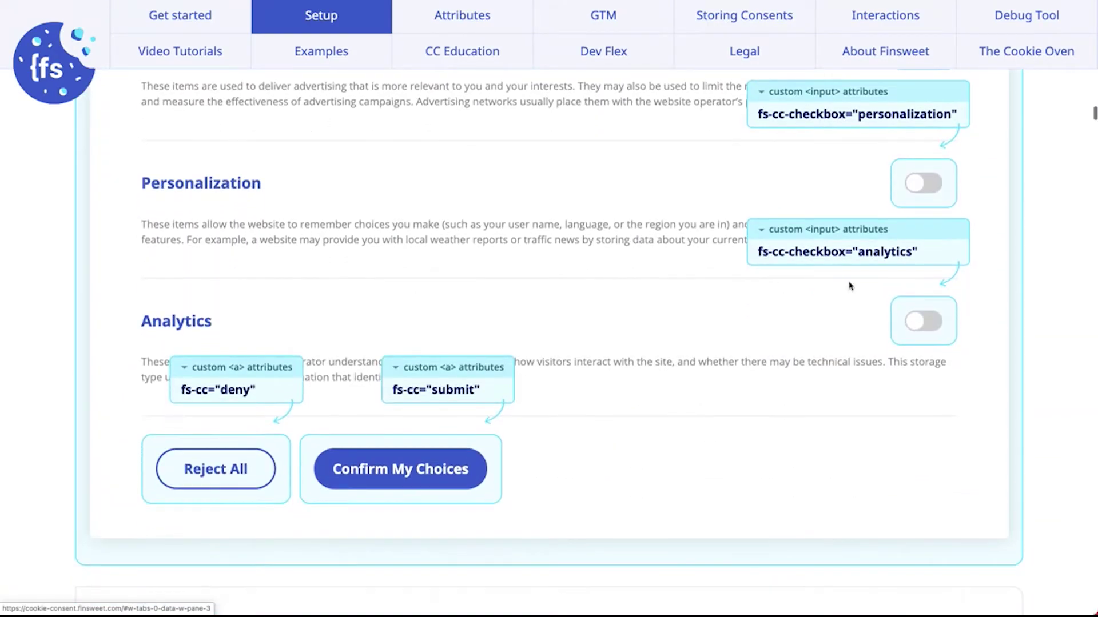
{"action": "scroll", "coordinate": [884, 275], "scroll_direction": "up", "scroll_amount": 4}
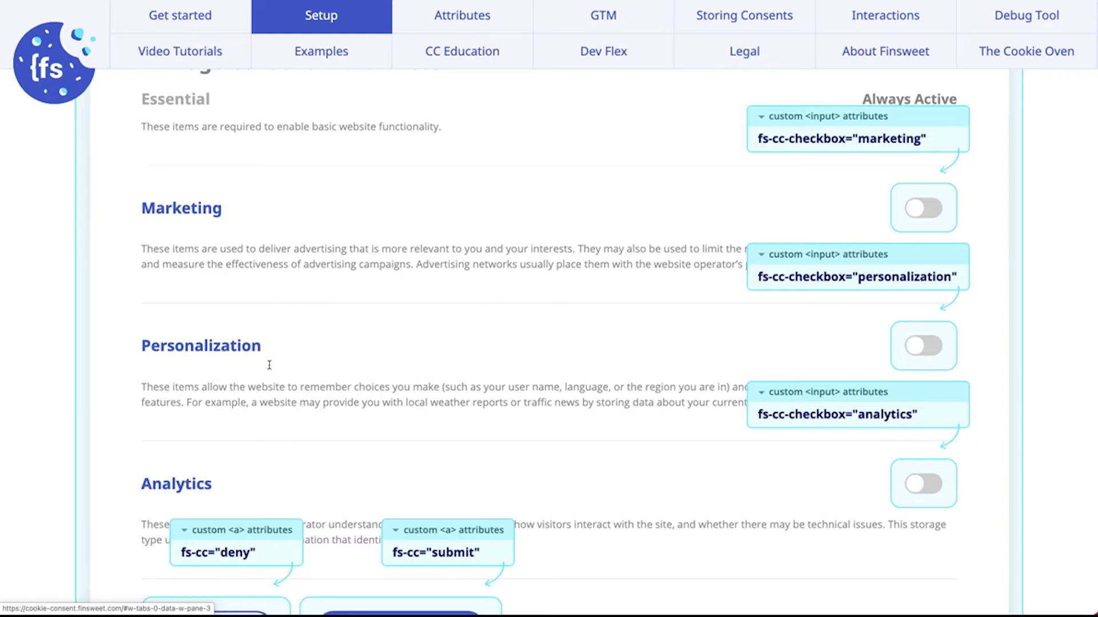
{"action": "scroll", "coordinate": [408, 379], "scroll_direction": "up", "scroll_amount": 2}
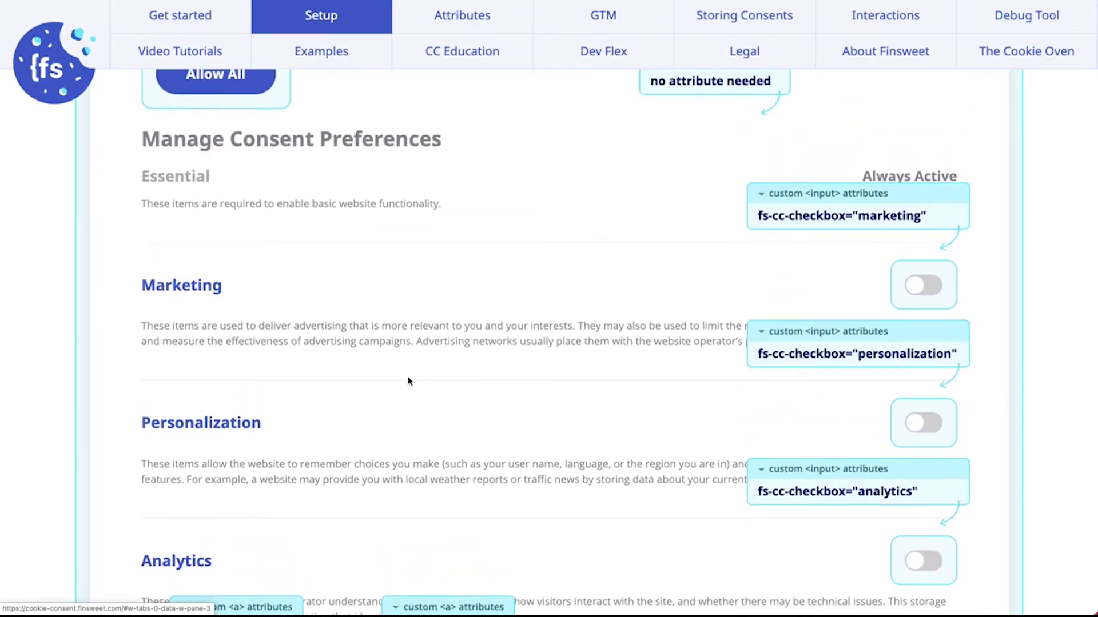
{"action": "scroll", "coordinate": [408, 380], "scroll_direction": "down", "scroll_amount": 1}
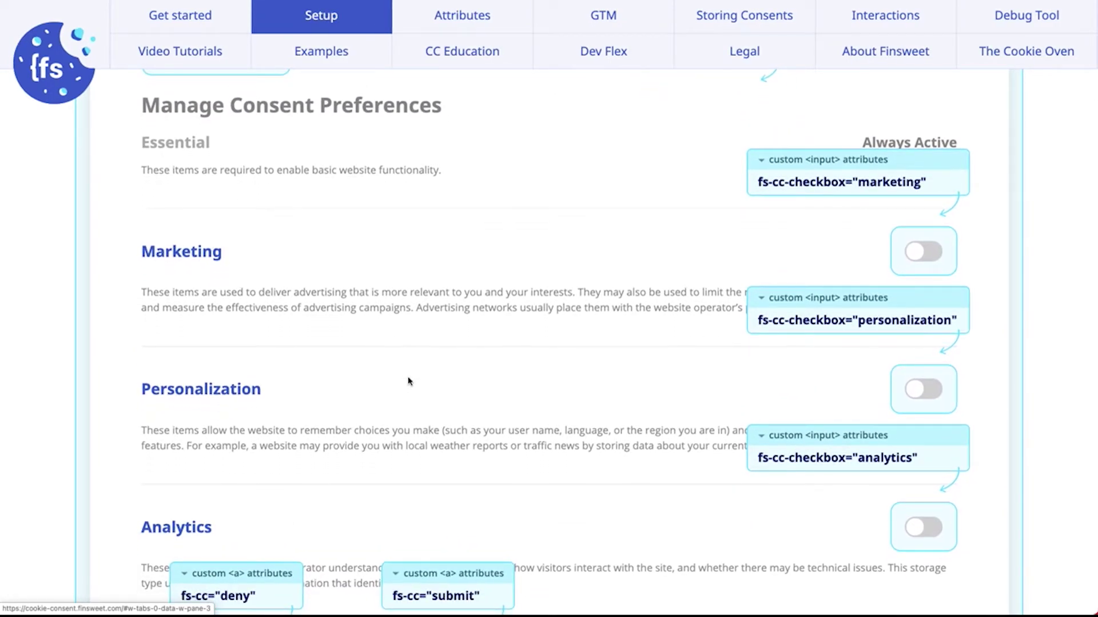
{"action": "scroll", "coordinate": [408, 381], "scroll_direction": "down", "scroll_amount": 1}
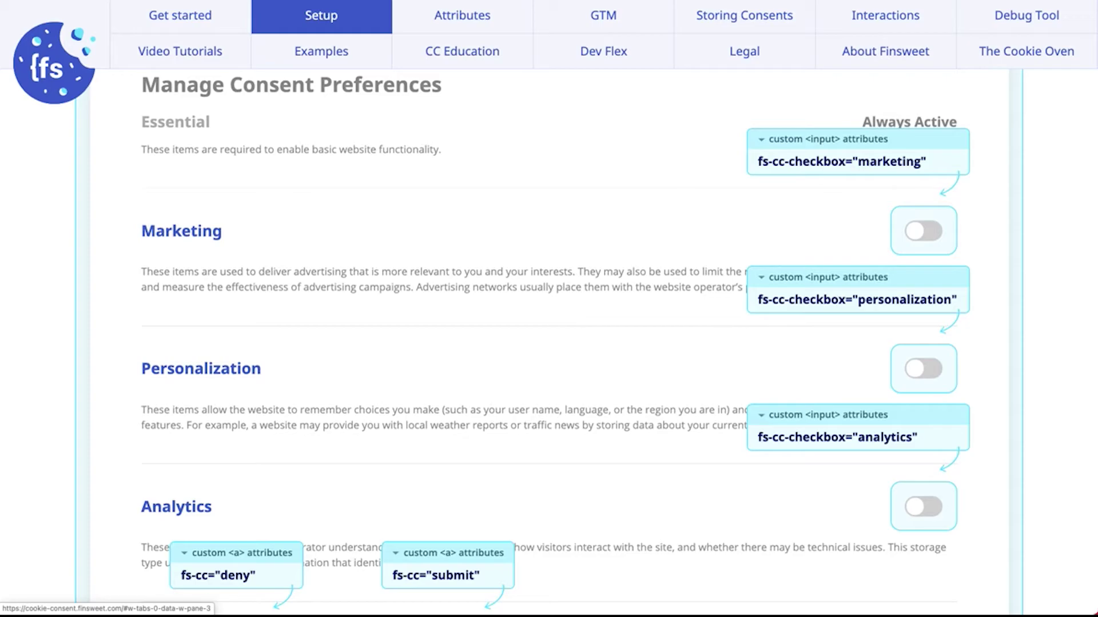
- Examine the Finsweet Attributes reference for the category toggles and the attributes that identify cookie-issuing scripts and their categories
{"action": "left_click", "coordinate": [495, 22]}
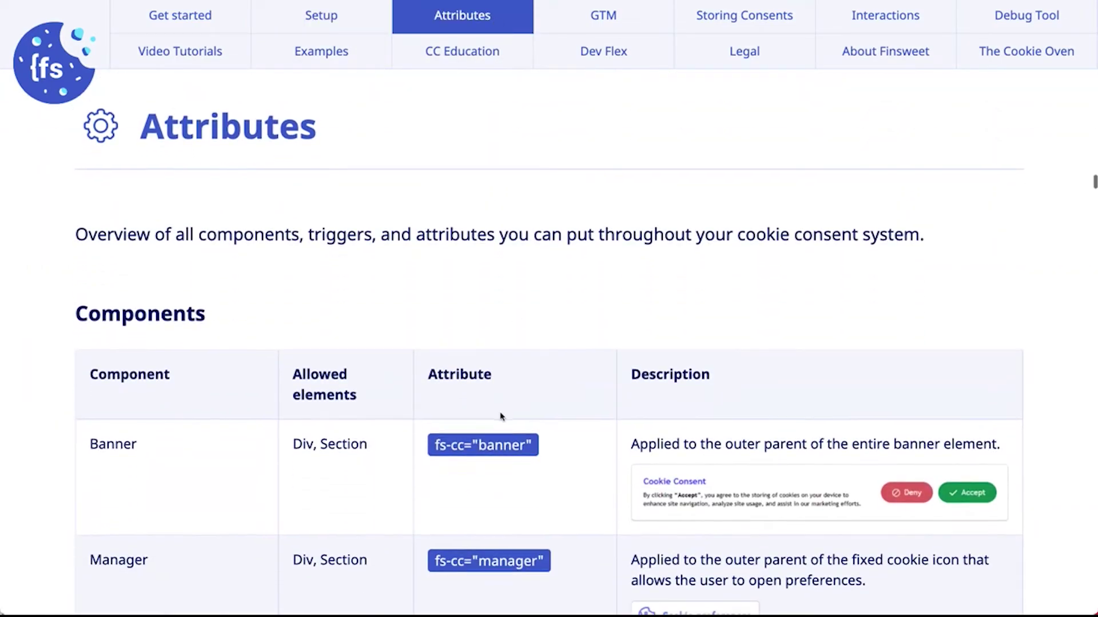
{"action": "scroll", "coordinate": [502, 415], "scroll_direction": "down", "scroll_amount": 15}
{"action": "scroll", "coordinate": [501, 415], "scroll_direction": "down", "scroll_amount": 7}
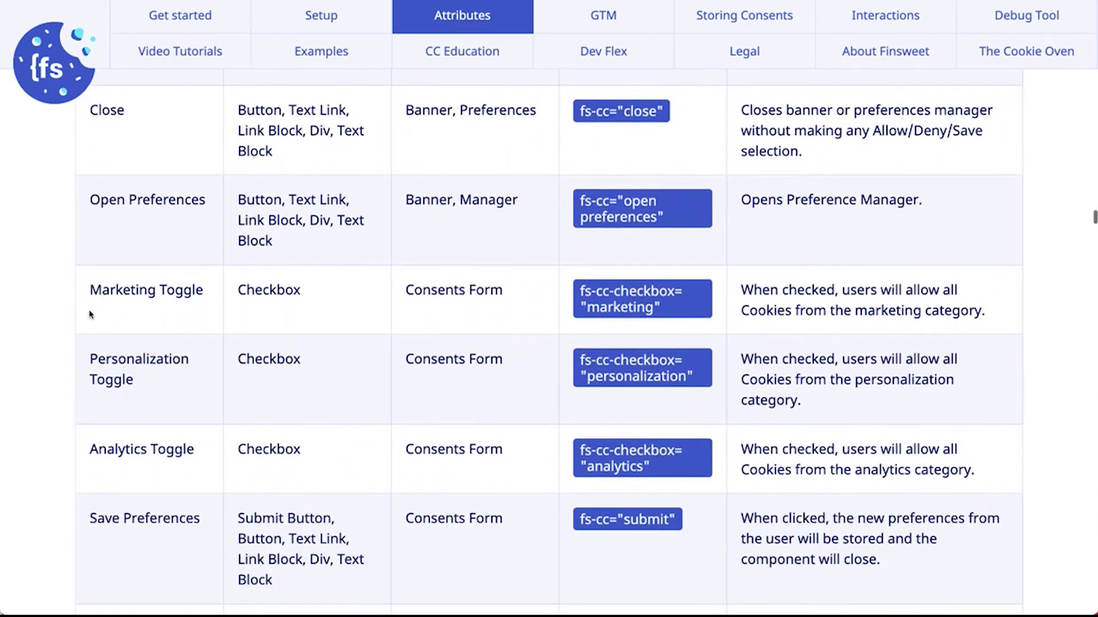
{"action": "scroll", "coordinate": [147, 375], "scroll_direction": "down", "scroll_amount": 1}
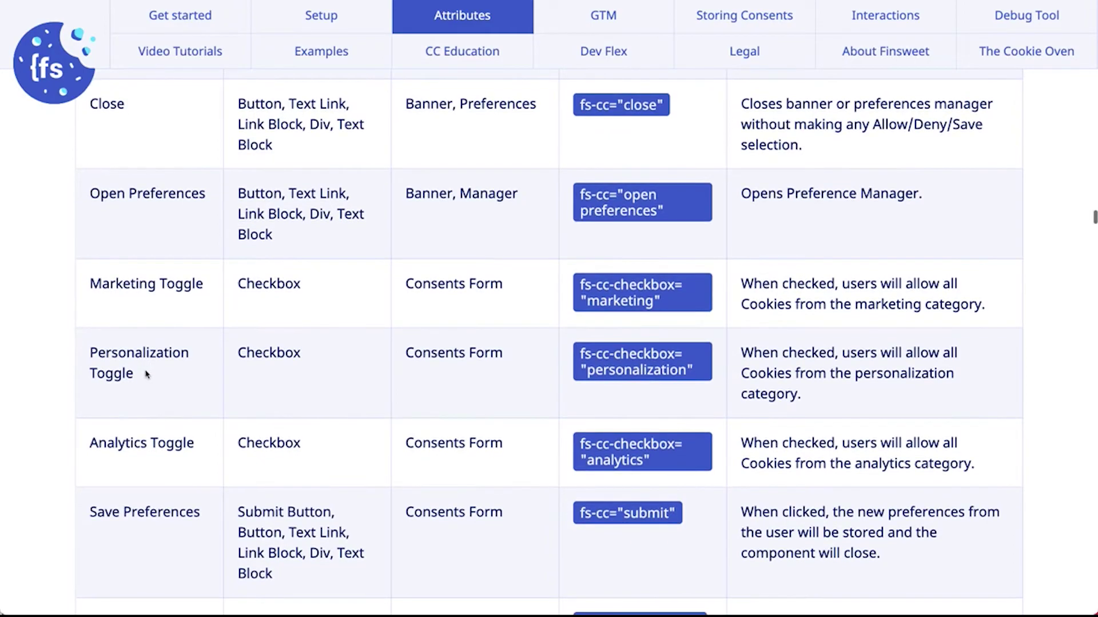
{"action": "scroll", "coordinate": [155, 442], "scroll_direction": "down", "scroll_amount": 15}
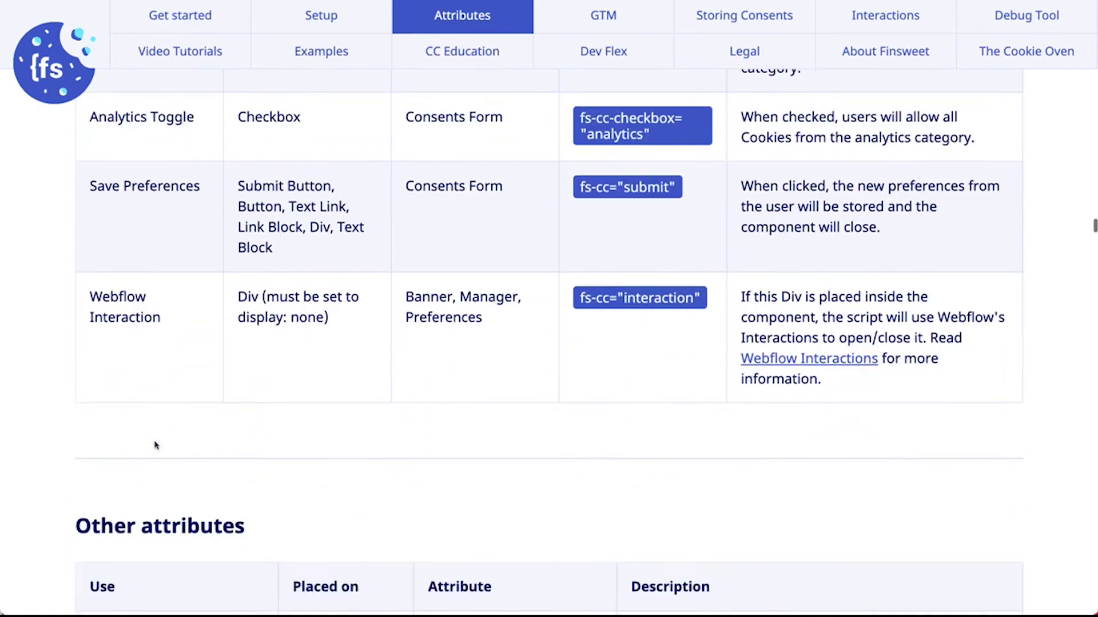
{"action": "scroll", "coordinate": [155, 442], "scroll_direction": "up", "scroll_amount": 3}
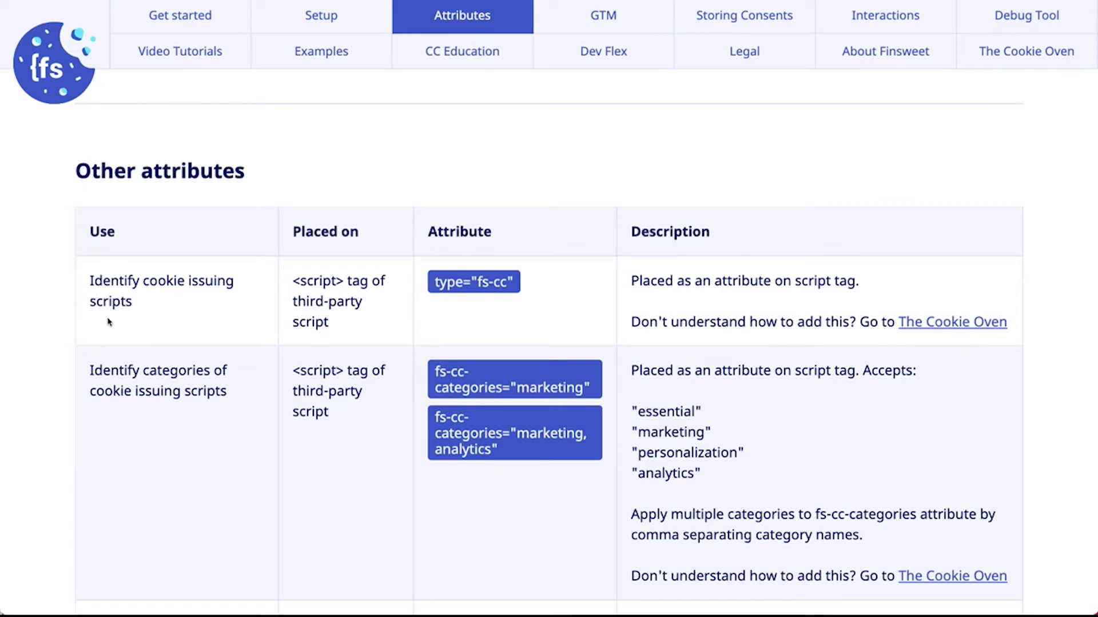
{"action": "left_click_drag", "start_coordinate": [292, 377], "coordinate": [355, 410]}
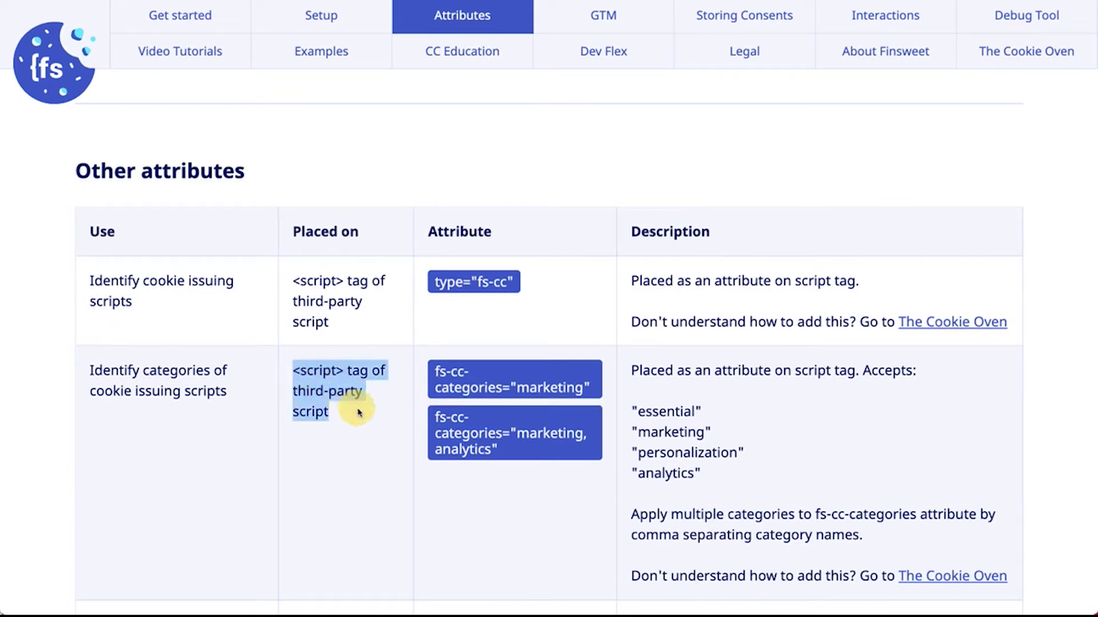
{"action": "left_click", "coordinate": [355, 409]}
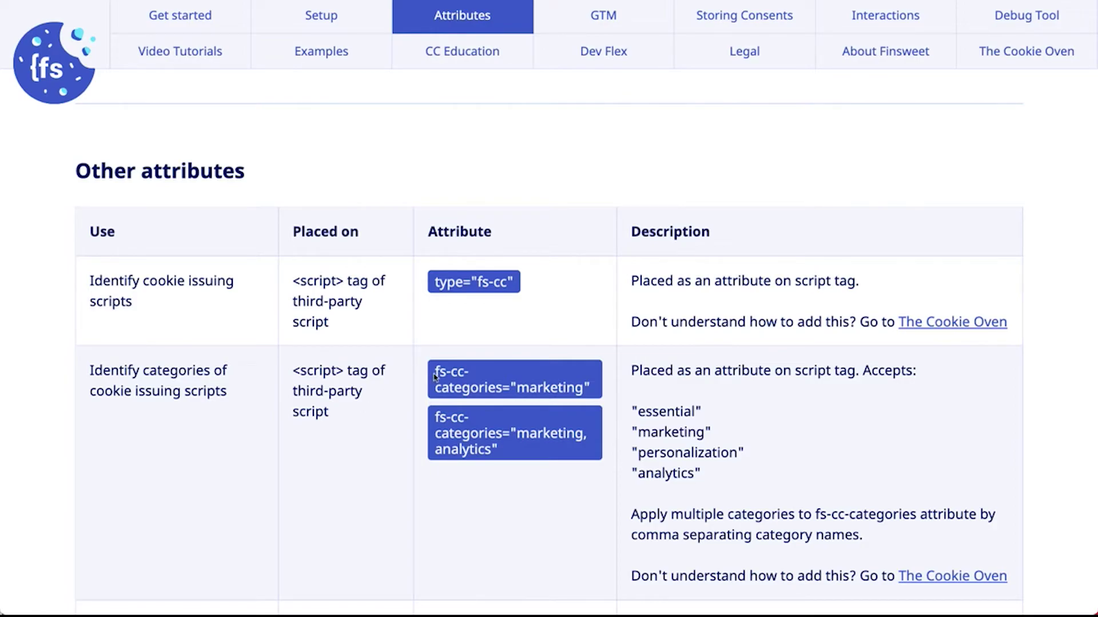
{"action": "left_click_drag", "start_coordinate": [435, 372], "coordinate": [525, 388]}
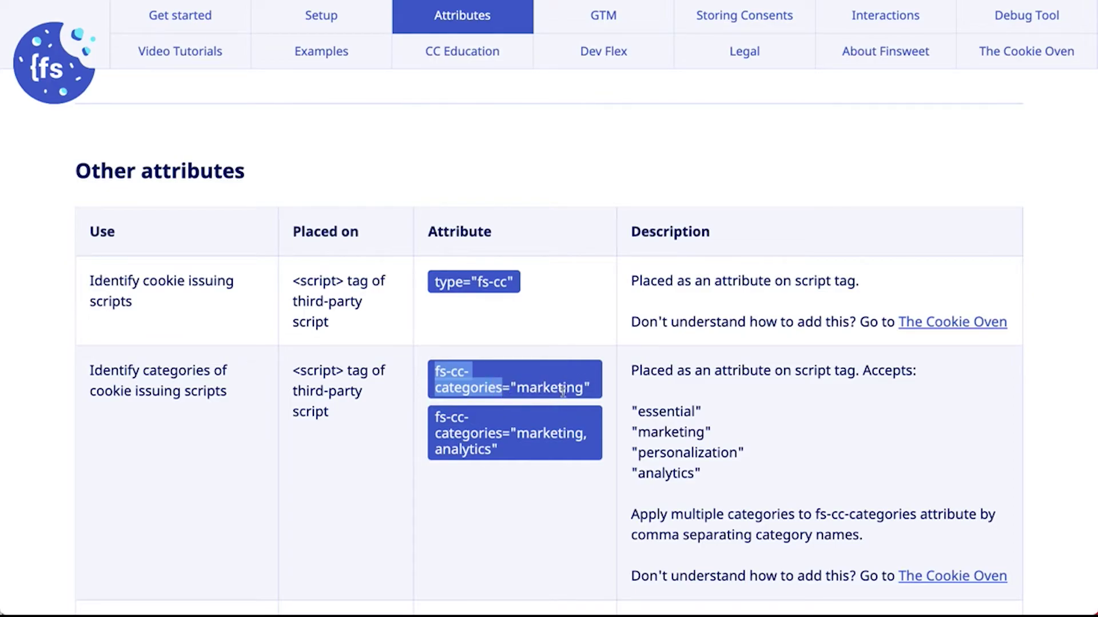
{"action": "left_click_drag", "start_coordinate": [433, 281], "coordinate": [535, 293]}
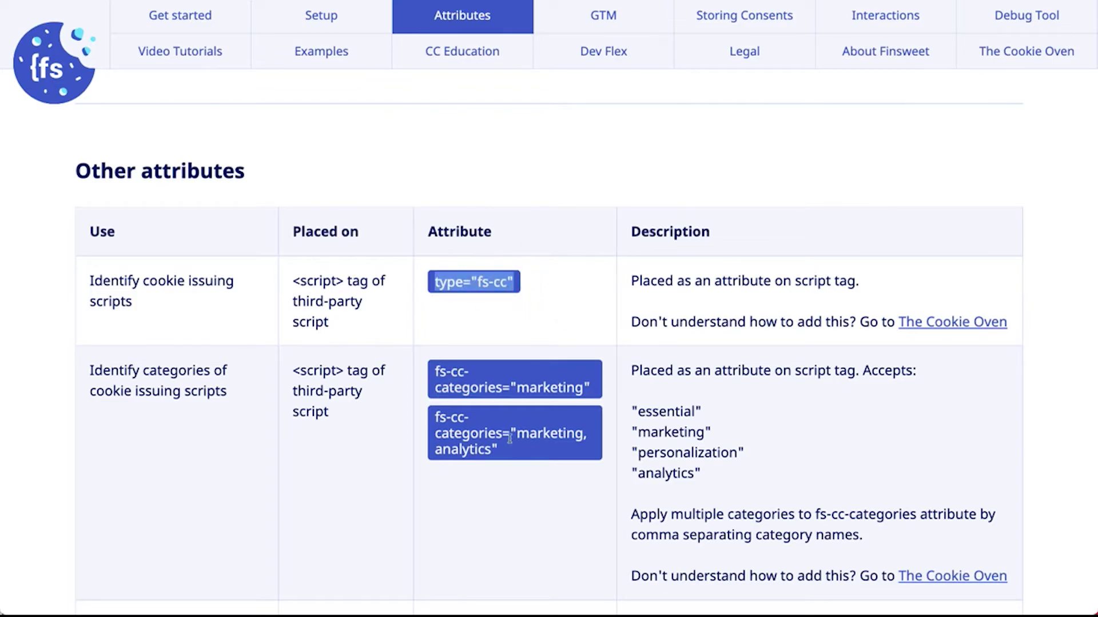
{"action": "left_click", "coordinate": [476, 403]}
- Copy the fs-cc-categories attribute from the documentation into the first Google Analytics script tag before async and set its value to "analytics"
{"action": "left_click_drag", "start_coordinate": [434, 371], "coordinate": [595, 394]}
{"action": "key", "text": "ctrl+c"}
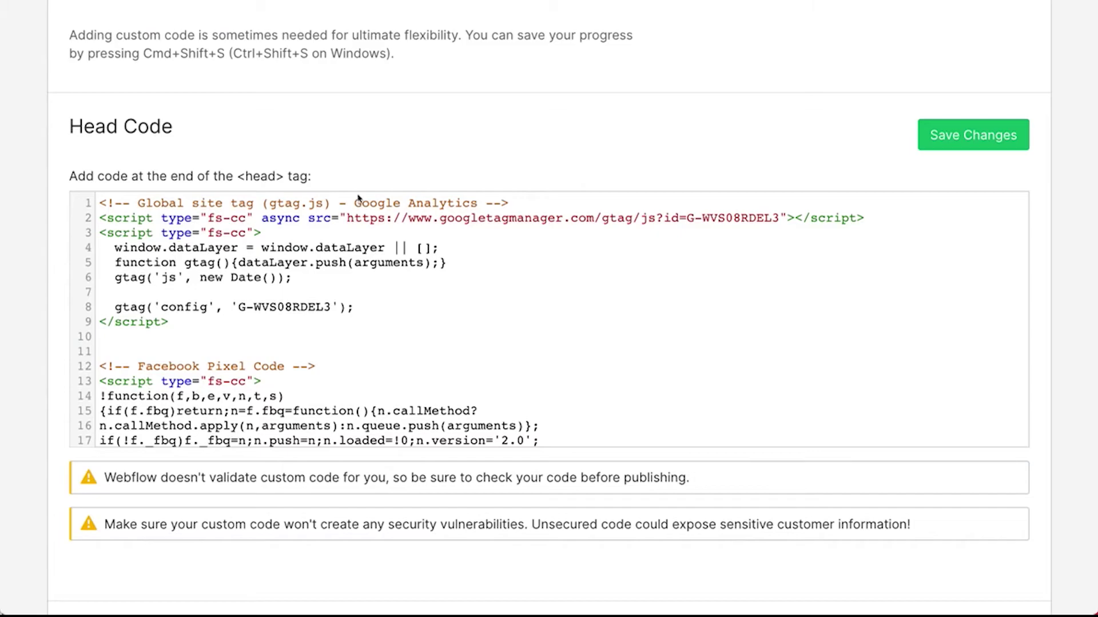
{"action": "left_click", "coordinate": [257, 219]}
{"action": "key", "text": "ctrl+v"}
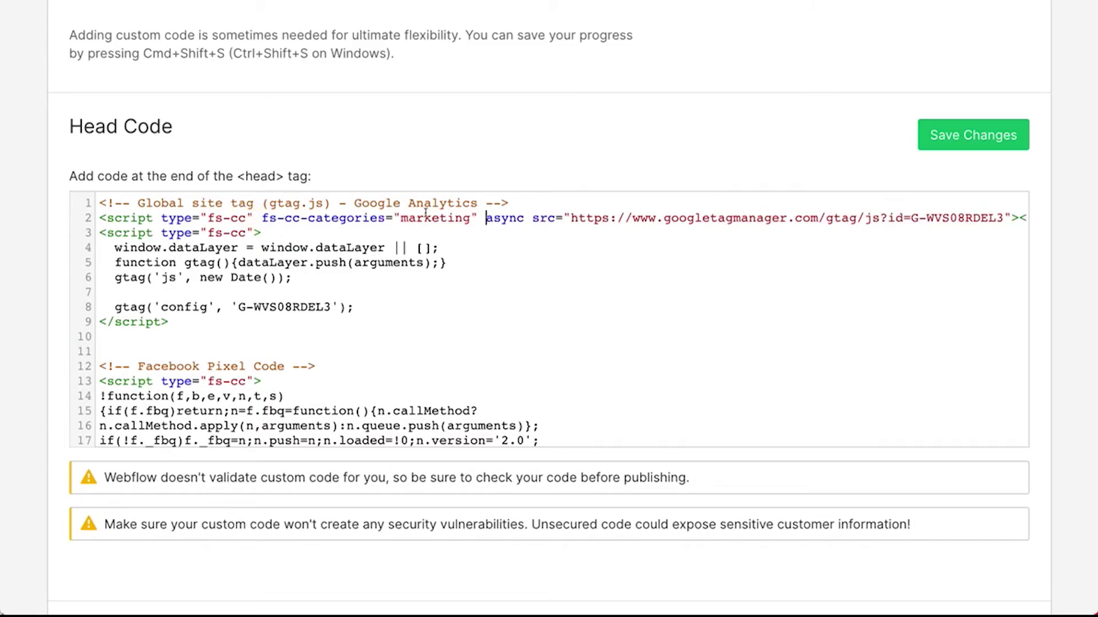
{"action": "left_click_drag", "start_coordinate": [469, 218], "coordinate": [402, 219]}
{"action": "type", "text": "an"}
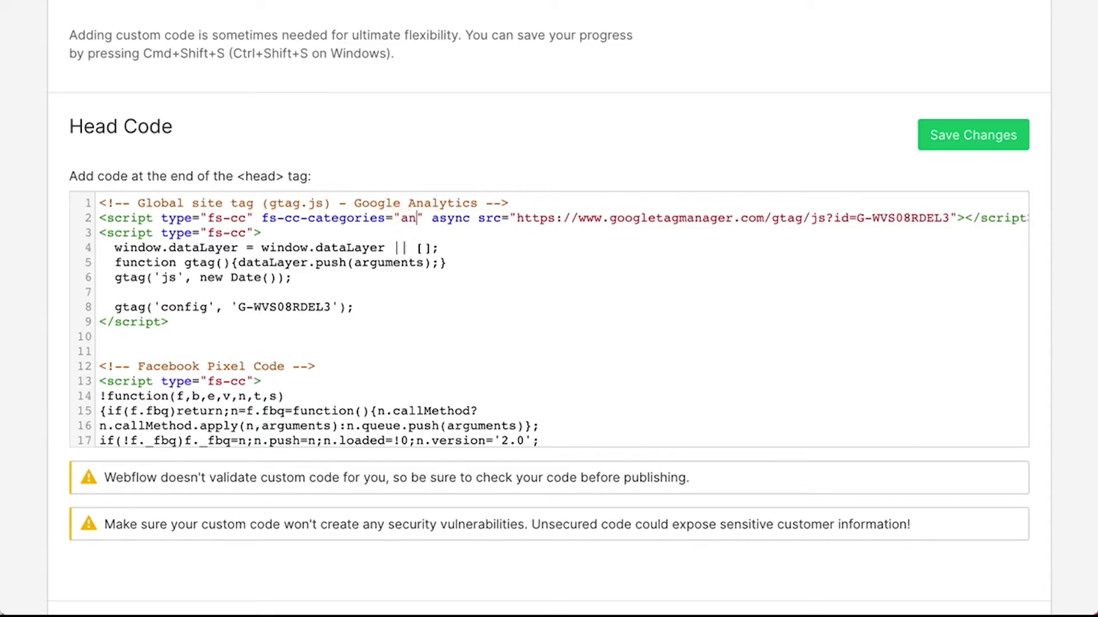
{"action": "type", "text": "alytics"}
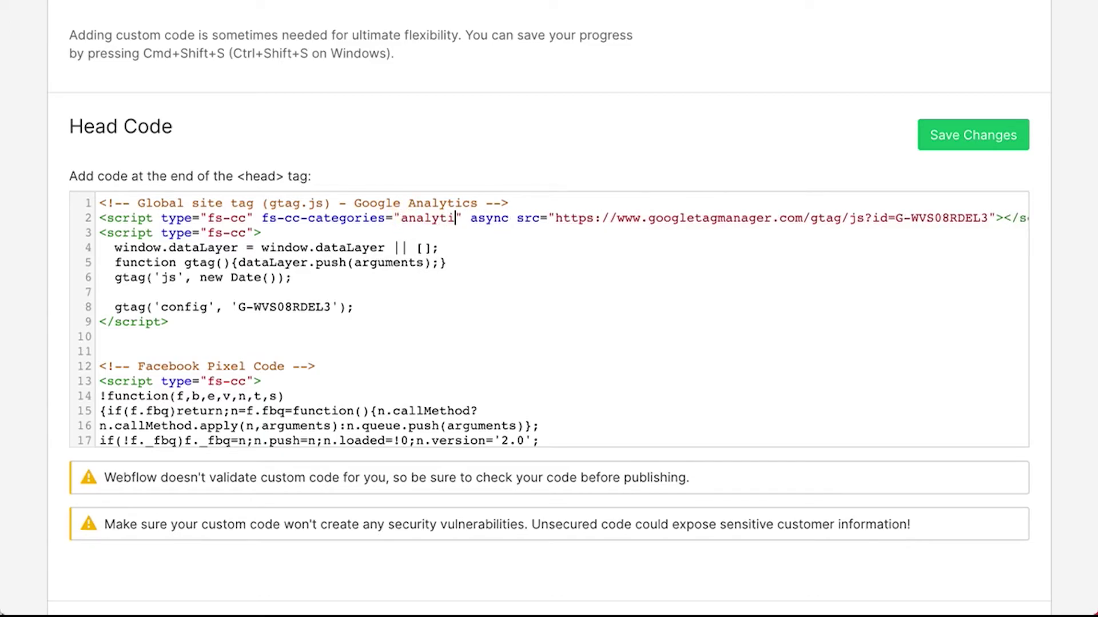
- Copy the fs-cc-categories="analytics" attribute into the second Google Analytics script tag
{"action": "left_click_drag", "start_coordinate": [478, 217], "coordinate": [262, 220]}
{"action": "key", "text": "super+c"}
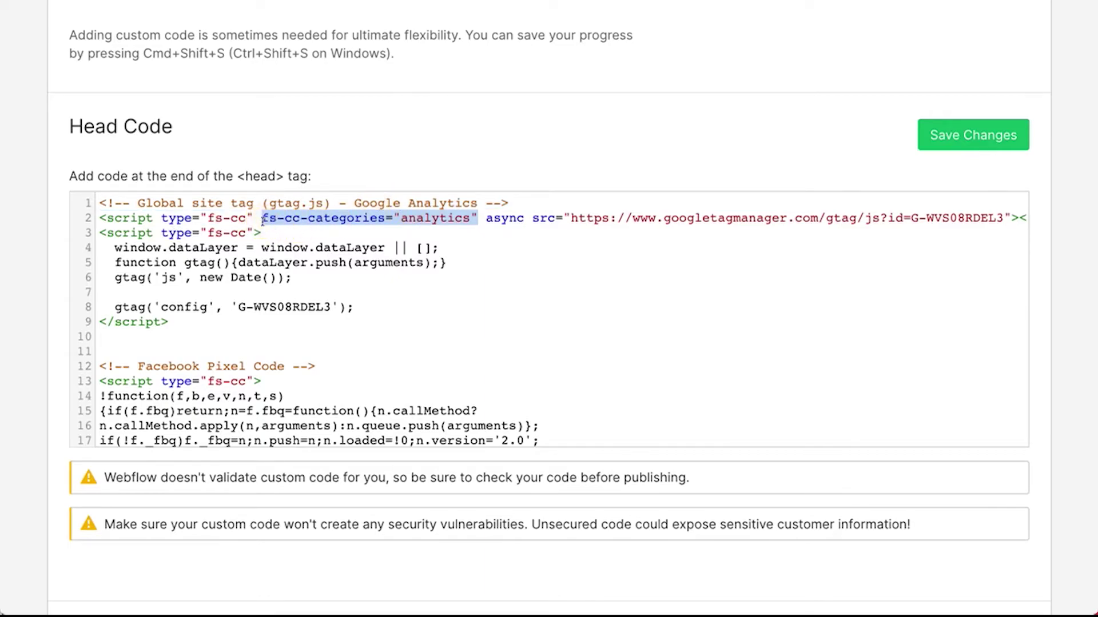
{"action": "left_click", "coordinate": [257, 233]}
{"action": "key", "text": "super+v"}
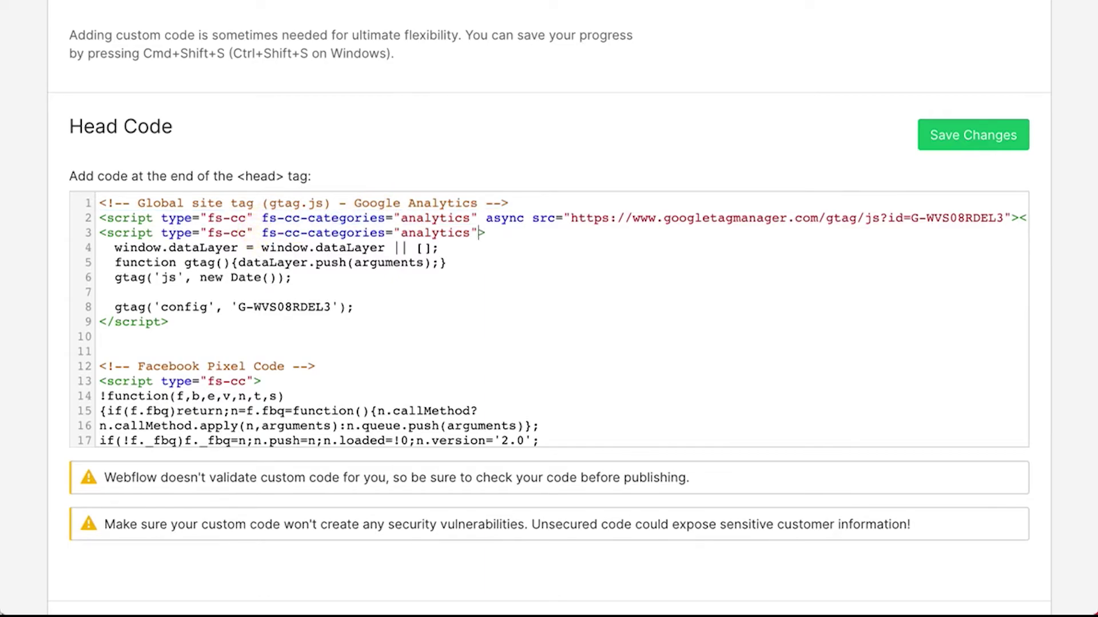
- Add fs-cc-categories="marketing, analytics" to the Facebook Pixel script tag and save the head code
{"action": "left_click", "coordinate": [254, 381]}
{"action": "type", "text": "fs-cc-categories=\"mar"}
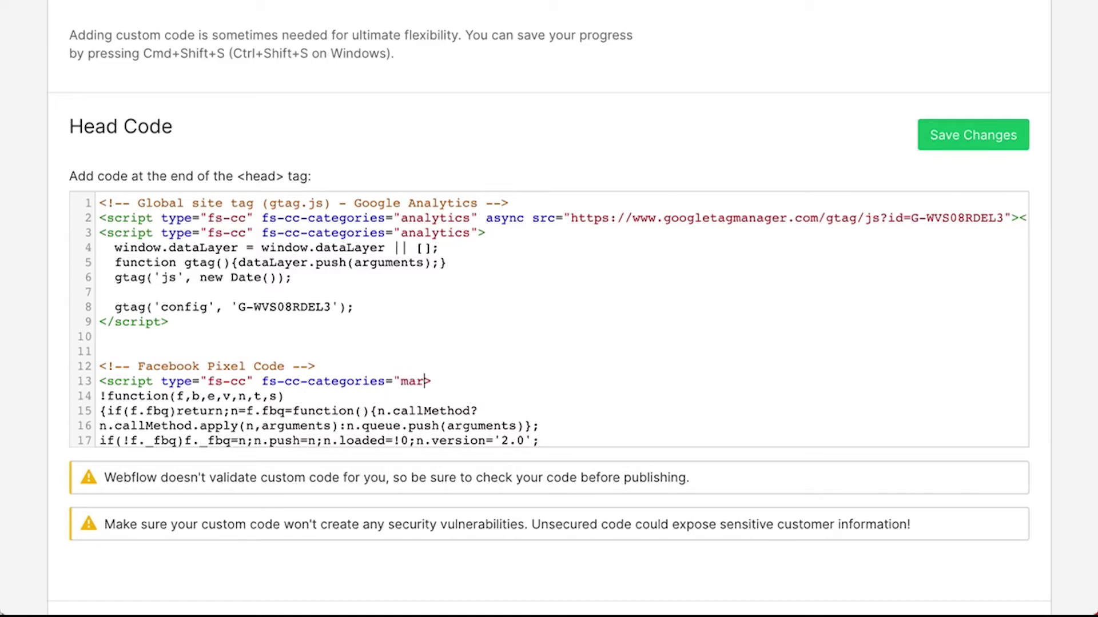
{"action": "type", "text": "keting\""}
{"action": "left_click", "coordinate": [470, 382]}
{"action": "type", "text": ", analytics"}
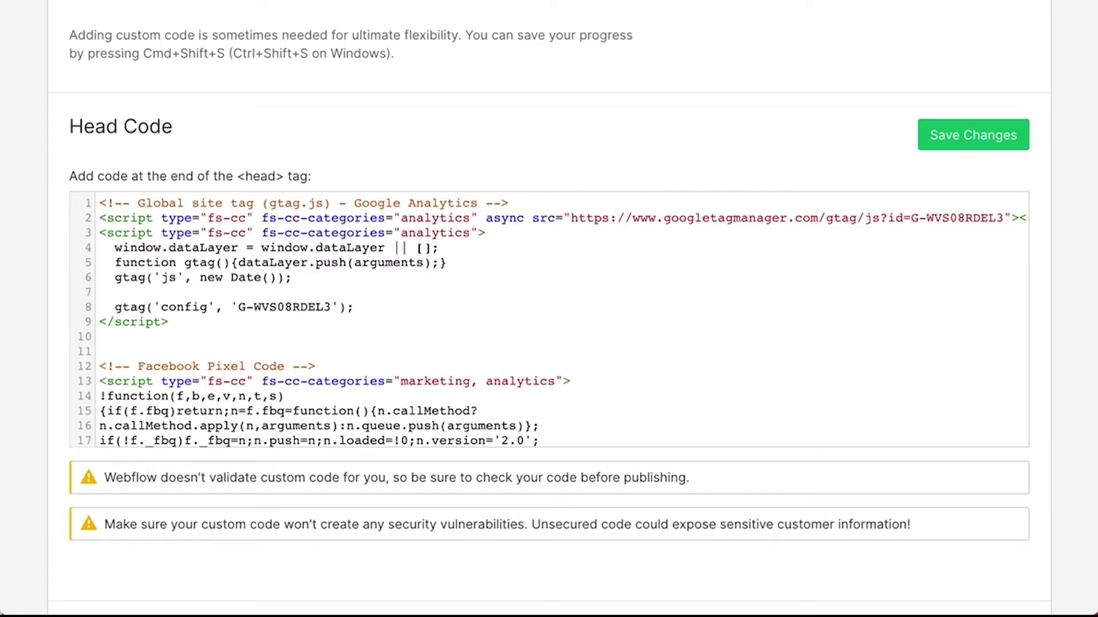
{"action": "left_click", "coordinate": [958, 149]}
{"action": "scroll", "coordinate": [329, 216], "scroll_direction": "down", "scroll_amount": 3}
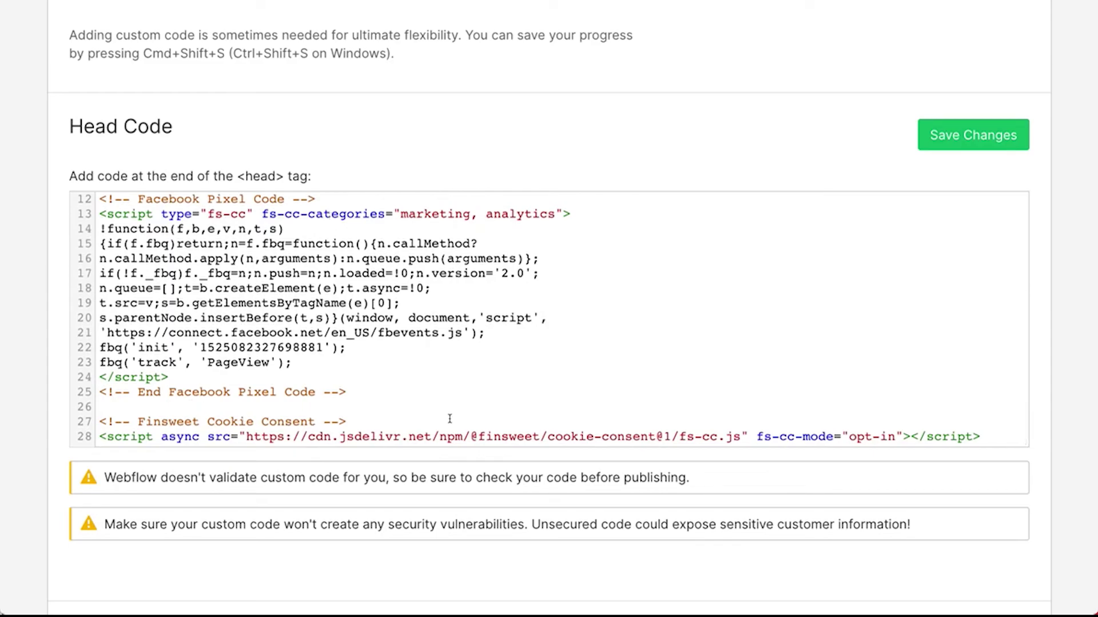
- Publish the project to its Webflow staging domain and open the live site
{"action": "scroll", "coordinate": [476, 420], "scroll_direction": "up", "scroll_amount": 6}
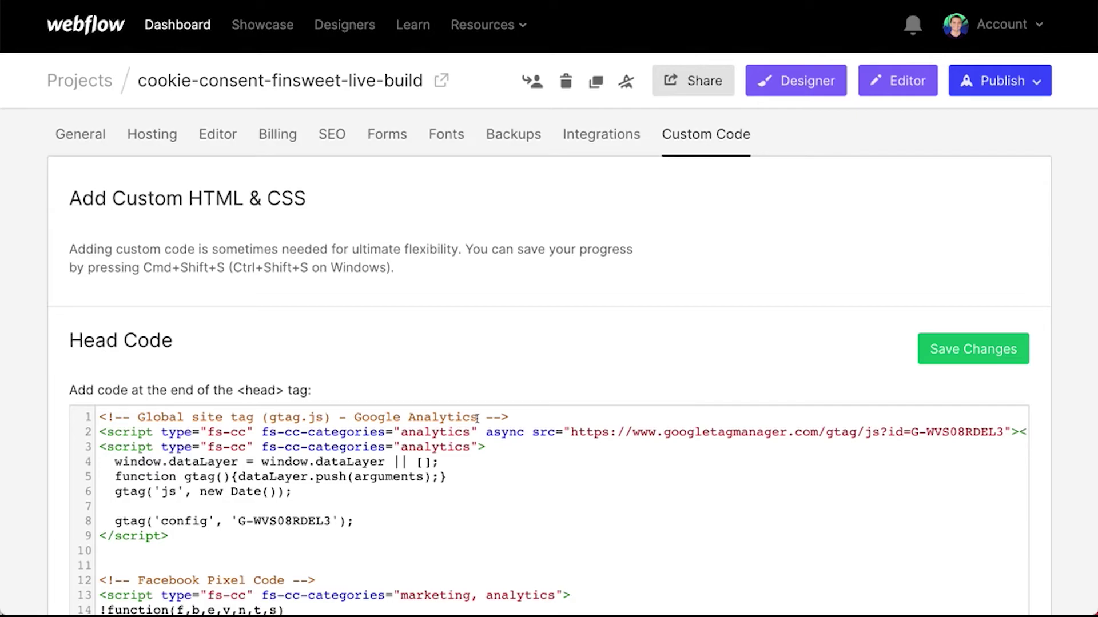
{"action": "left_click", "coordinate": [981, 87]}
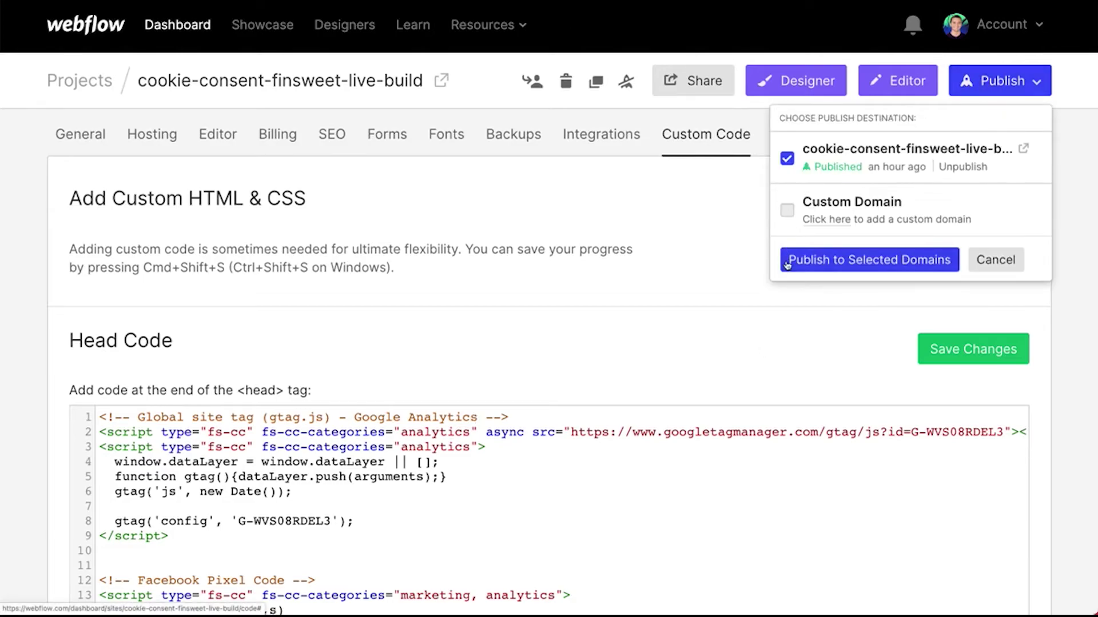
{"action": "left_click", "coordinate": [816, 260]}
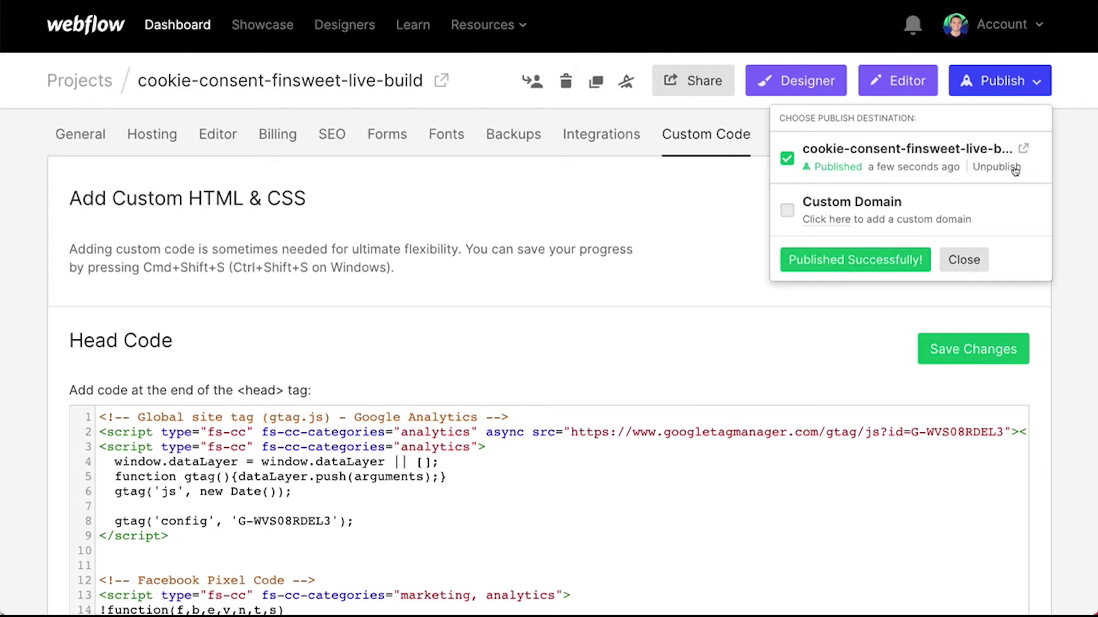
{"action": "left_click", "coordinate": [1022, 148]}
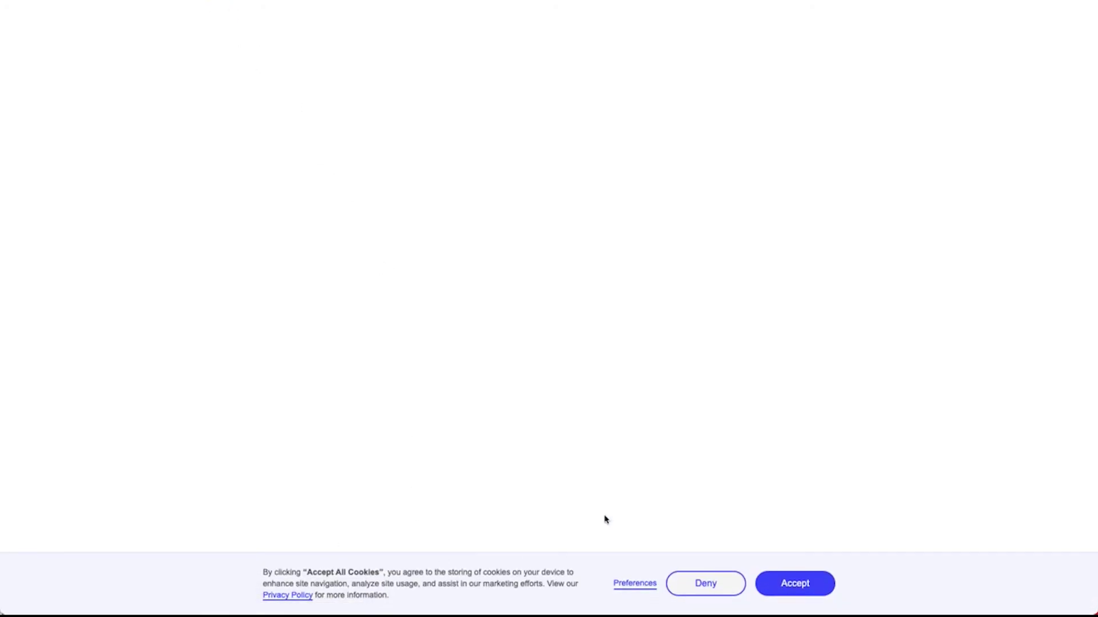
- Inspect the published page and open the Cookies storage in the developer tools
{"action": "right_click", "coordinate": [448, 163]}
{"action": "left_click", "coordinate": [492, 281]}
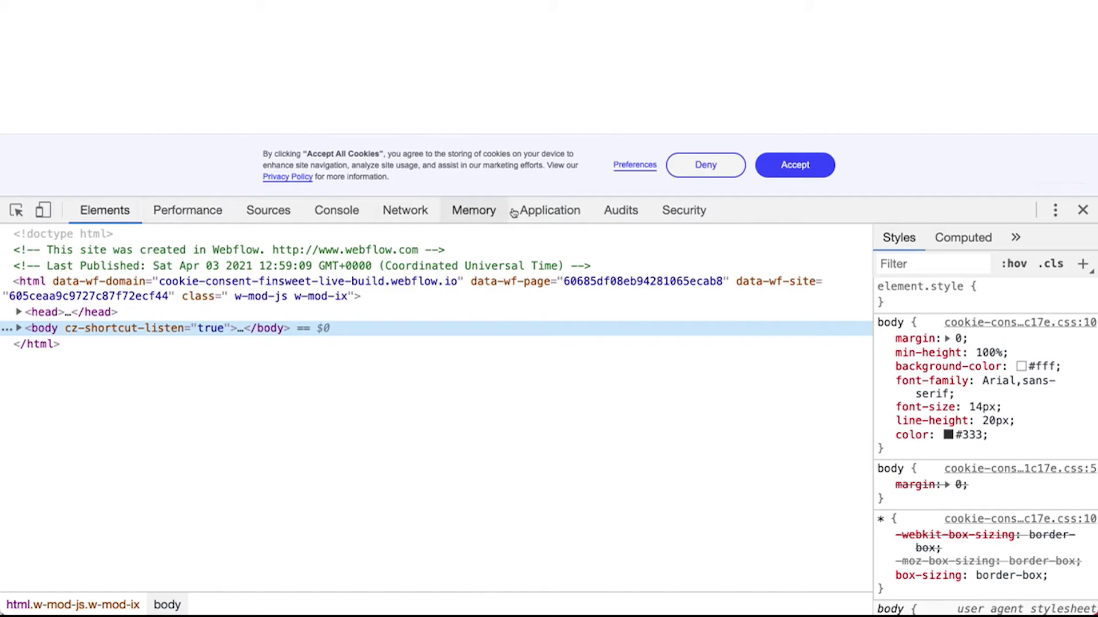
{"action": "left_click", "coordinate": [554, 219]}
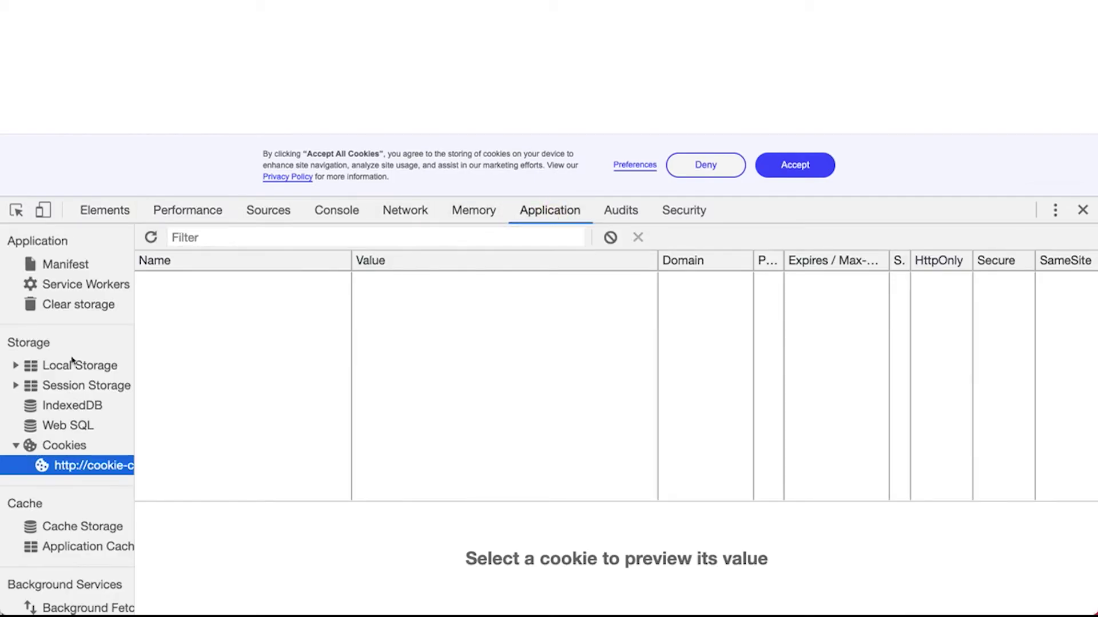
{"action": "left_click_drag", "start_coordinate": [50, 445], "coordinate": [46, 445]}
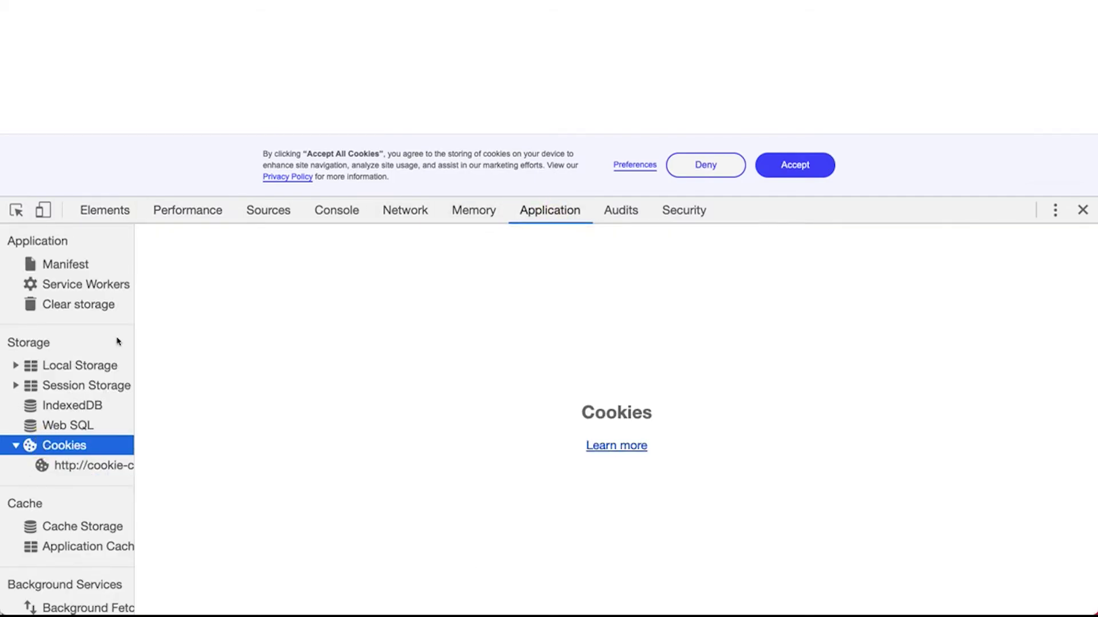
- Enlarge the developer tools and the live page for readability, and open the cookie table for the published site
{"action": "key", "text": "super+equal"}
{"action": "key", "text": "super+equal"}
{"action": "key", "text": "super+equal"}
{"action": "key", "text": "super+equal"}
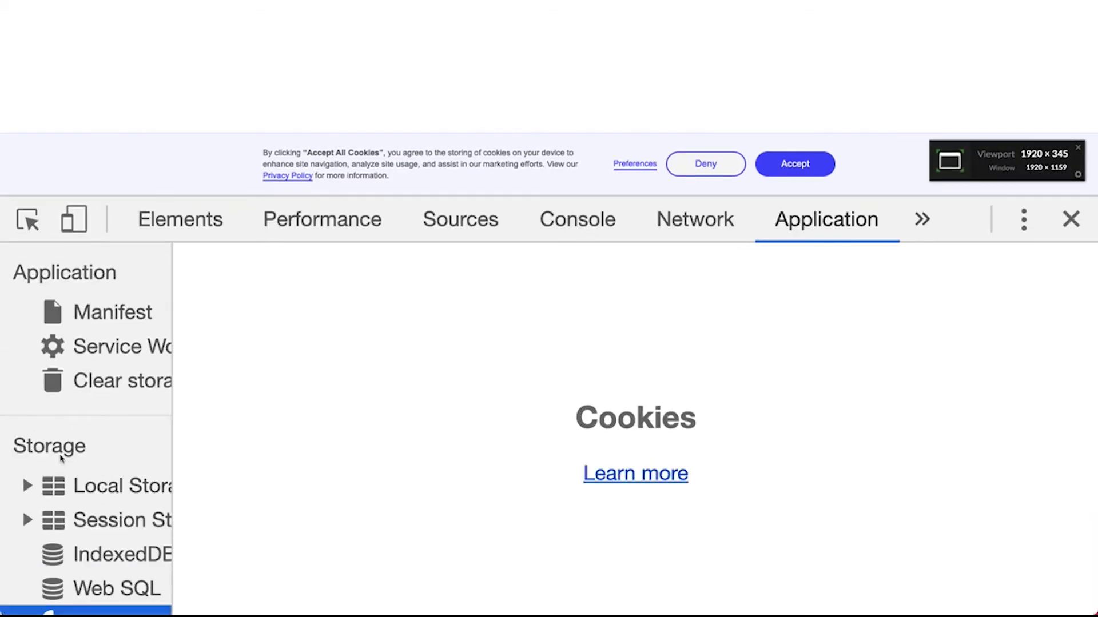
{"action": "key", "text": "super+minus"}
{"action": "key", "text": "super+minus"}
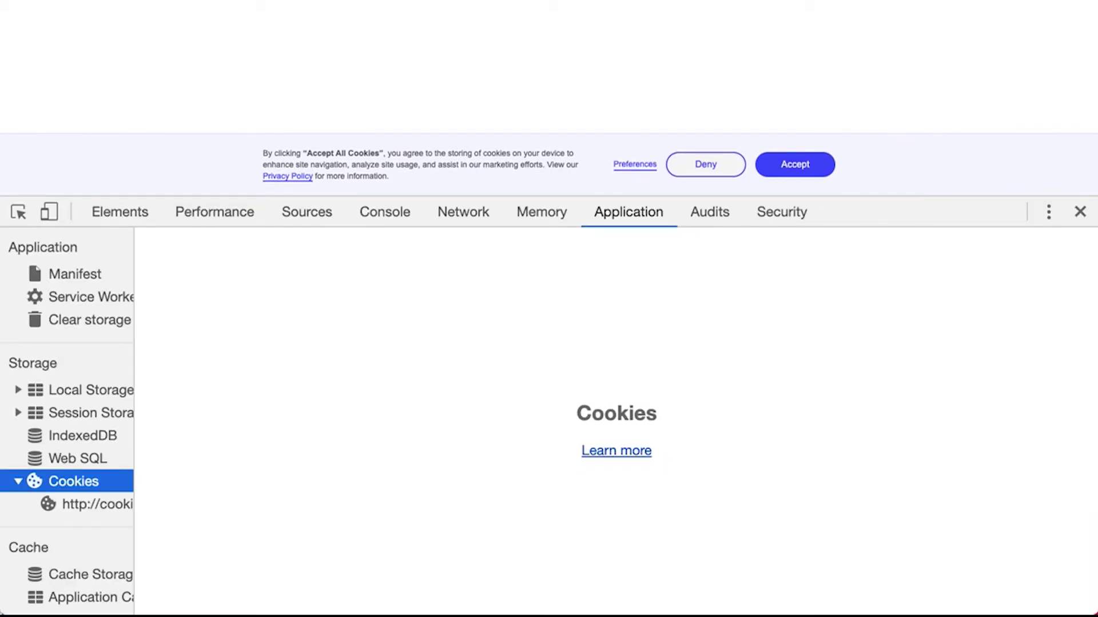
{"action": "left_click", "coordinate": [118, 57]}
{"action": "key", "text": "super+equal"}
{"action": "key", "text": "super+equal"}
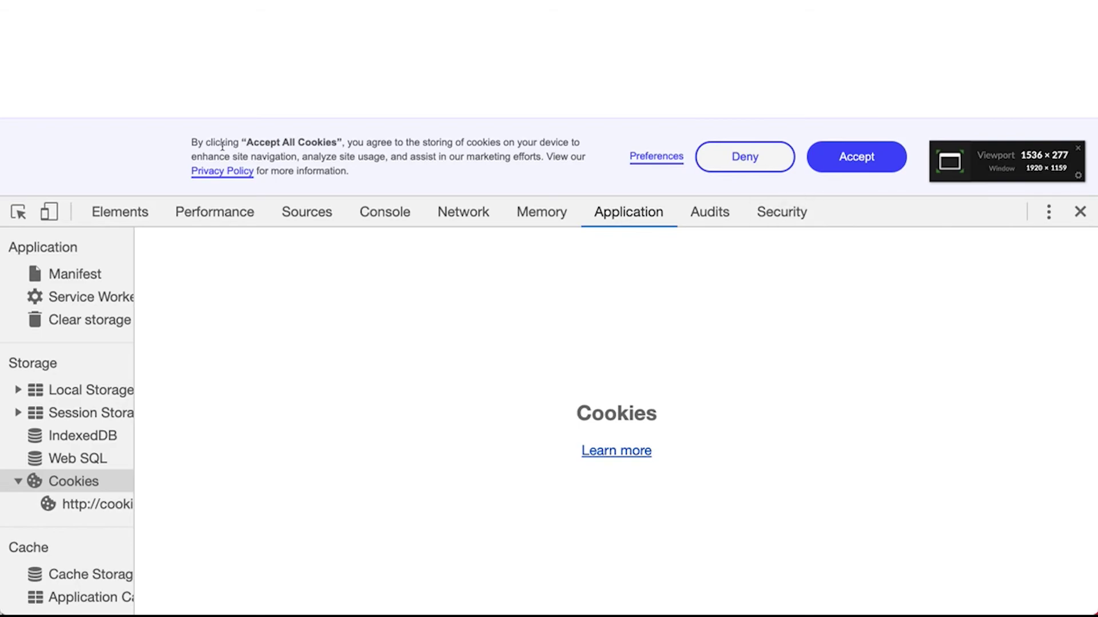
{"action": "left_click", "coordinate": [69, 503]}
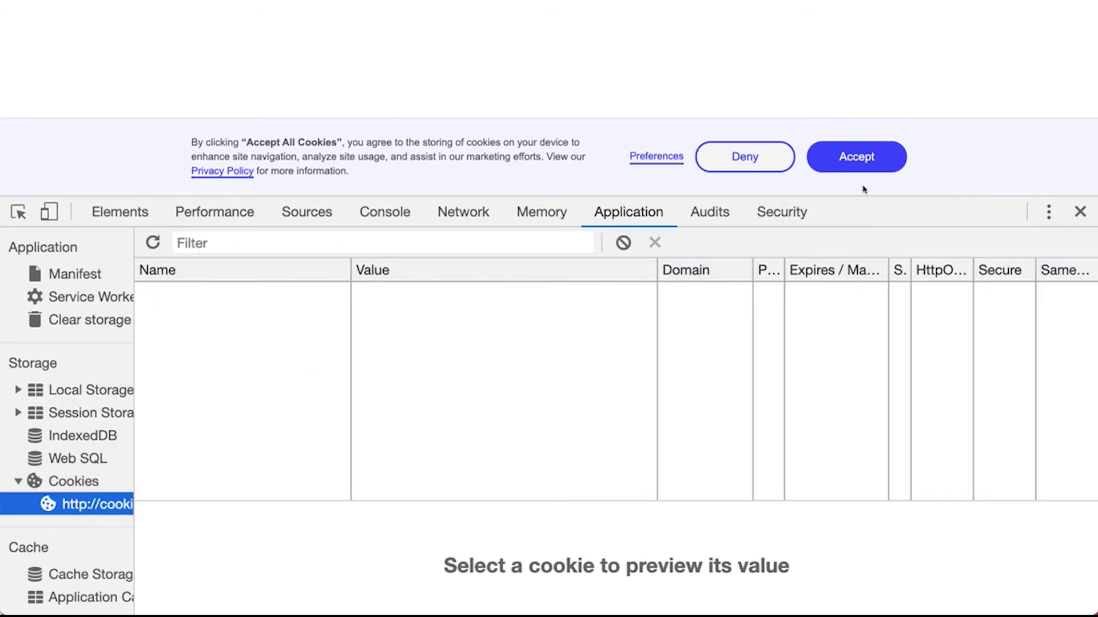
- Deny cookies in the consent banner, and reopen the Privacy Preference Center to allow all cookies
{"action": "left_click", "coordinate": [745, 162]}
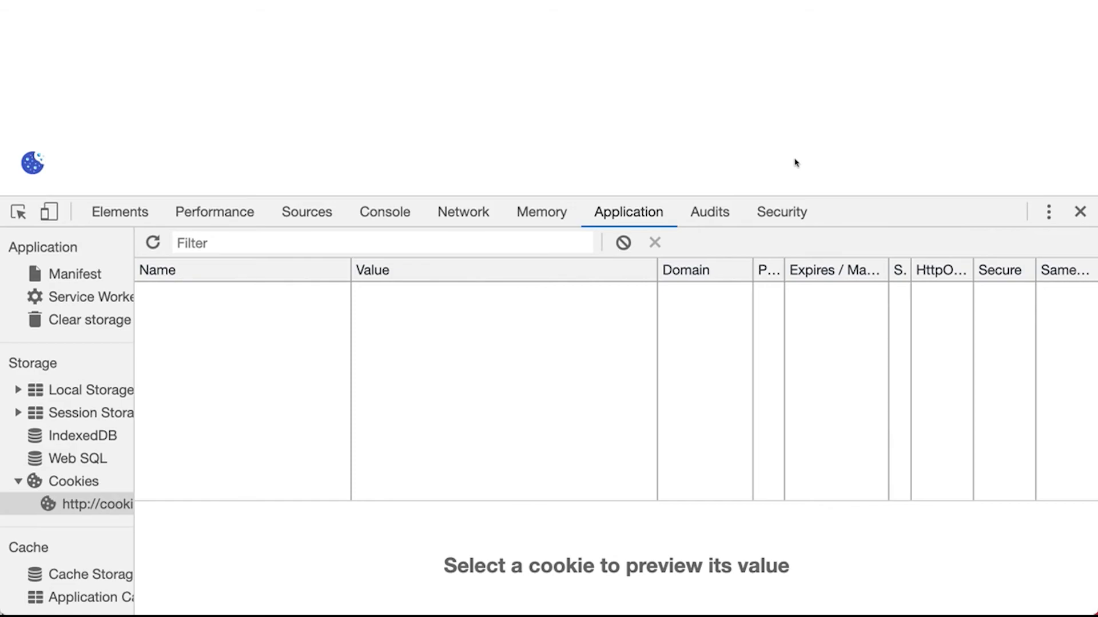
{"action": "left_click", "coordinate": [33, 167]}
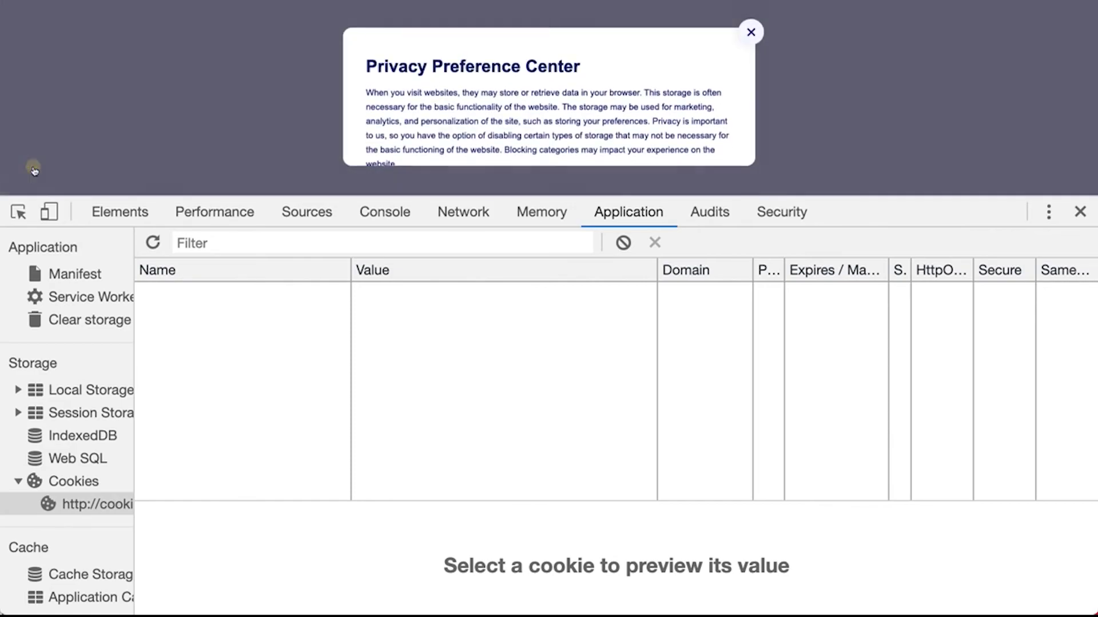
{"action": "scroll", "coordinate": [517, 87], "scroll_direction": "down", "scroll_amount": 5}
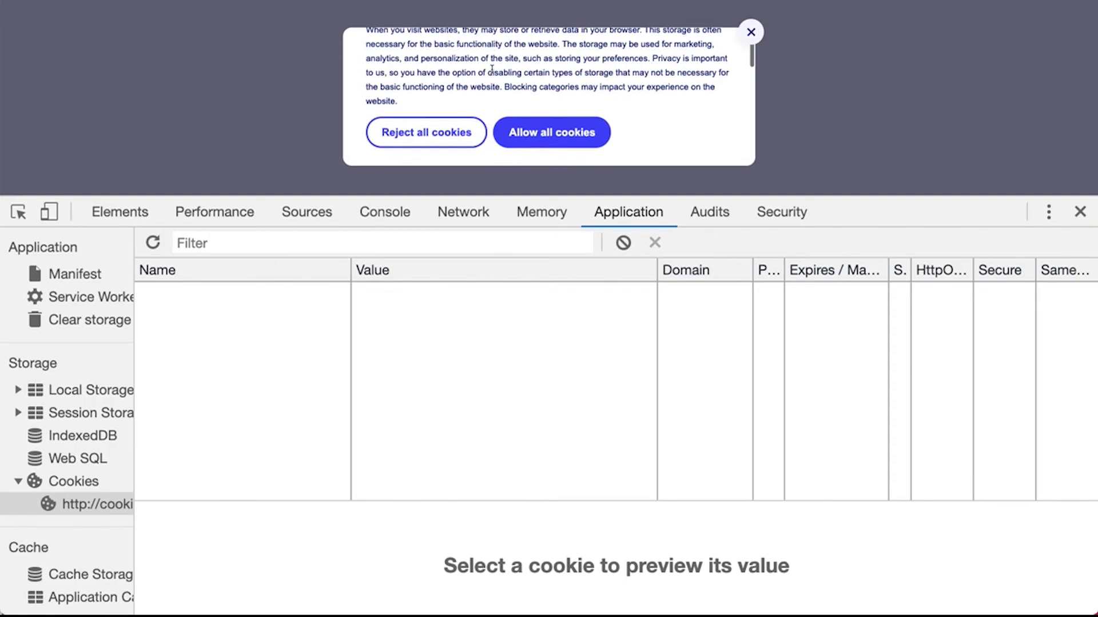
{"action": "scroll", "coordinate": [492, 73], "scroll_direction": "down", "scroll_amount": 10}
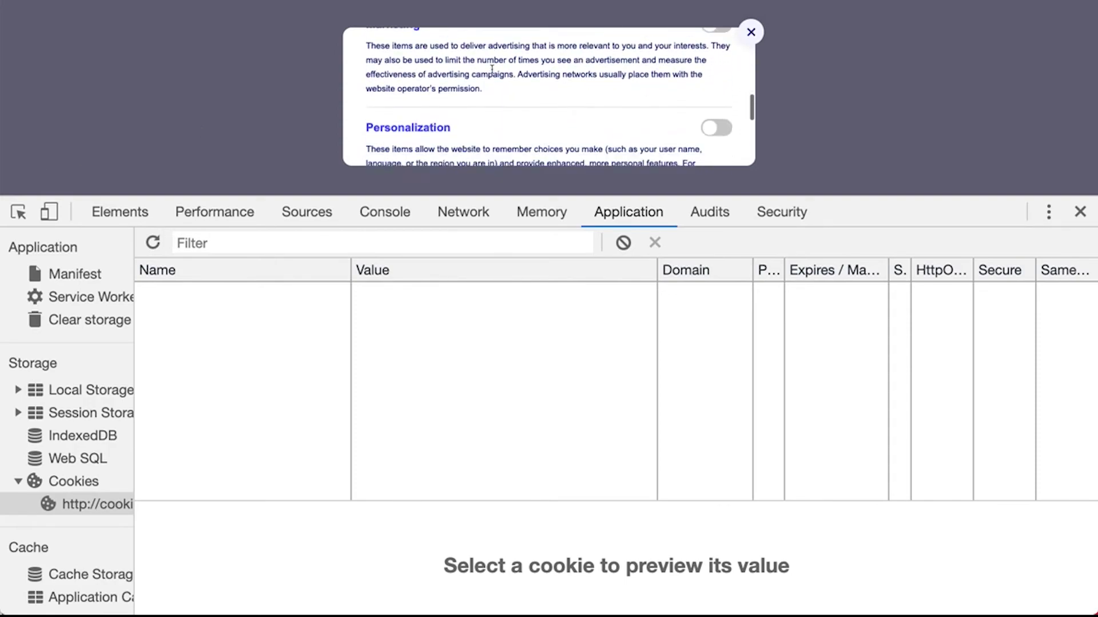
{"action": "scroll", "coordinate": [598, 79], "scroll_direction": "down", "scroll_amount": 2}
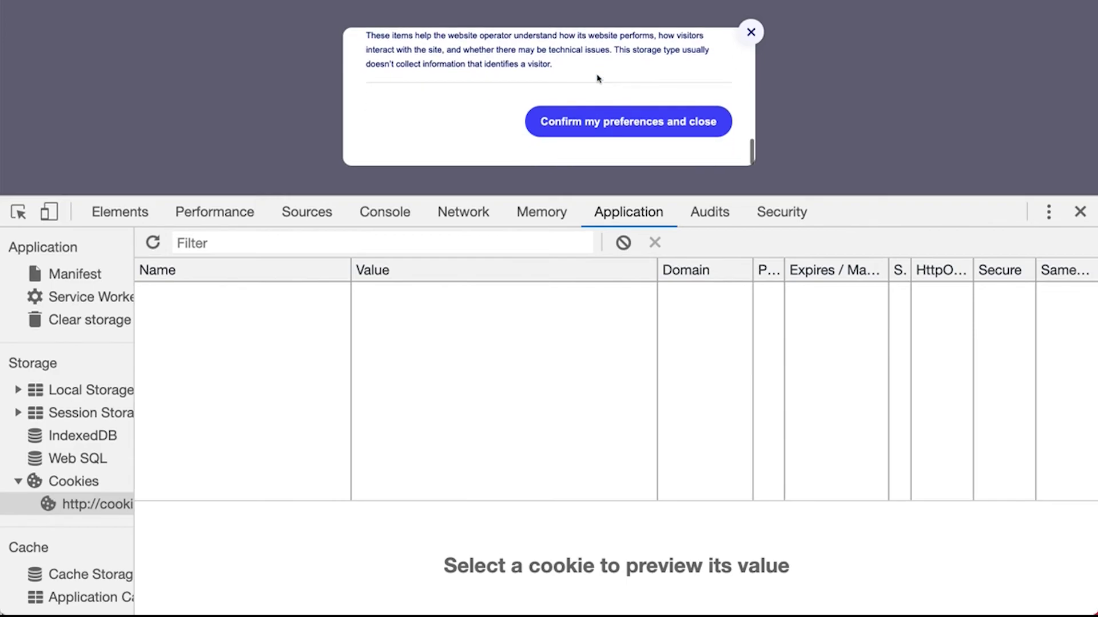
{"action": "scroll", "coordinate": [597, 78], "scroll_direction": "up", "scroll_amount": 12}
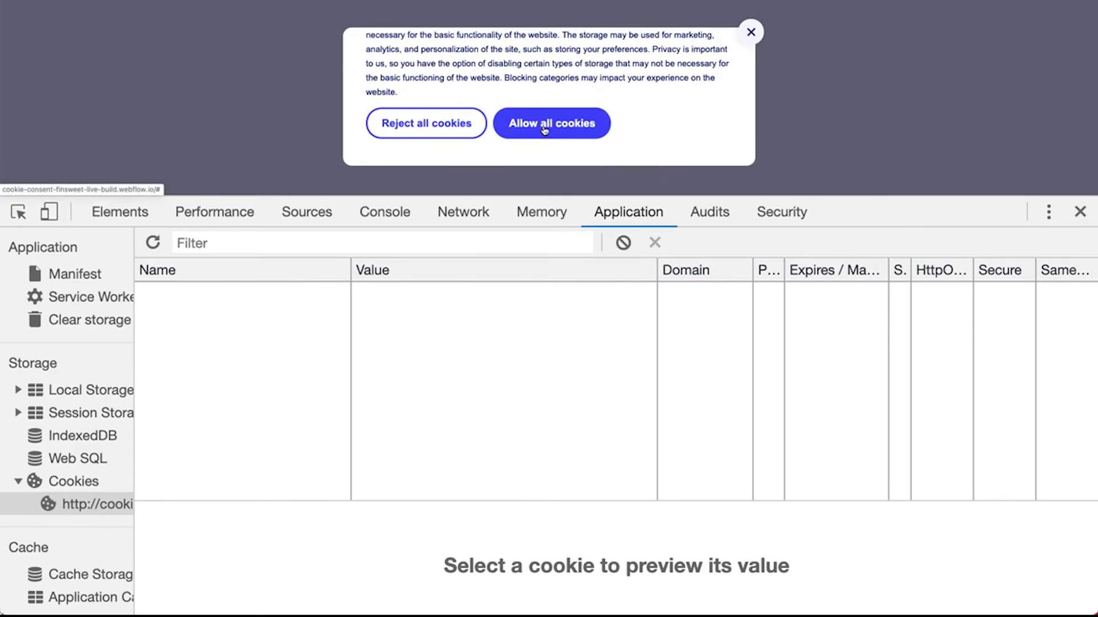
{"action": "left_click", "coordinate": [544, 130]}
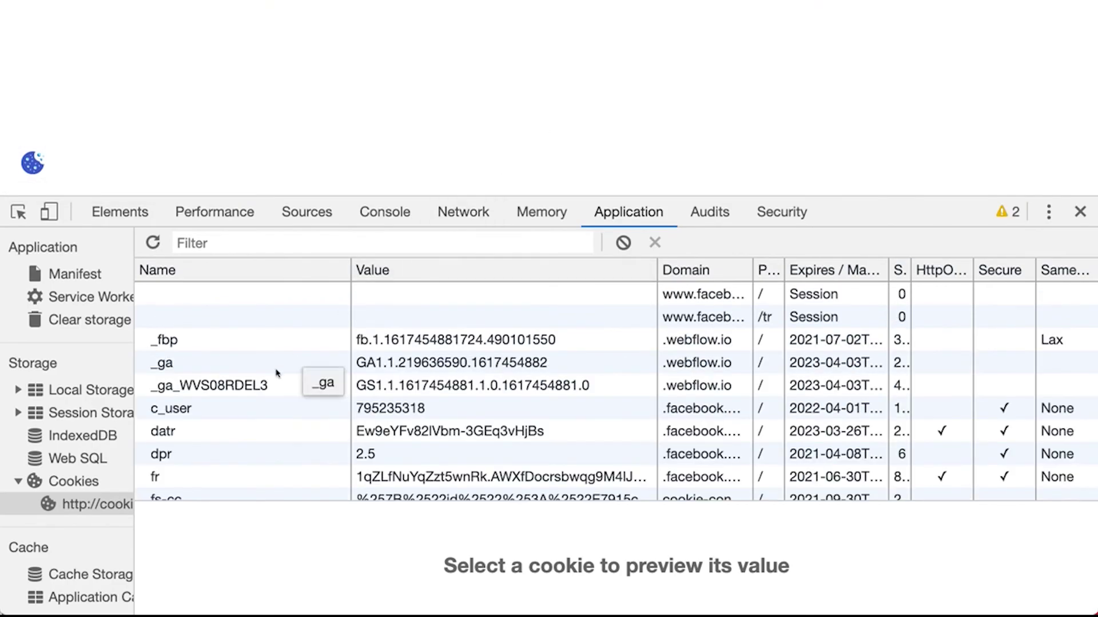
- Examine the stored cookie list, checking the Google Analytics _ga and Facebook _fbp cookies
{"action": "left_click", "coordinate": [198, 366]}
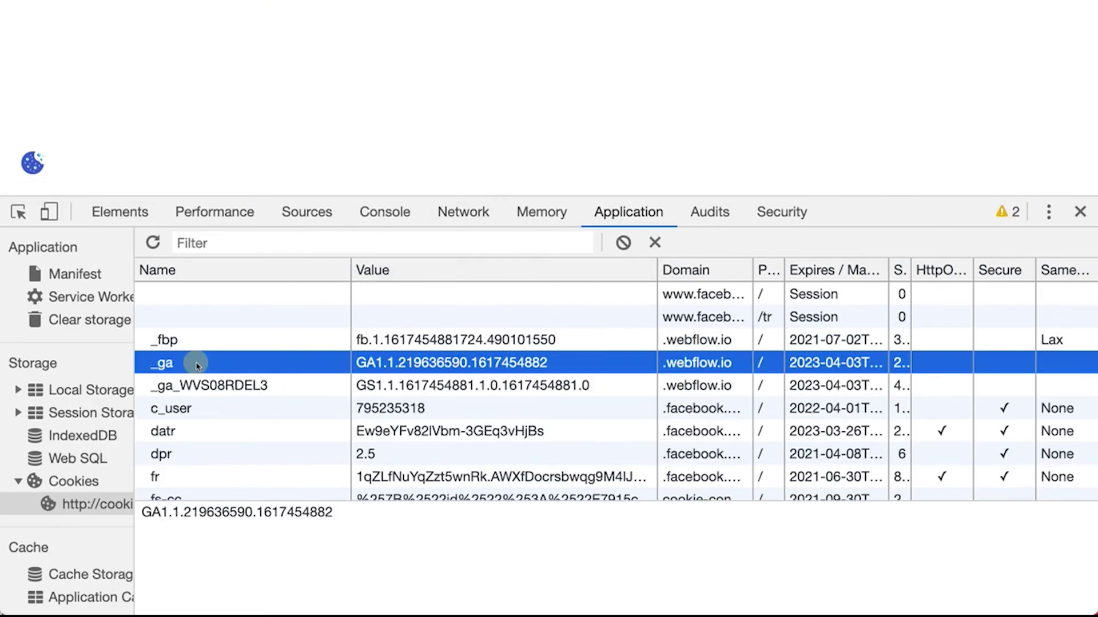
{"action": "left_click", "coordinate": [234, 346]}
{"action": "scroll", "coordinate": [233, 350], "scroll_direction": "down", "scroll_amount": 4}
{"action": "scroll", "coordinate": [234, 351], "scroll_direction": "up", "scroll_amount": 4}
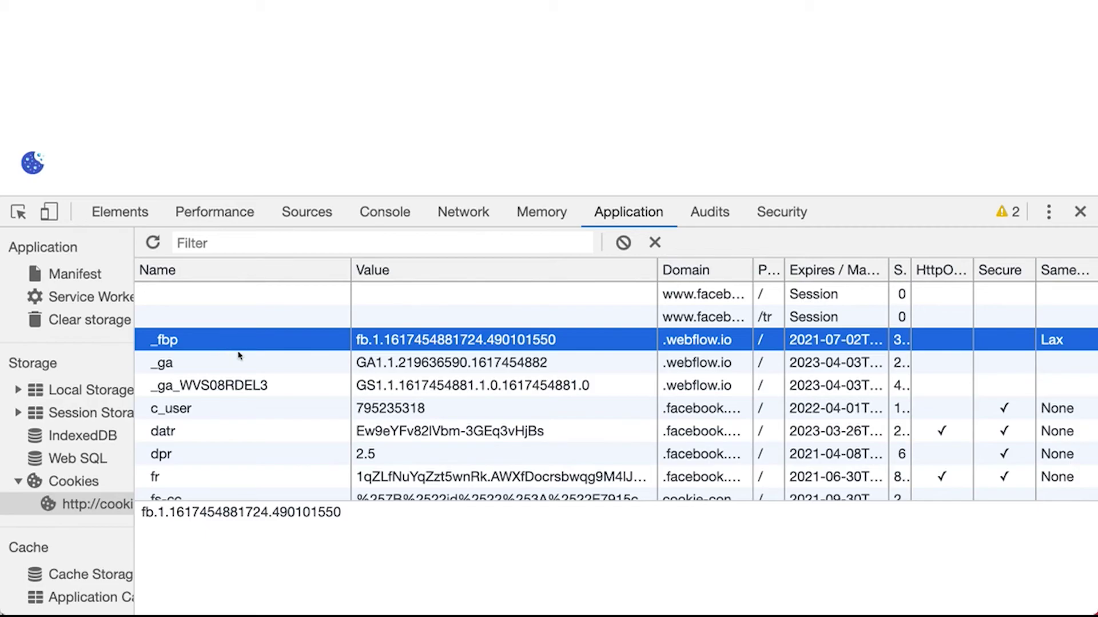
{"action": "scroll", "coordinate": [237, 353], "scroll_direction": "down", "scroll_amount": 5}
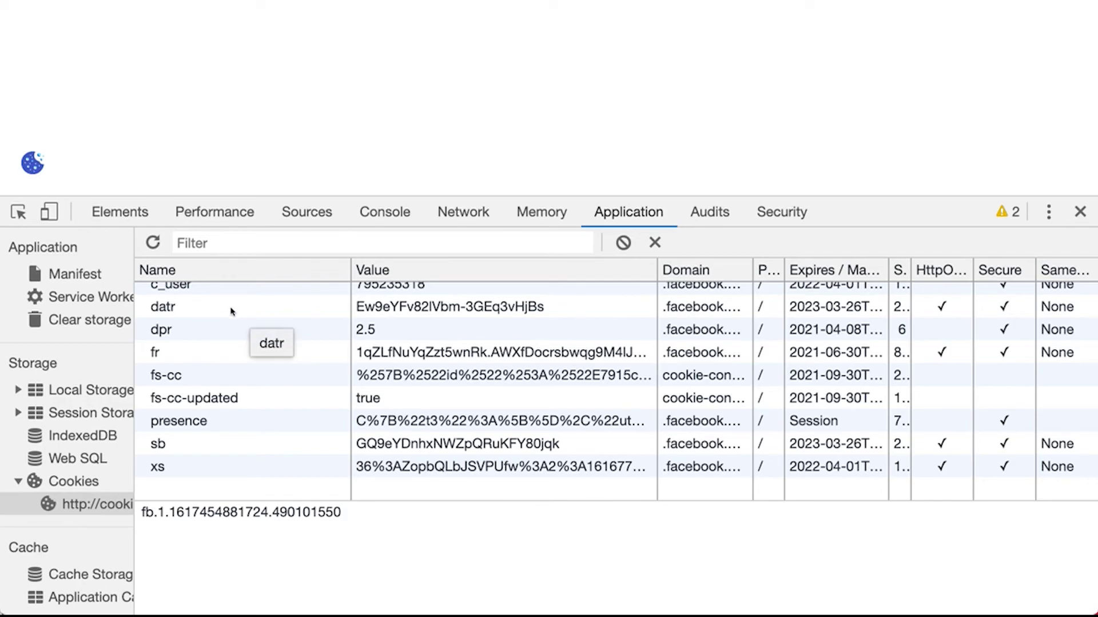
{"action": "scroll", "coordinate": [232, 367], "scroll_direction": "up", "scroll_amount": 1}
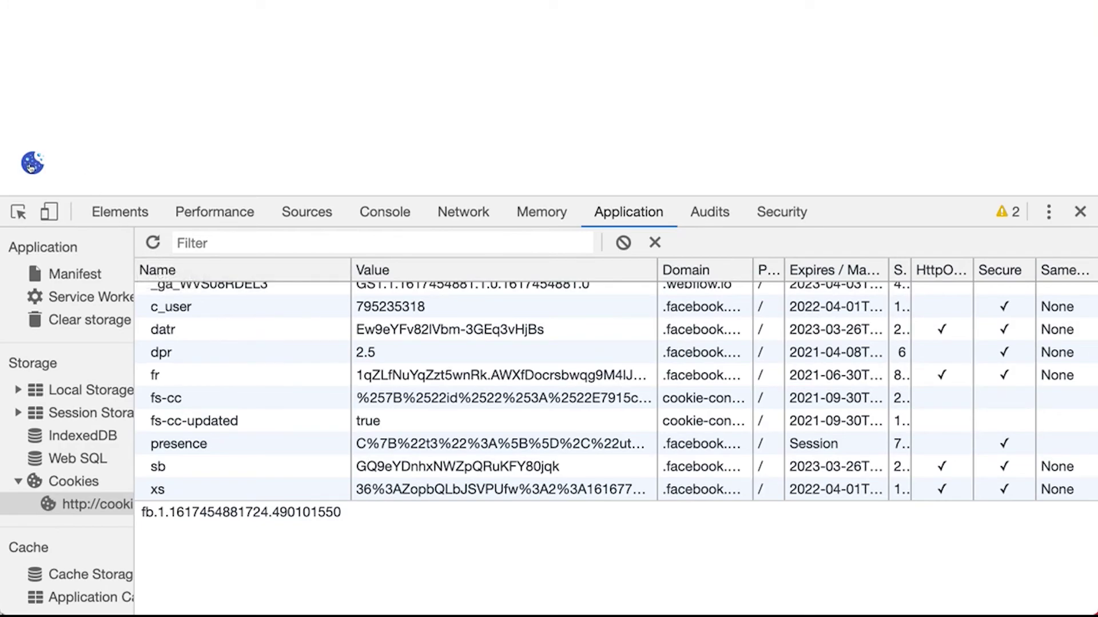
- Reject all cookies in the Privacy Preference Center and inspect the fs-cc cookie's value
{"action": "left_click", "coordinate": [32, 163]}
{"action": "left_click", "coordinate": [438, 132]}
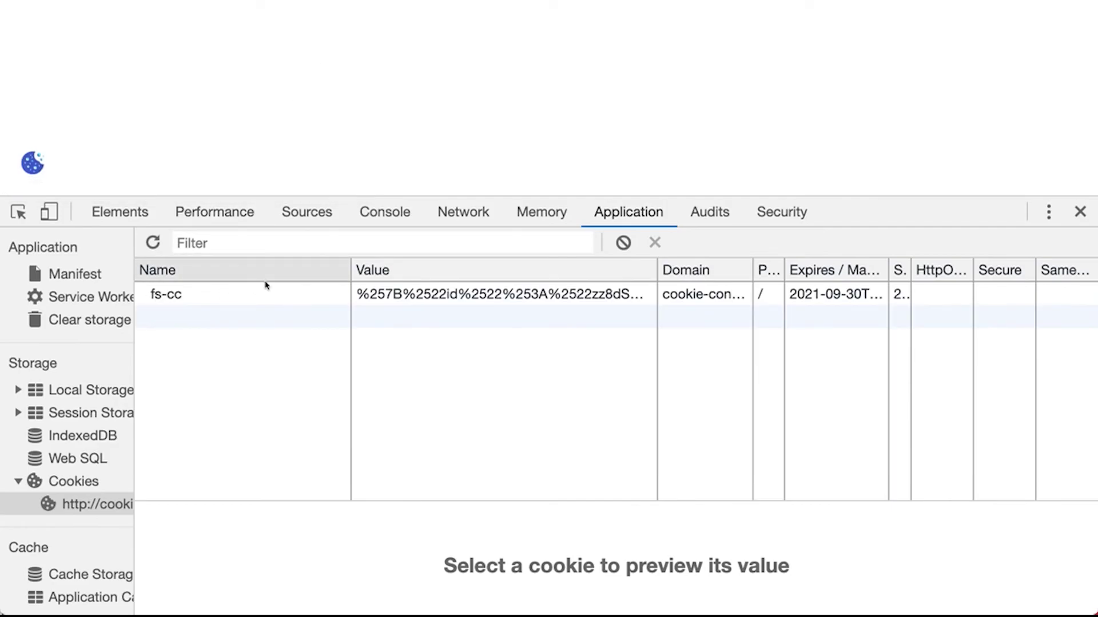
{"action": "left_click", "coordinate": [290, 292]}
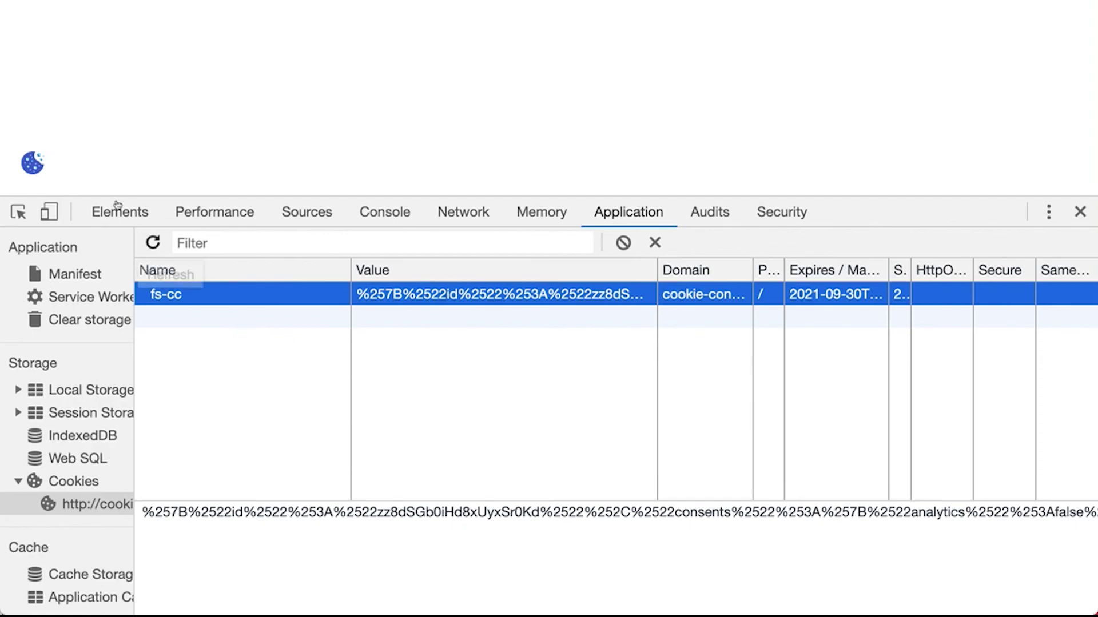
- Allow all cookies again in the Privacy Preference Center, and reopen it to reject all cookies
{"action": "left_click", "coordinate": [33, 163]}
{"action": "scroll", "coordinate": [557, 126], "scroll_direction": "down", "scroll_amount": 4}
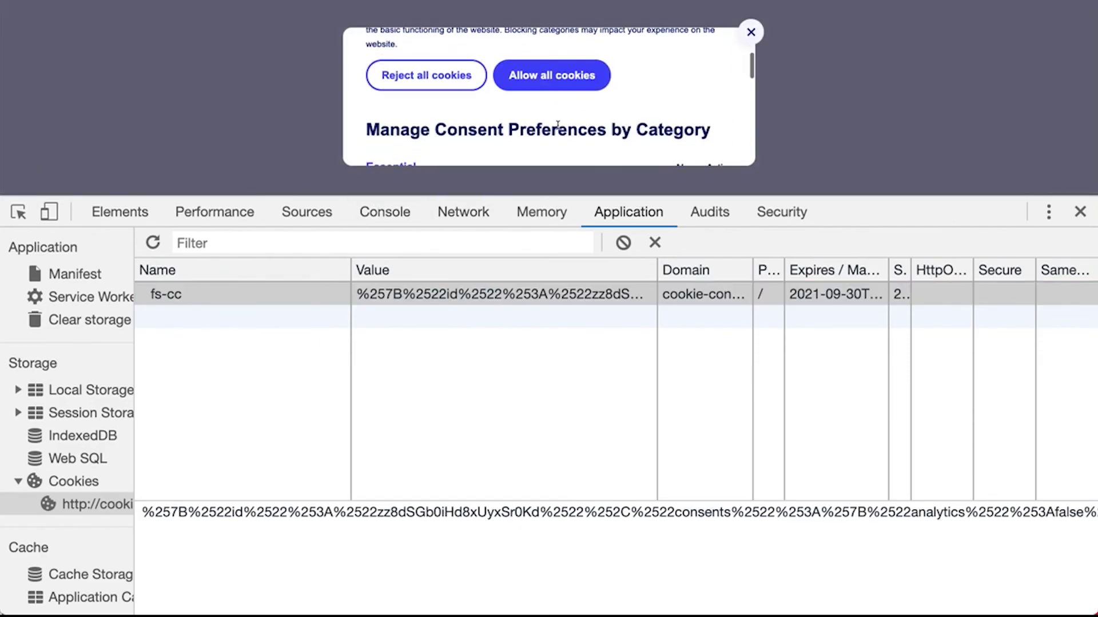
{"action": "left_click", "coordinate": [535, 70]}
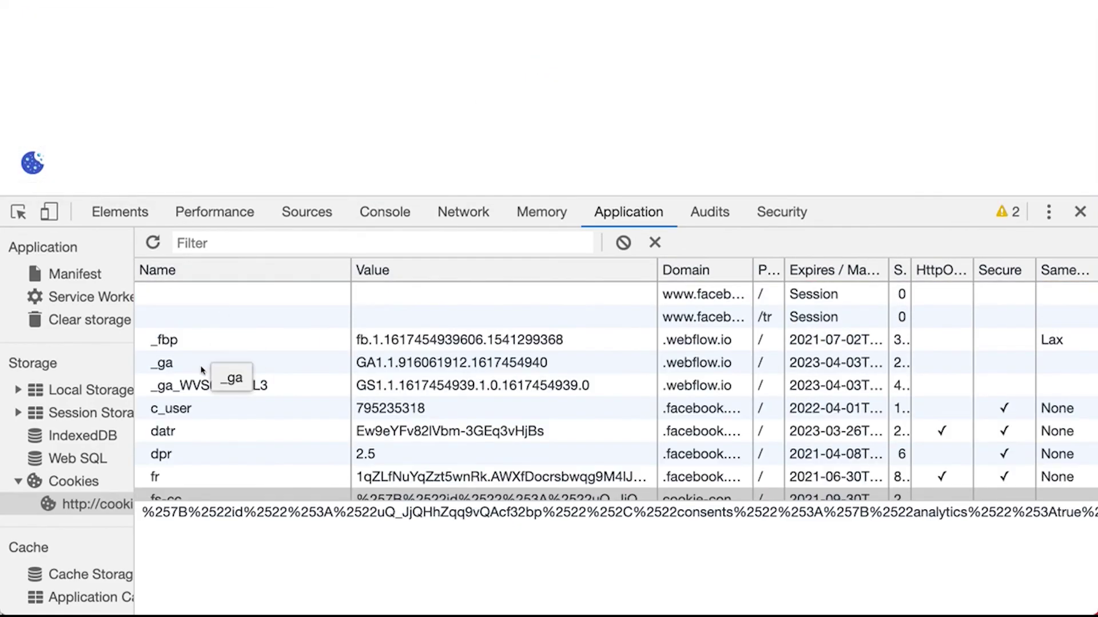
{"action": "left_click", "coordinate": [33, 163]}
{"action": "left_click", "coordinate": [432, 75]}
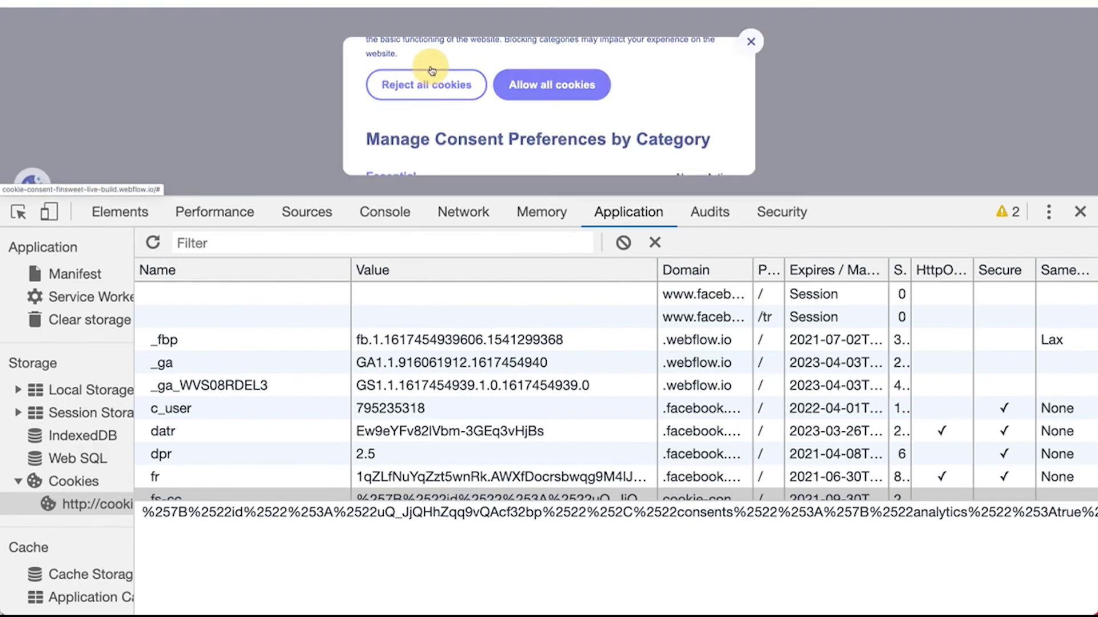